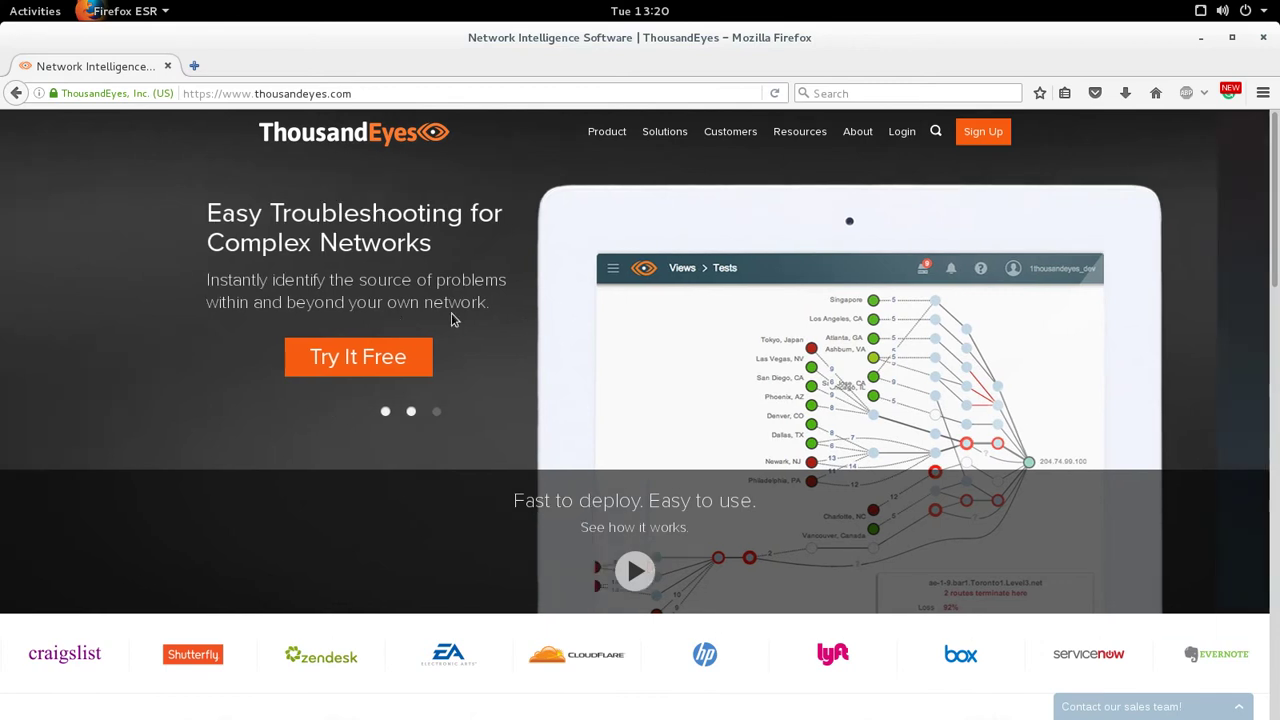
- Scroll down through the ThousandEyes marketing homepage and back up to the top
{"action": "scroll", "coordinate": [453, 326], "scroll_direction": "down", "scroll_amount": 8}
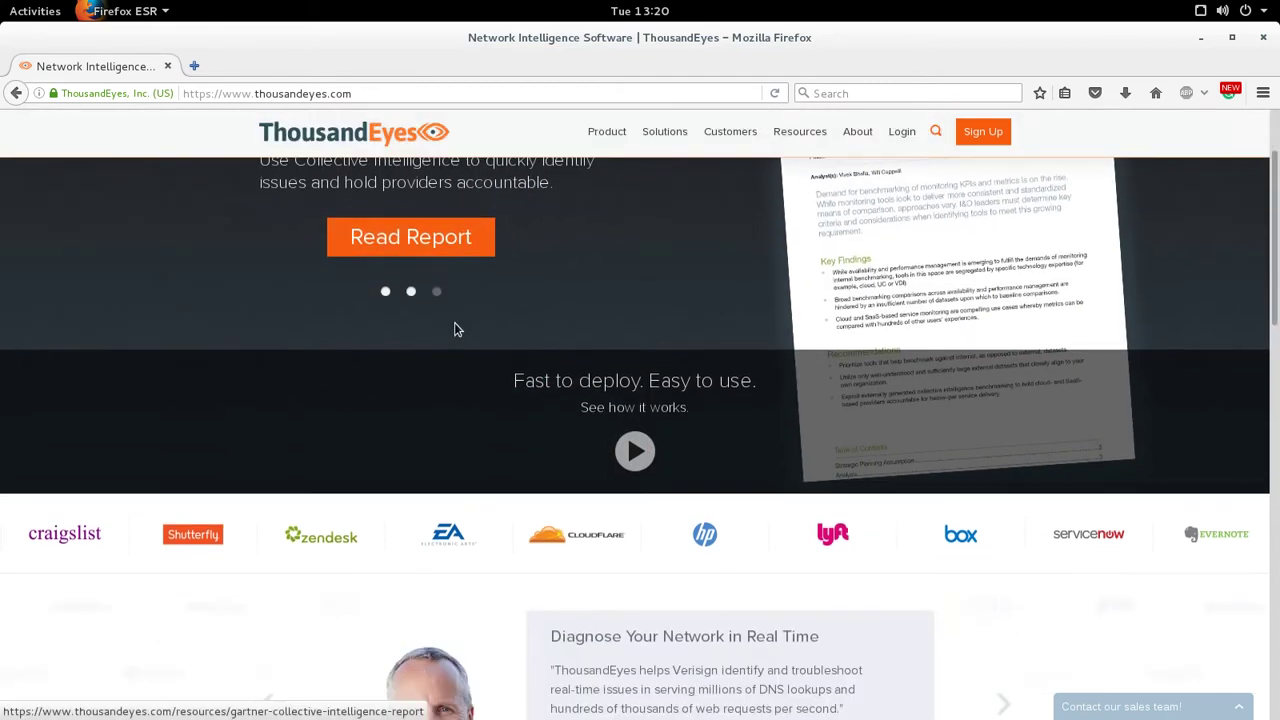
{"action": "scroll", "coordinate": [479, 329], "scroll_direction": "down", "scroll_amount": 1}
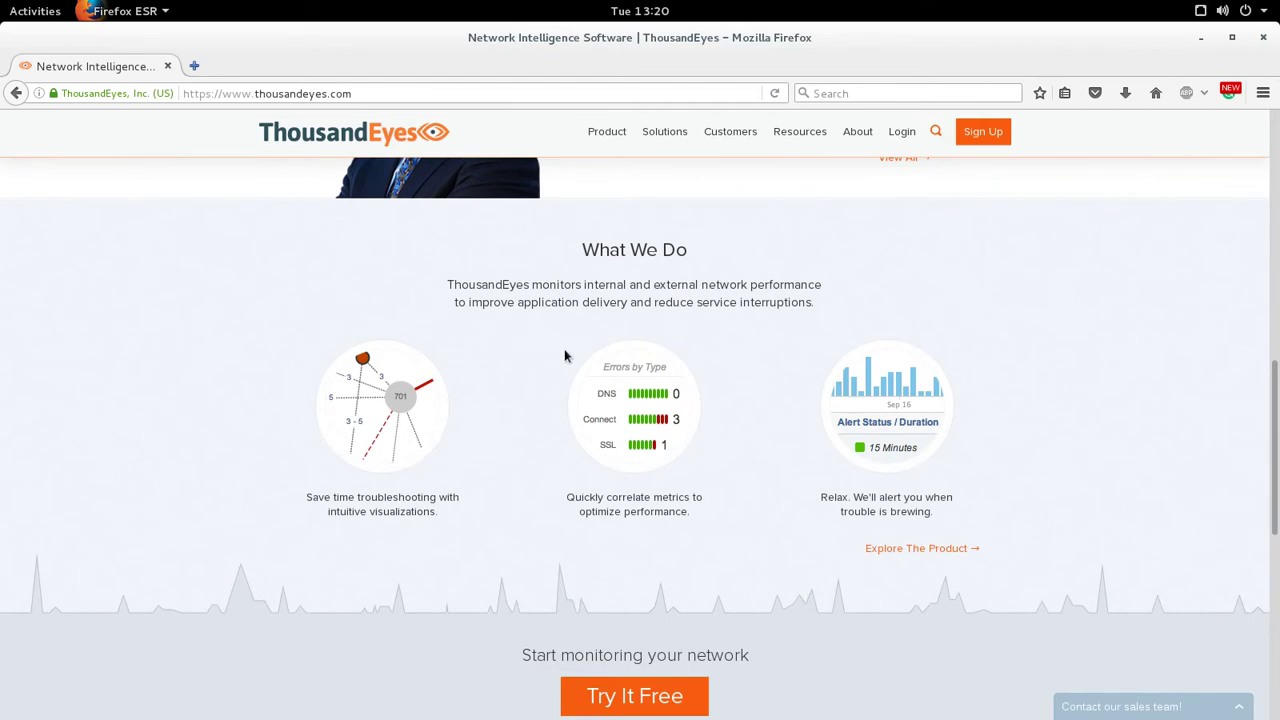
{"action": "scroll", "coordinate": [578, 373], "scroll_direction": "up", "scroll_amount": 10}
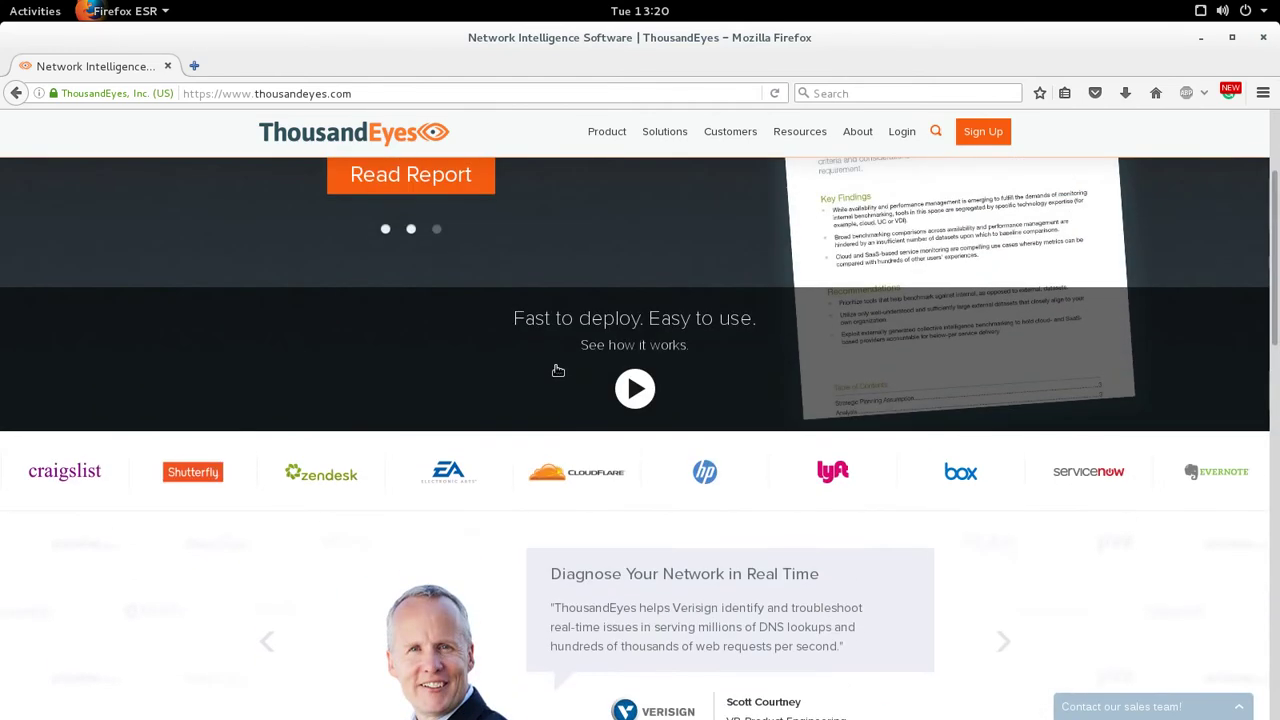
{"action": "scroll", "coordinate": [549, 371], "scroll_direction": "up", "scroll_amount": 3}
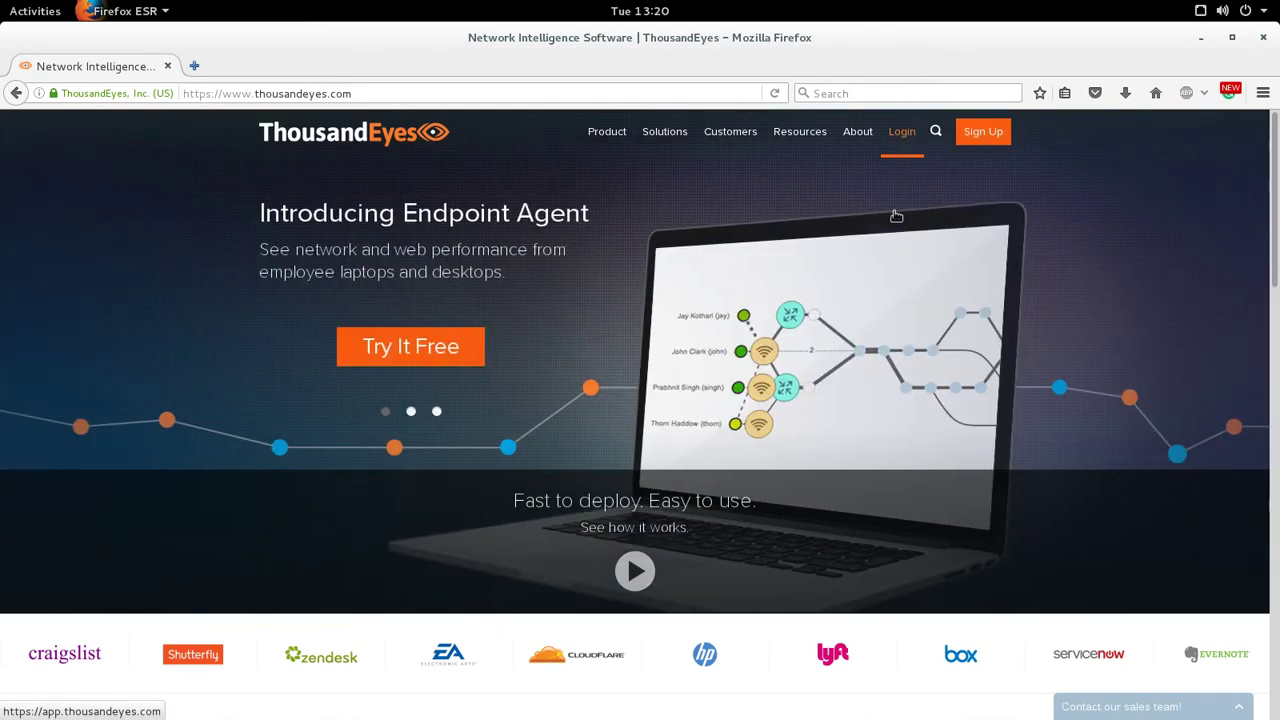
- On the login page, fill in a saved email address and the account password, then submit
{"action": "left_click", "coordinate": [901, 131]}
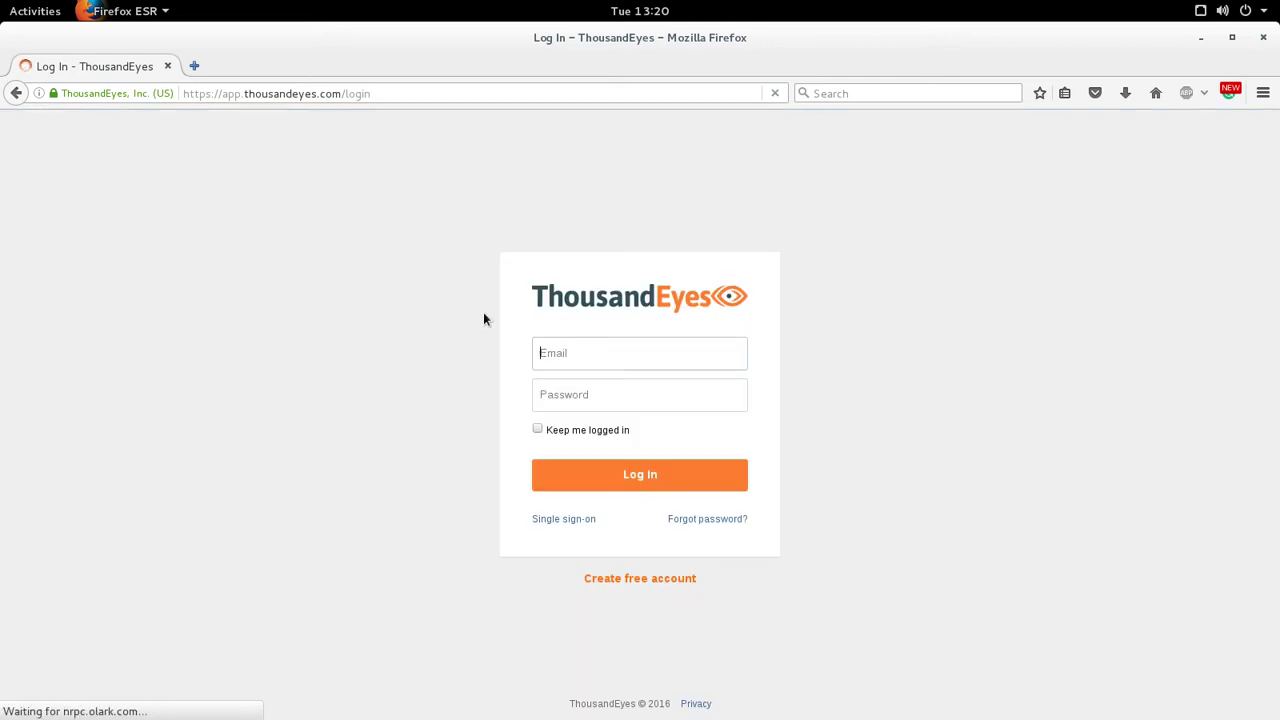
{"action": "left_click", "coordinate": [571, 356]}
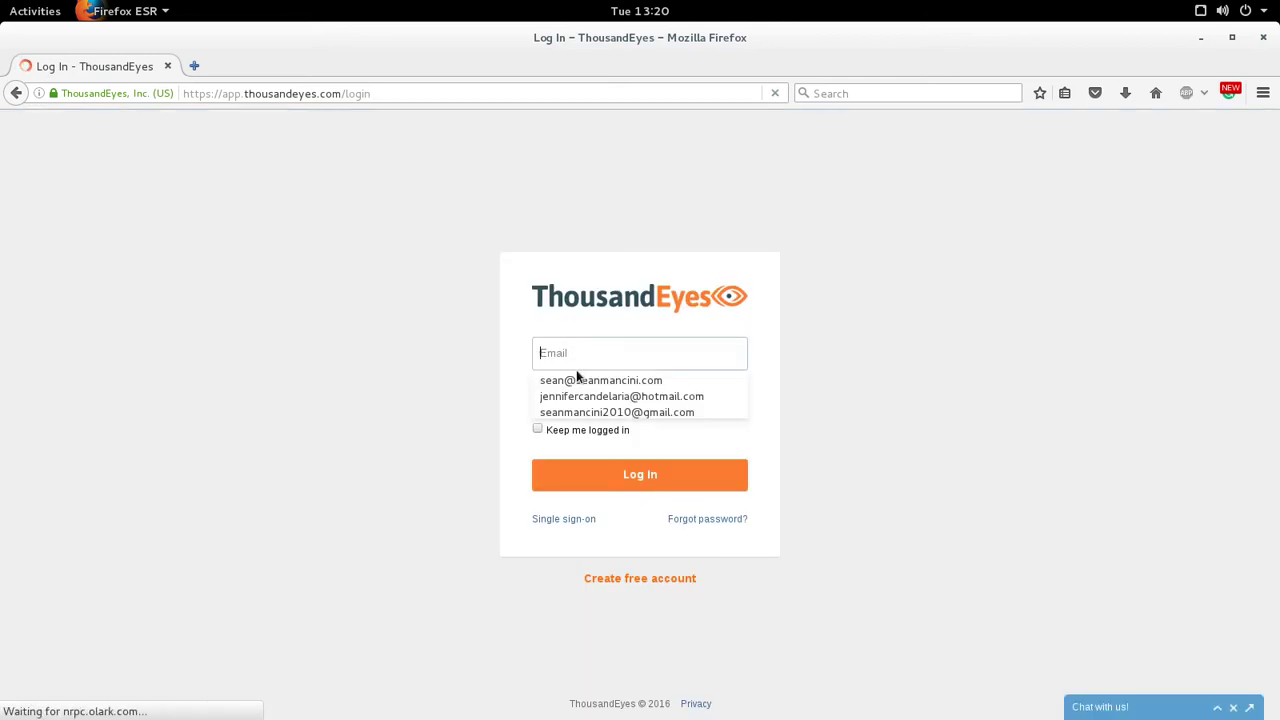
{"action": "left_click", "coordinate": [596, 411]}
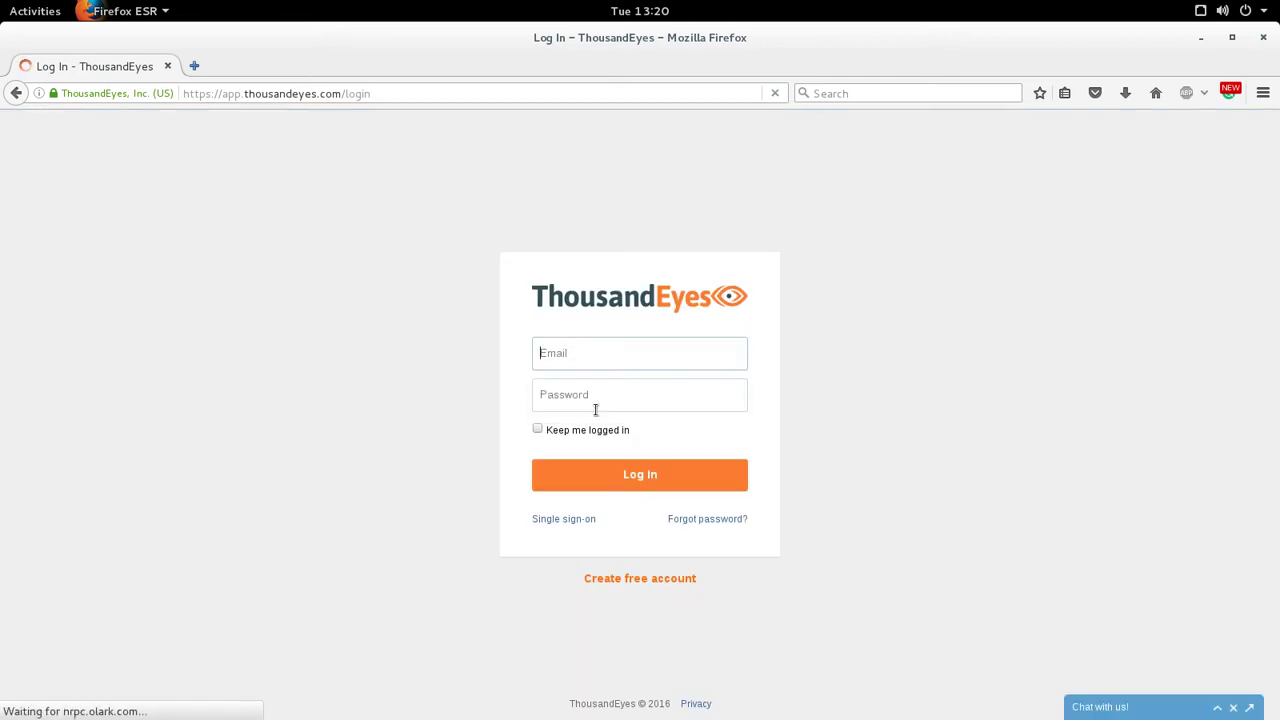
{"action": "left_click", "coordinate": [575, 405]}
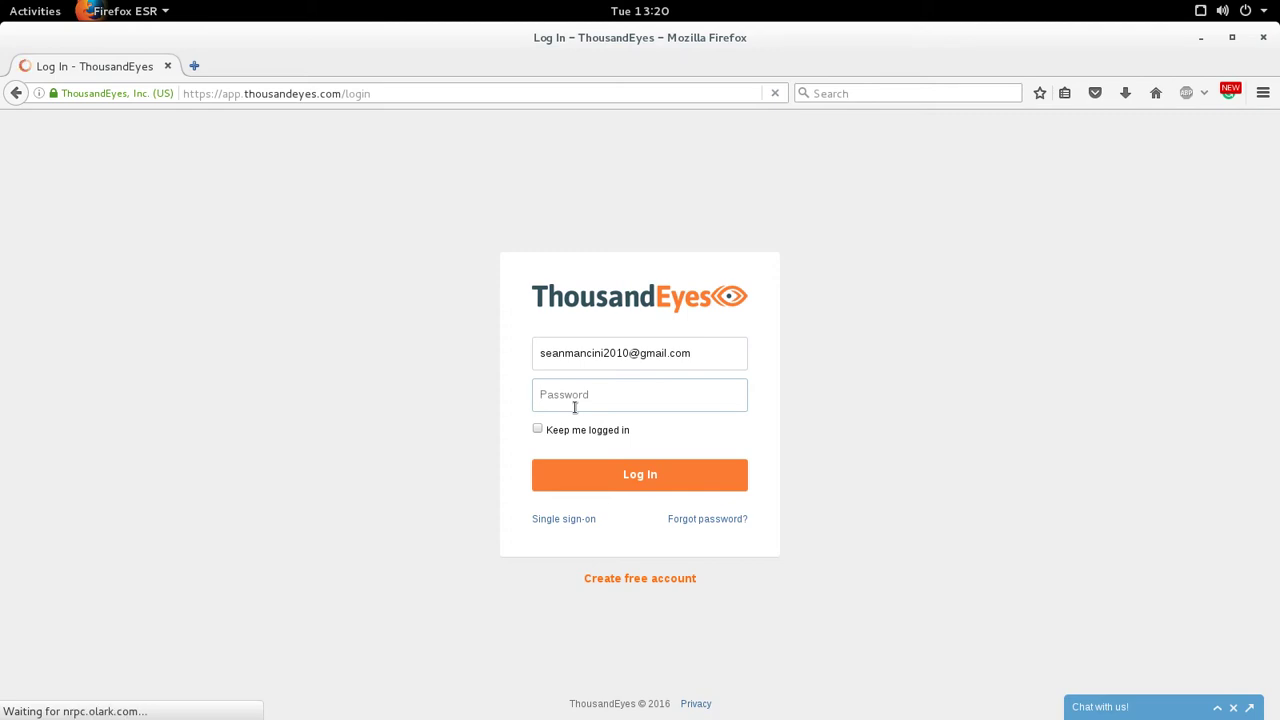
{"action": "type", "text": "•••••••••••••"}
{"action": "key", "text": "Return"}
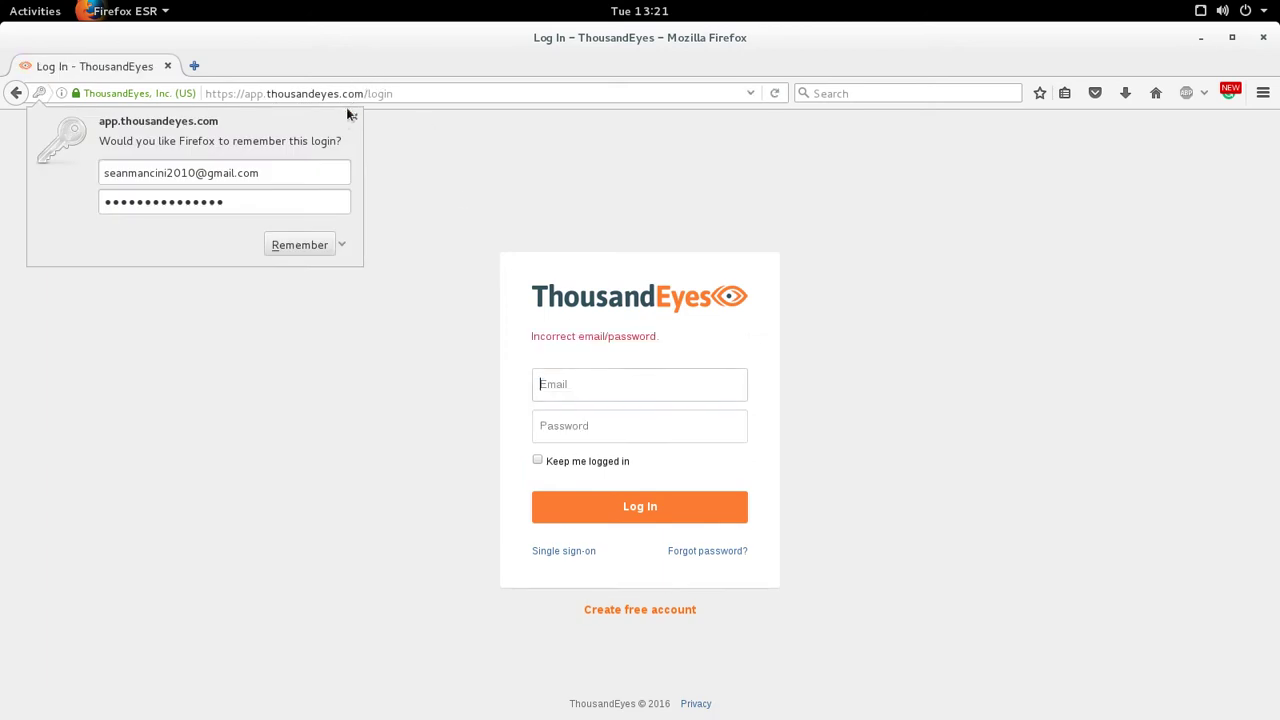
- After the failed attempt, re-enter the correct account email and password and sign in
{"action": "left_click", "coordinate": [347, 117]}
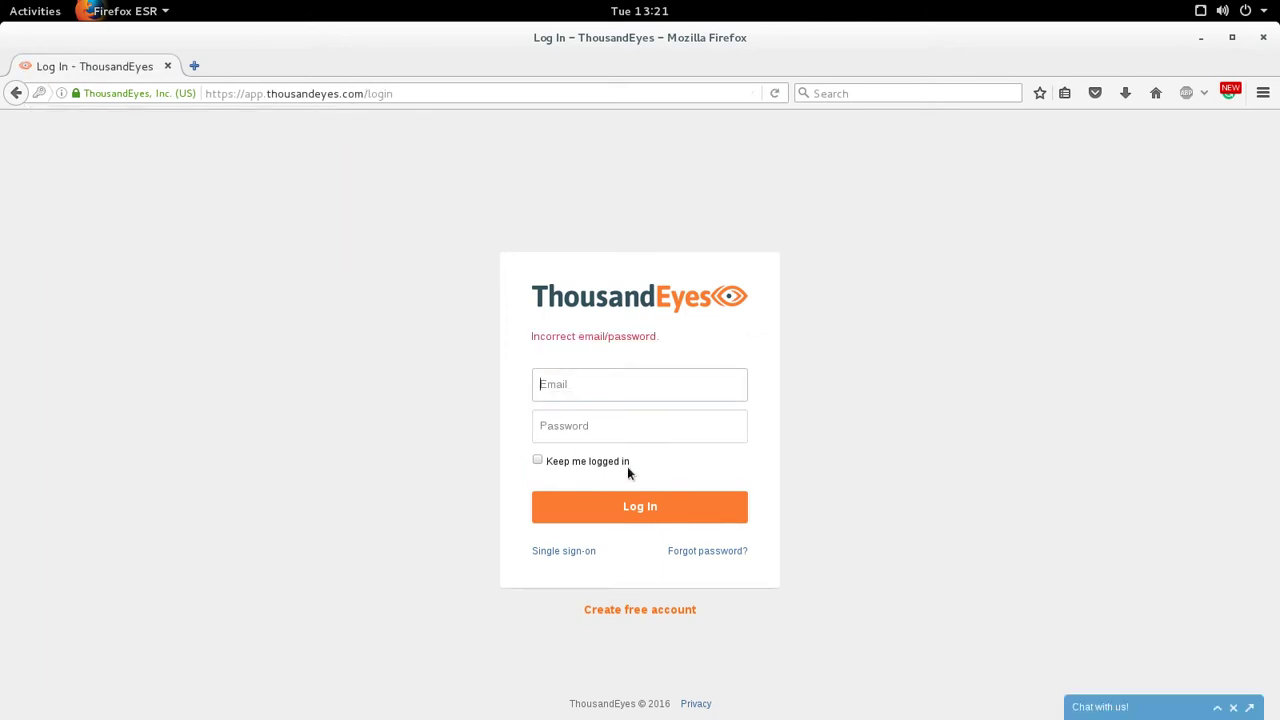
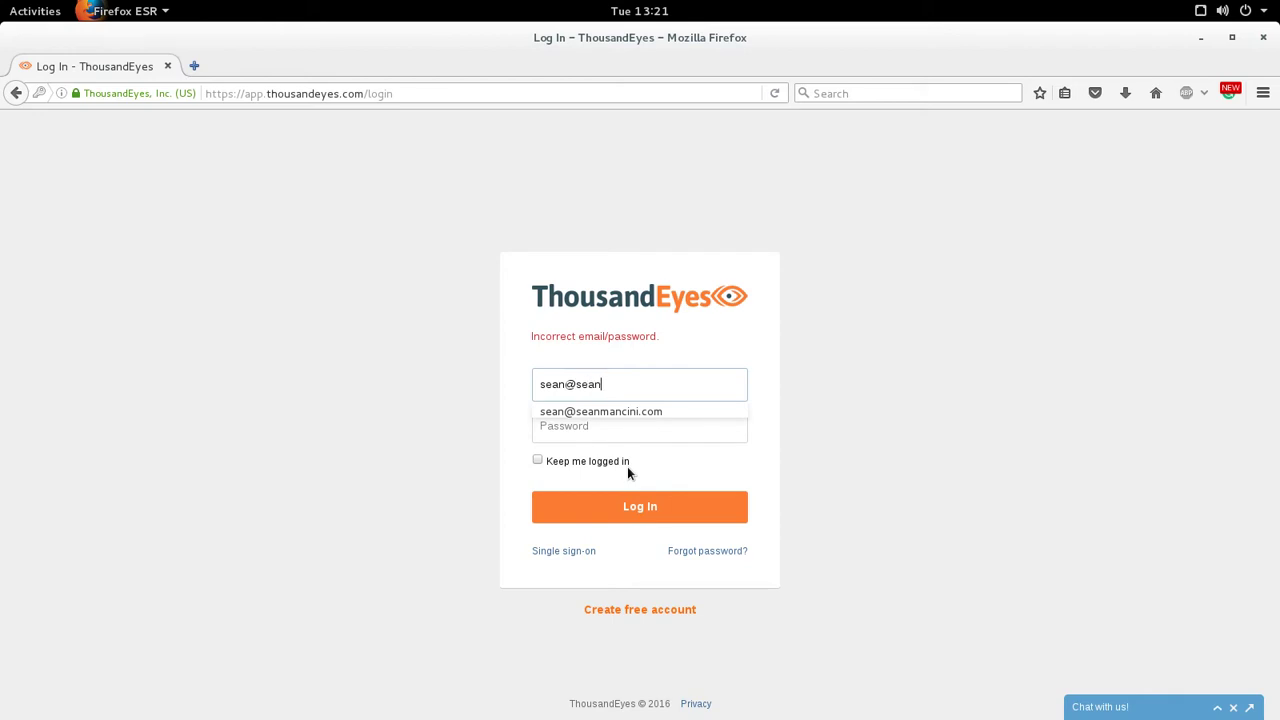
{"action": "key", "text": "Down"}
{"action": "key", "text": "Return"}
{"action": "key", "text": "Tab"}
{"action": "type", "text": "••••••"}
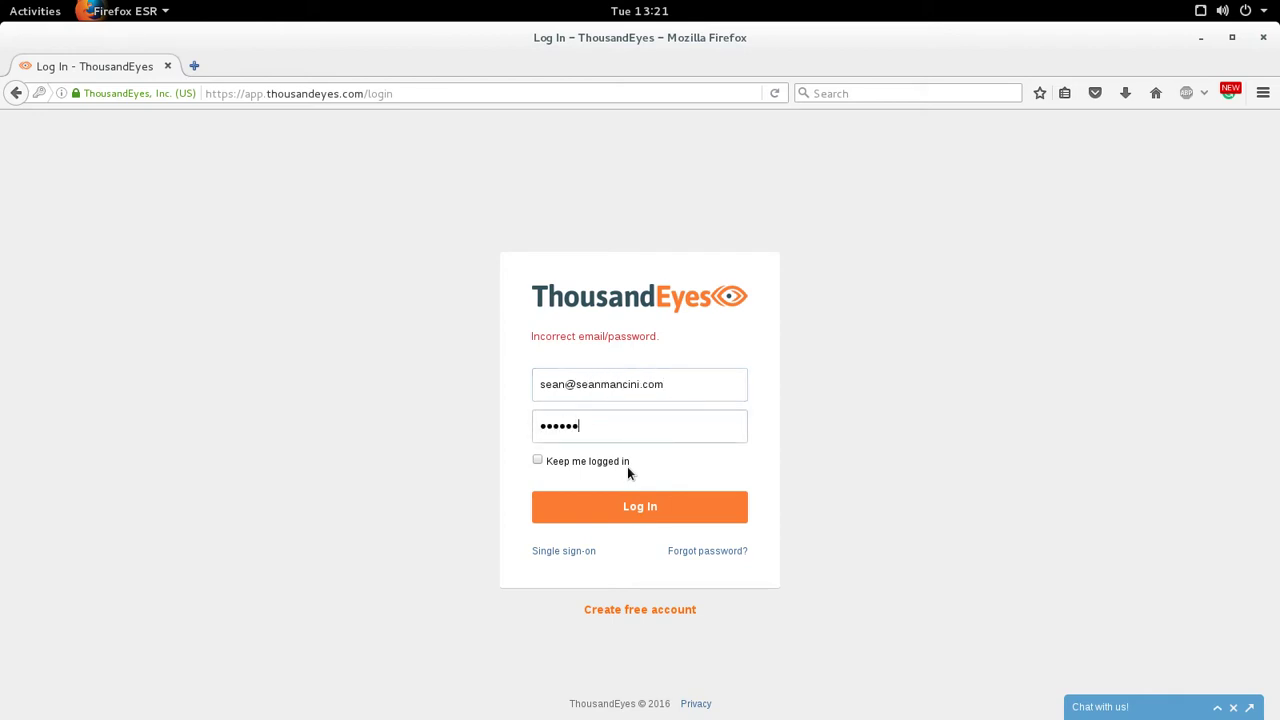
{"action": "type", "text": "•••••••••"}
{"action": "key", "text": "Return"}
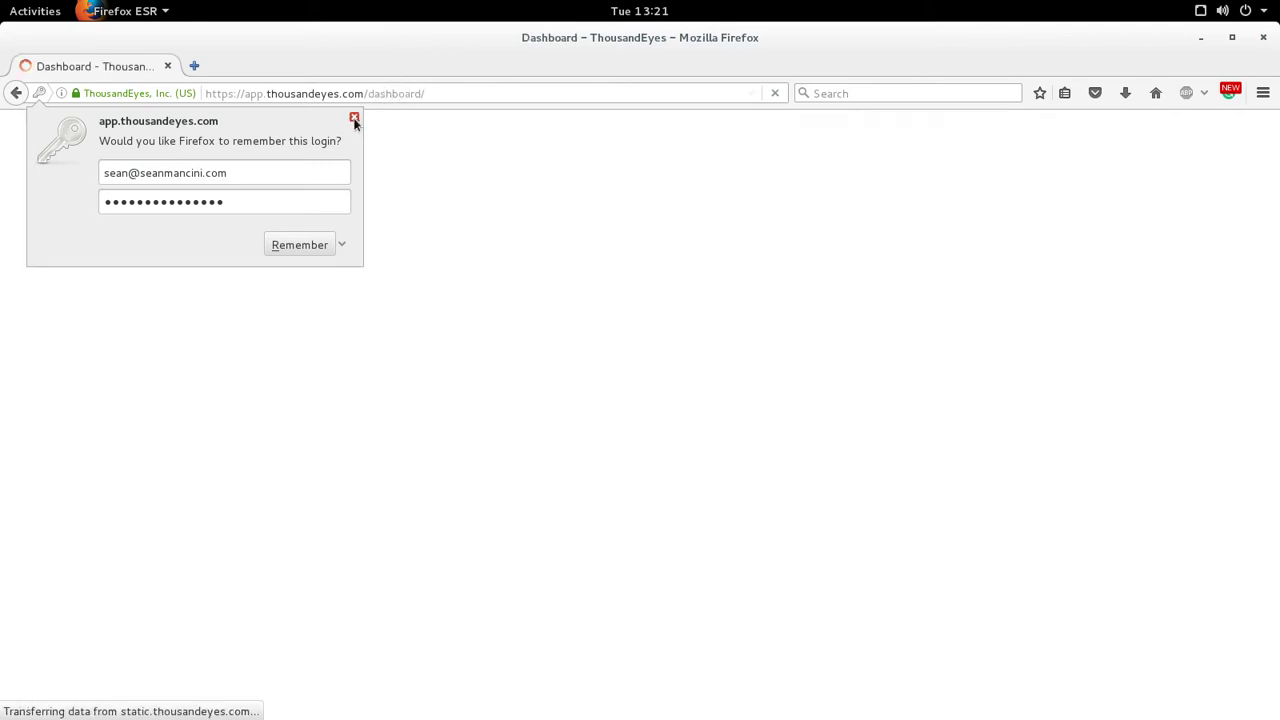
- Dismiss the save-login prompt and open the seanmancini.com HTTP Server test results from the Dashboard
{"action": "left_click", "coordinate": [354, 119]}
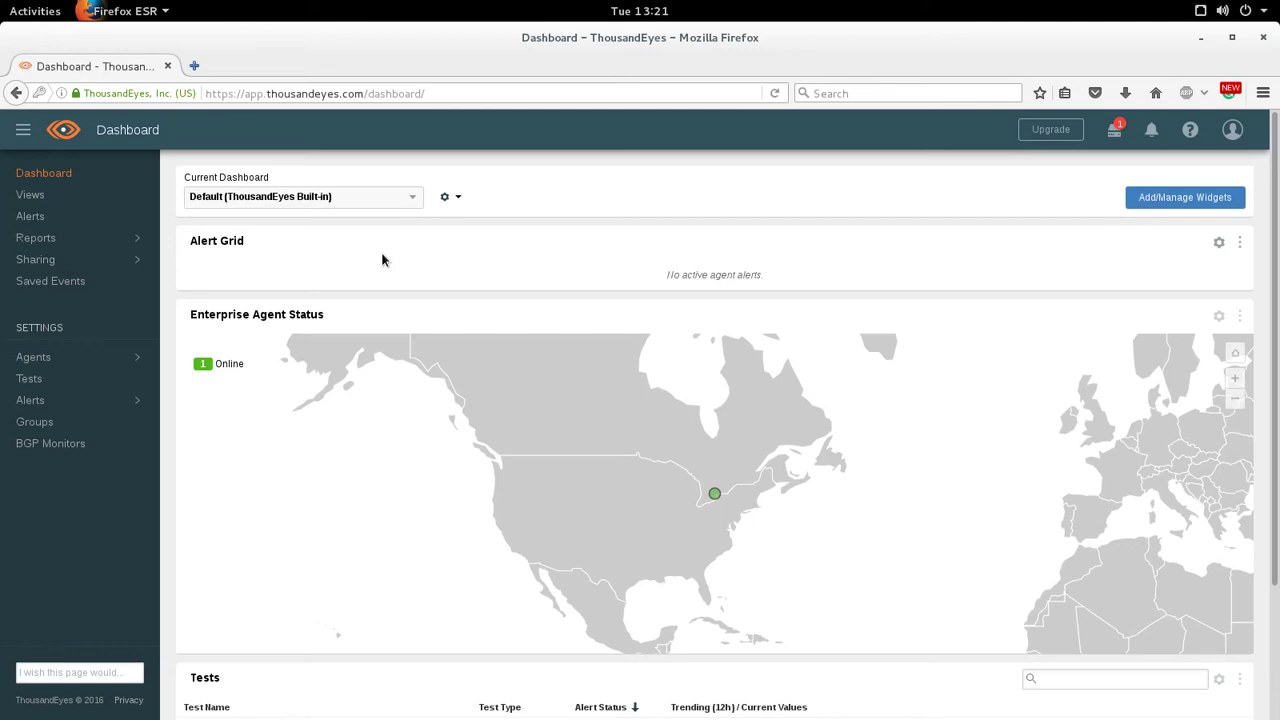
{"action": "scroll", "coordinate": [659, 222], "scroll_direction": "down", "scroll_amount": 2}
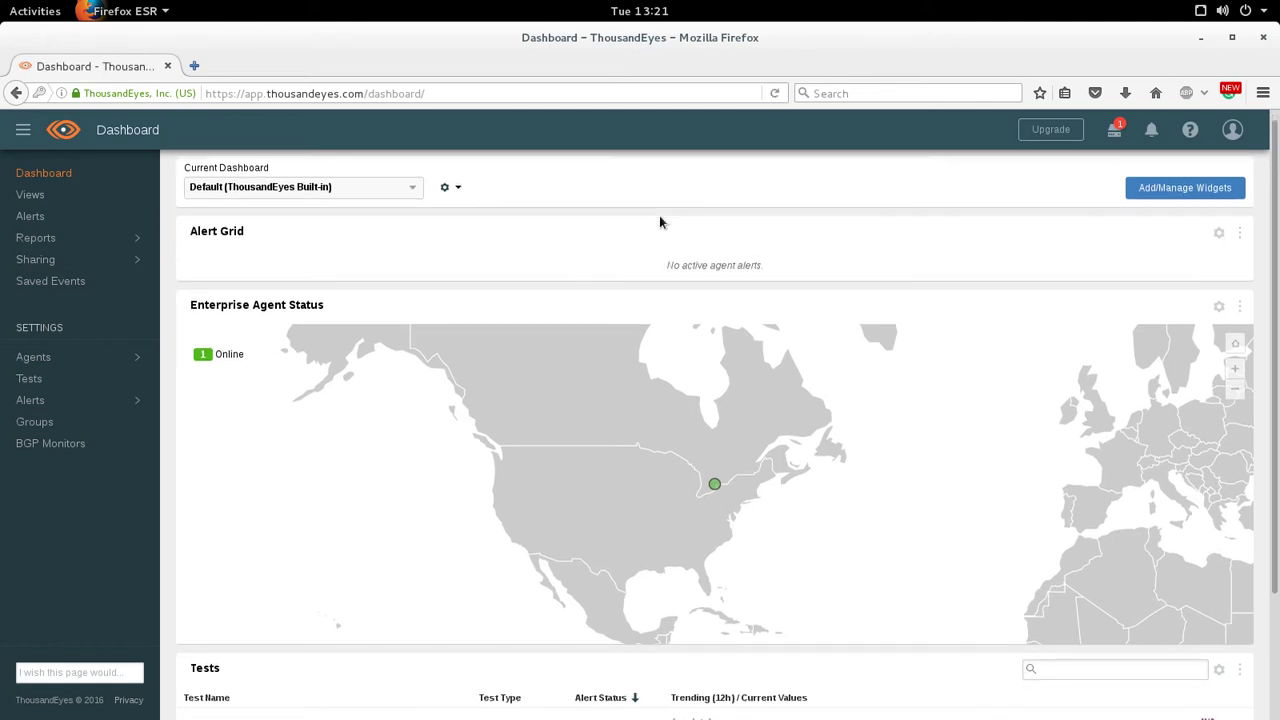
{"action": "scroll", "coordinate": [578, 336], "scroll_direction": "down", "scroll_amount": 3}
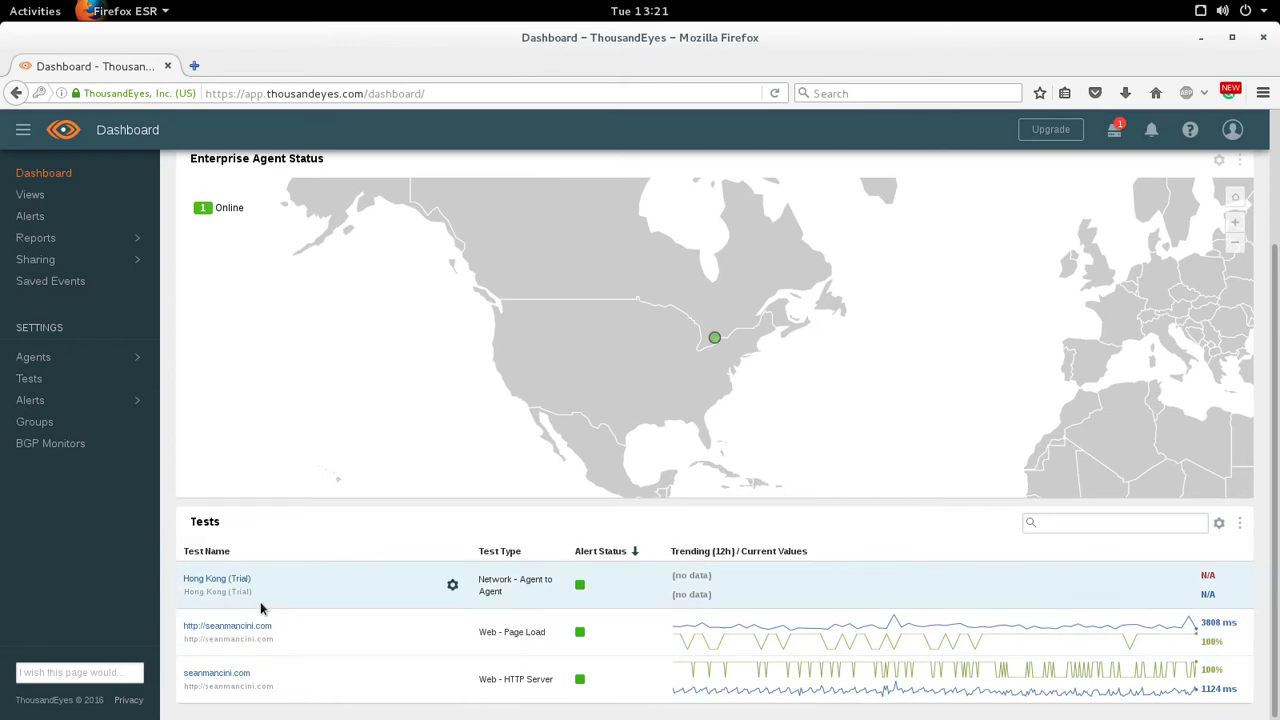
{"action": "left_click", "coordinate": [220, 676]}
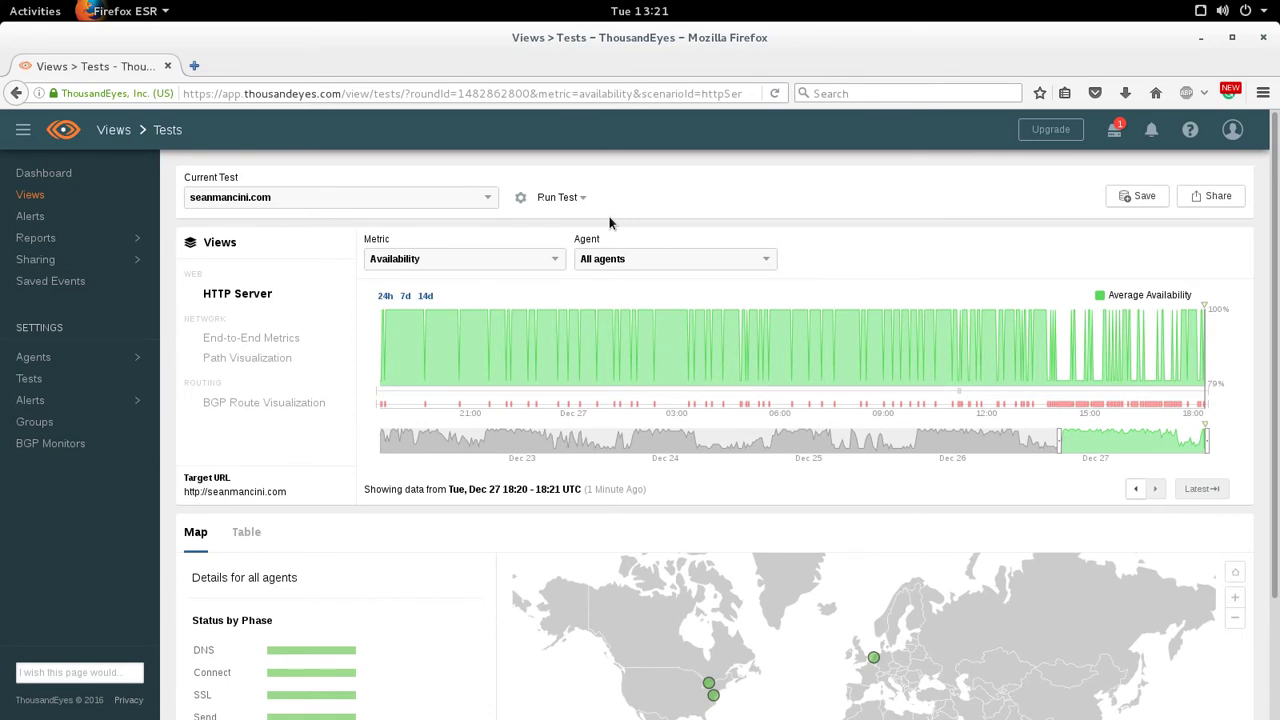
{"action": "scroll", "coordinate": [590, 245], "scroll_direction": "down", "scroll_amount": 3}
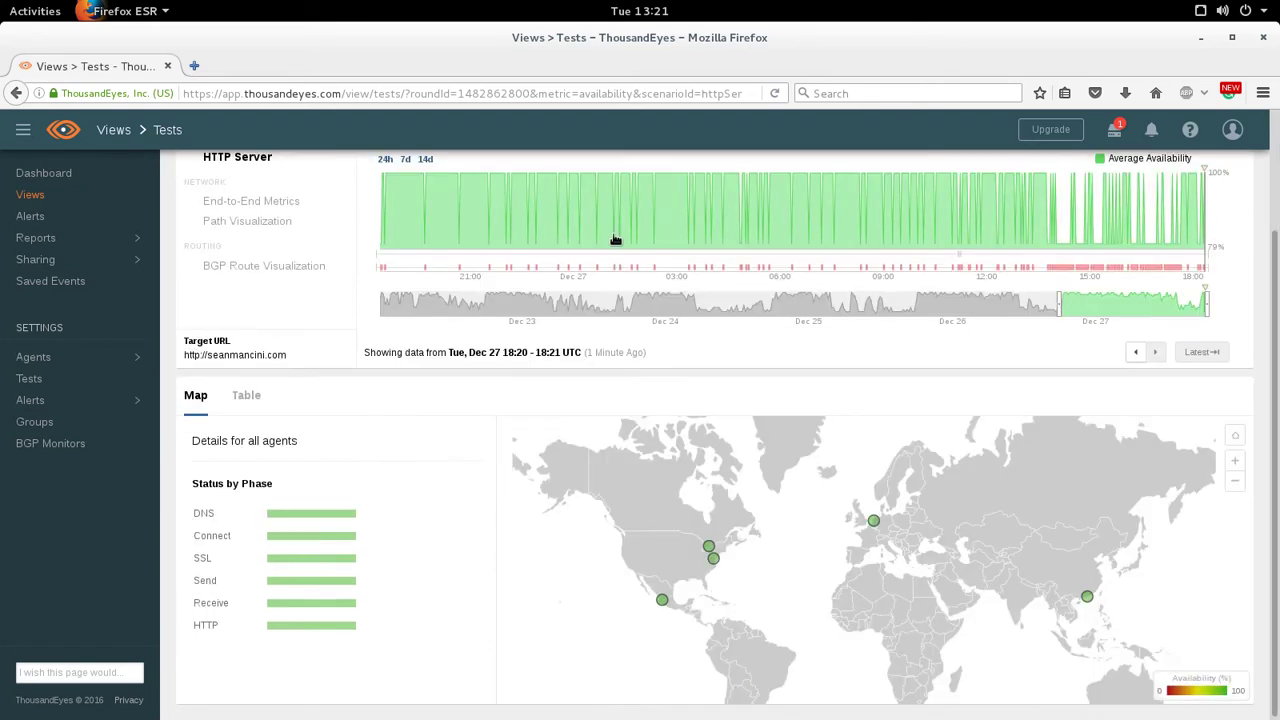
{"action": "scroll", "coordinate": [311, 418], "scroll_direction": "up", "scroll_amount": 3}
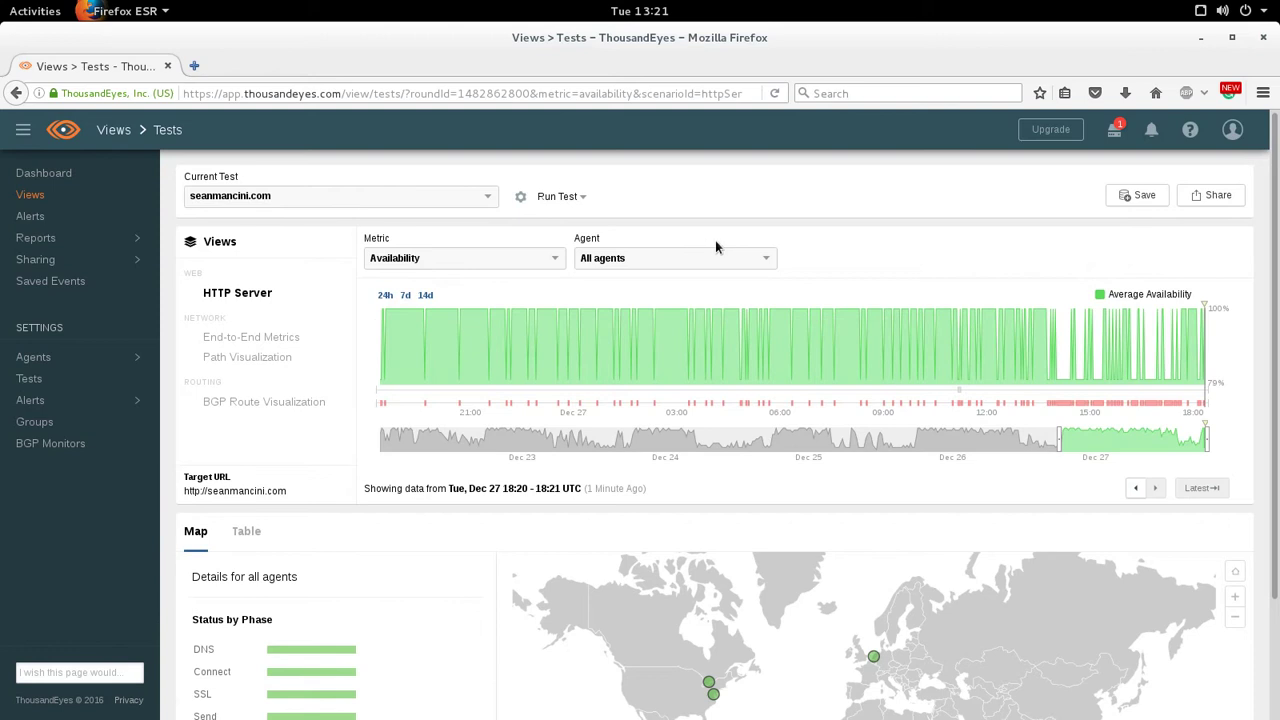
{"action": "scroll", "coordinate": [754, 217], "scroll_direction": "down", "scroll_amount": 2}
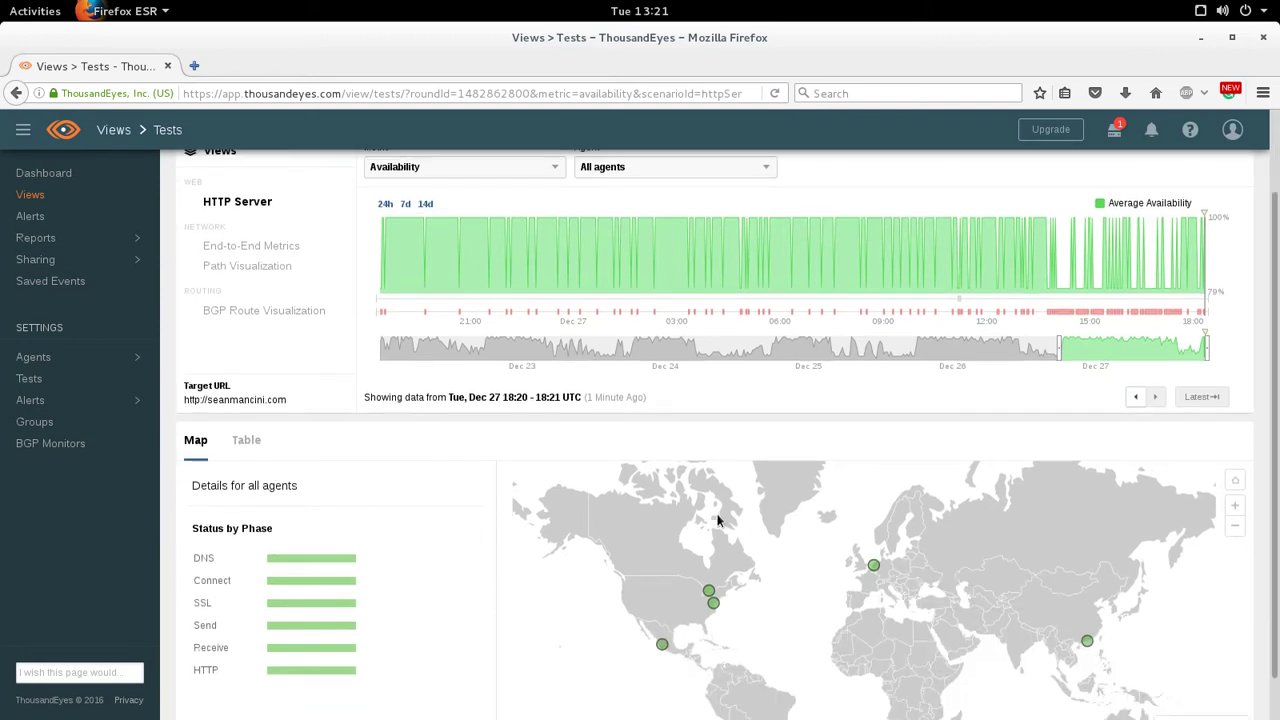
{"action": "scroll", "coordinate": [731, 523], "scroll_direction": "down", "scroll_amount": 1}
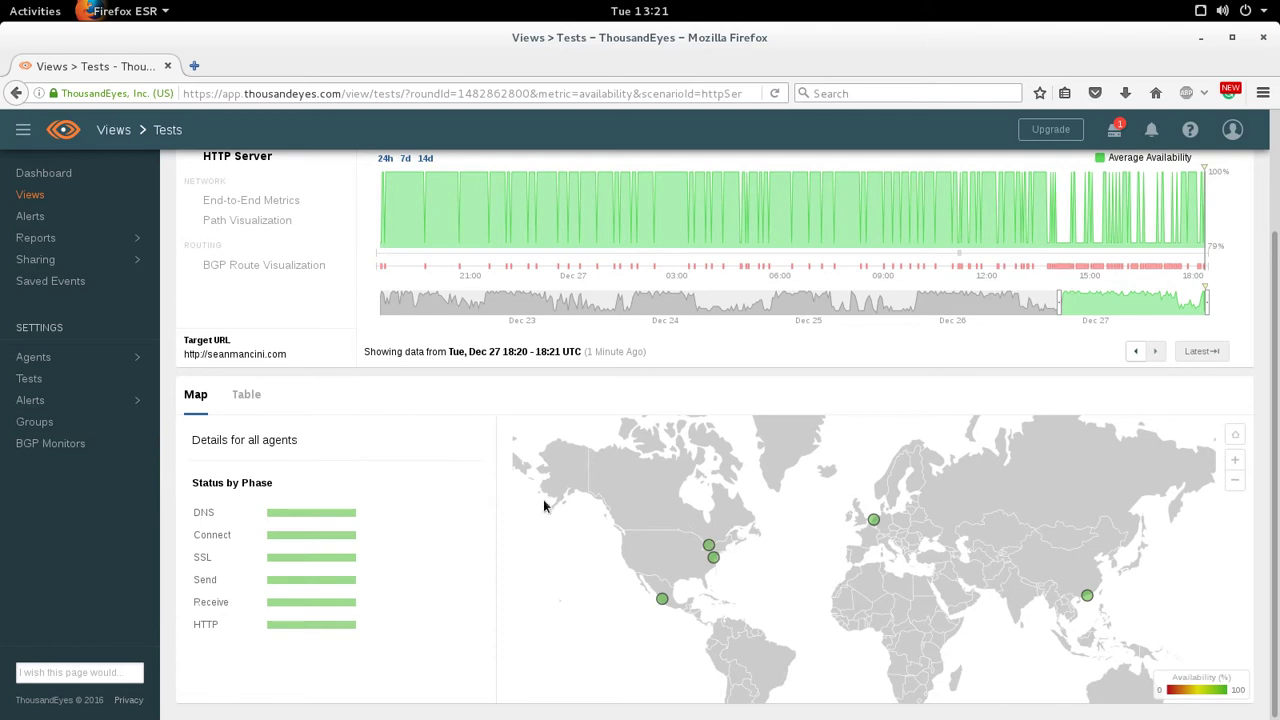
{"action": "scroll", "coordinate": [524, 512], "scroll_direction": "up", "scroll_amount": 2}
{"action": "scroll", "coordinate": [524, 505], "scroll_direction": "up", "scroll_amount": 1}
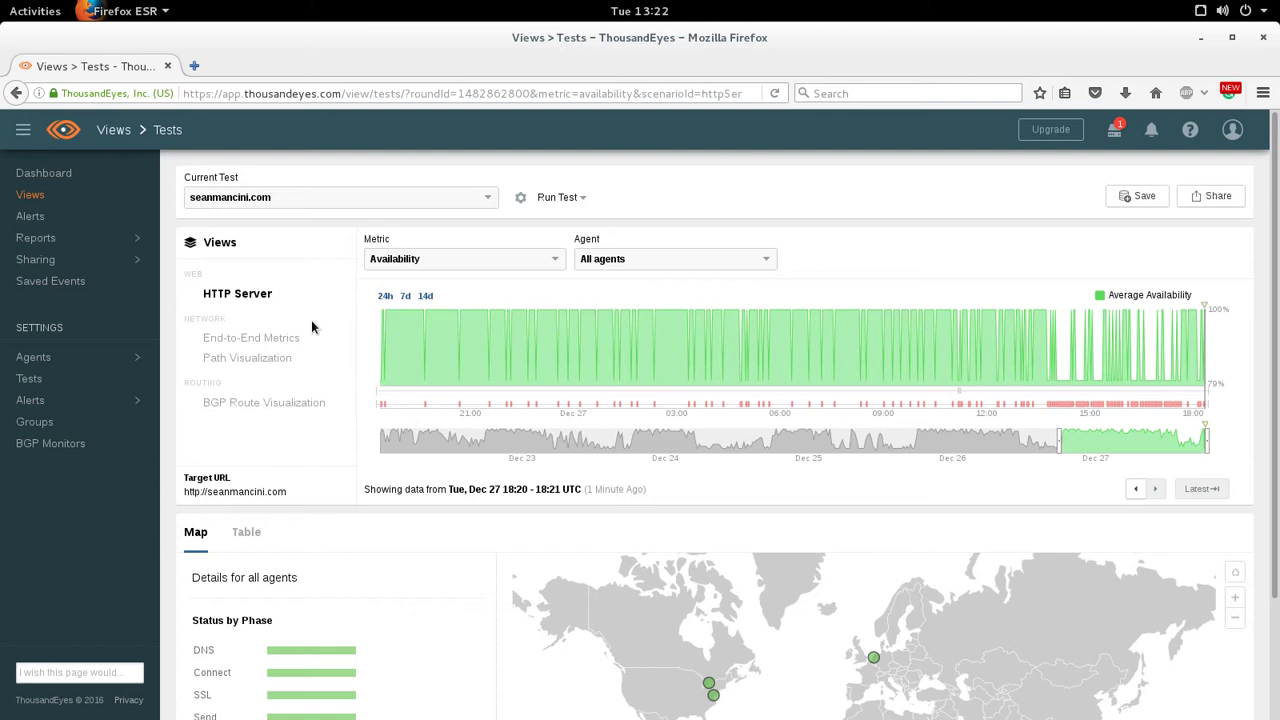
- View the active alerts, then open Settings > Agents > Cloud Agents and browse the 23 trial agents
{"action": "left_click", "coordinate": [44, 218]}
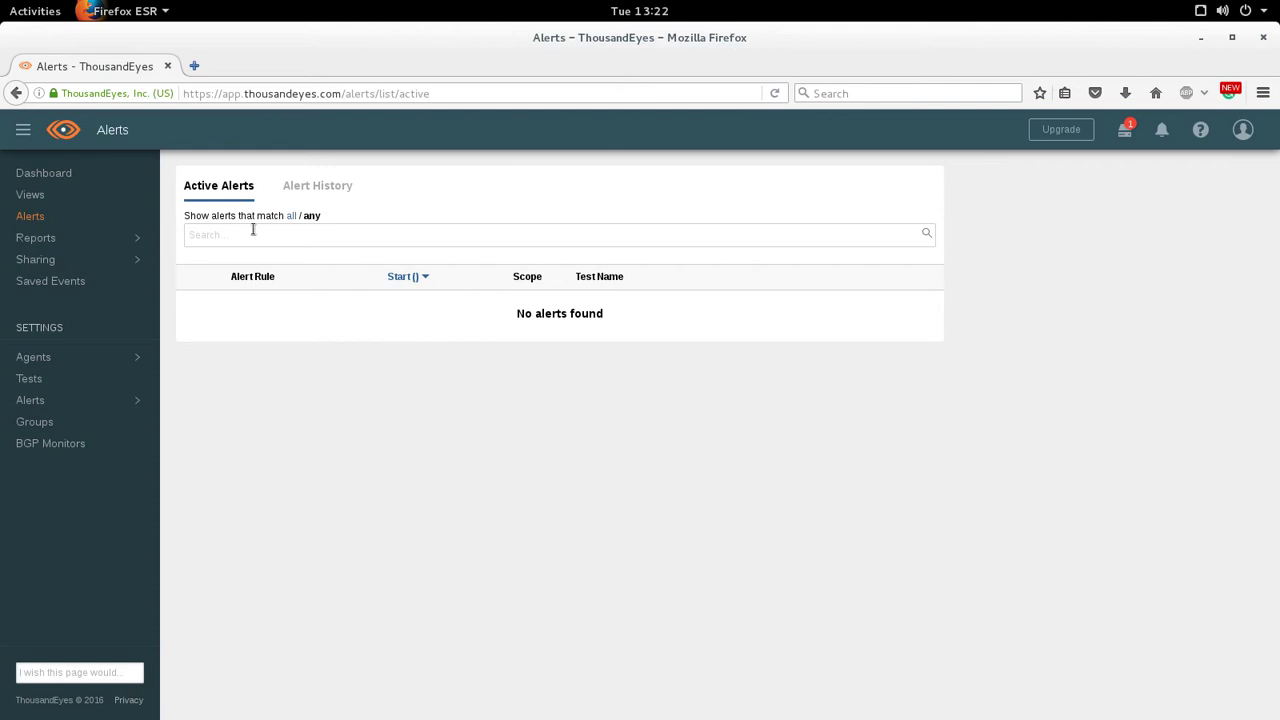
{"action": "mouse_move", "coordinate": [50, 232]}
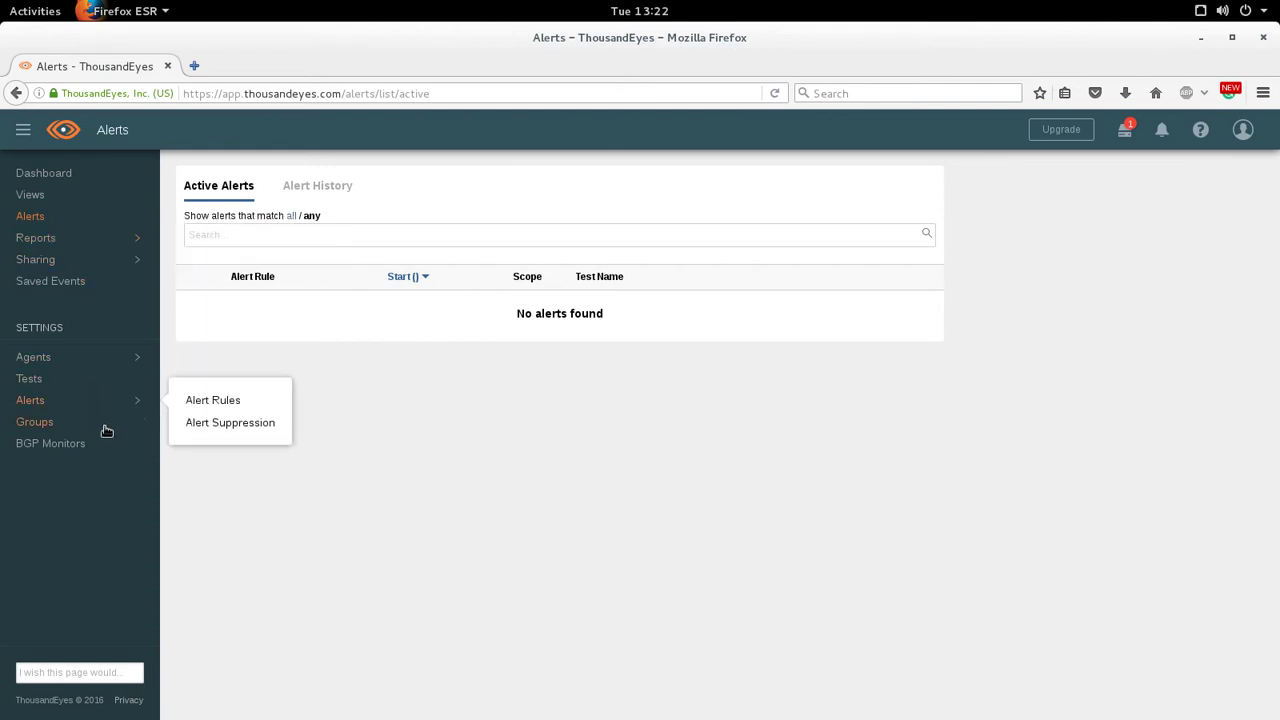
{"action": "mouse_move", "coordinate": [28, 361]}
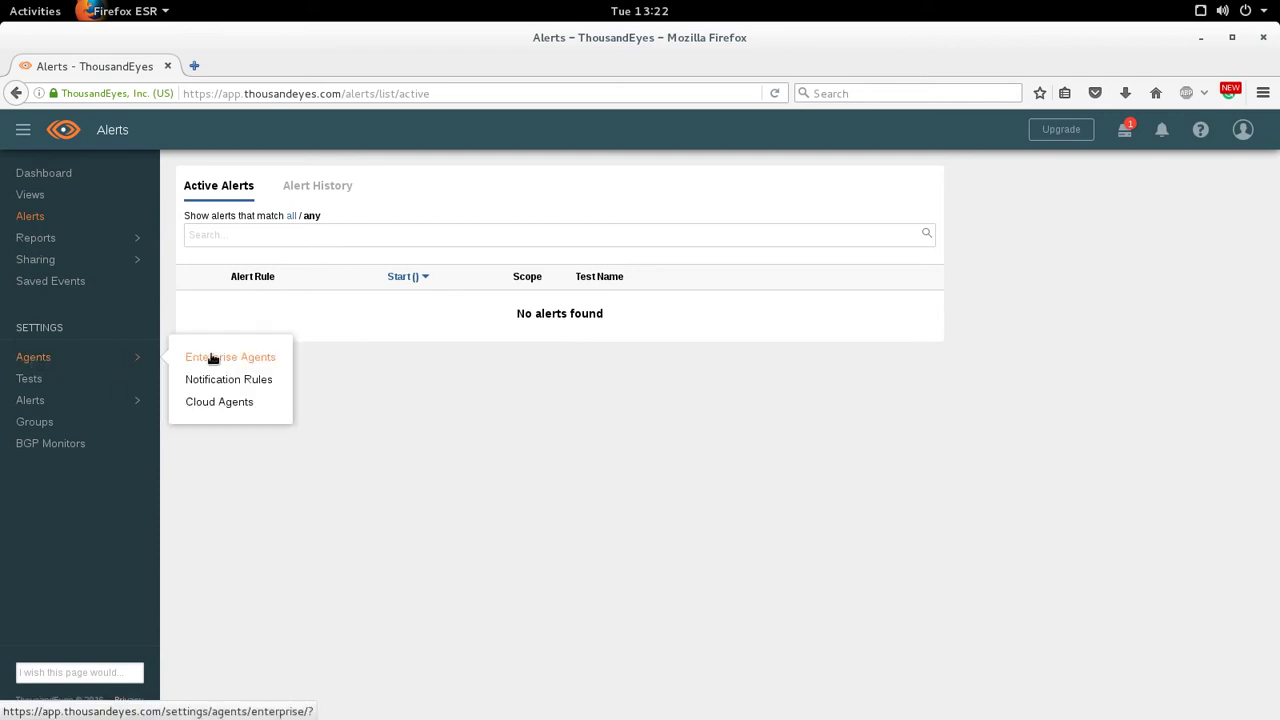
{"action": "left_click", "coordinate": [217, 406]}
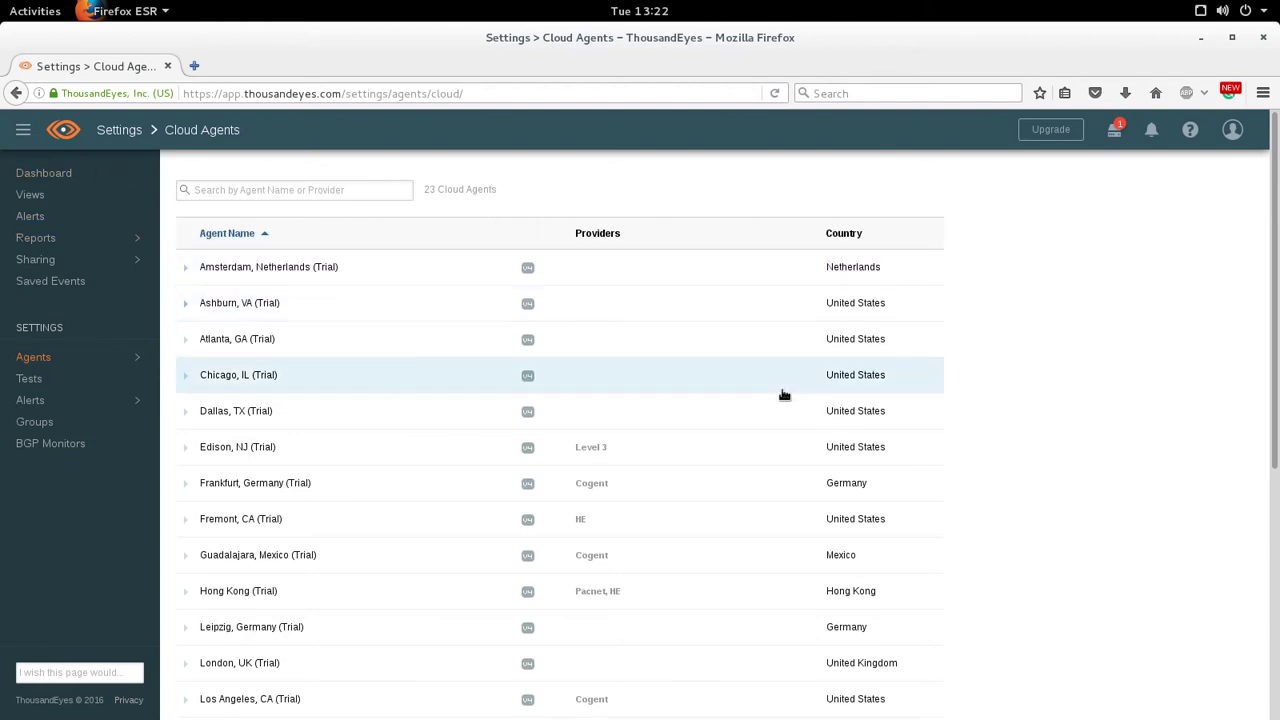
{"action": "scroll", "coordinate": [600, 240], "scroll_direction": "down", "scroll_amount": 2}
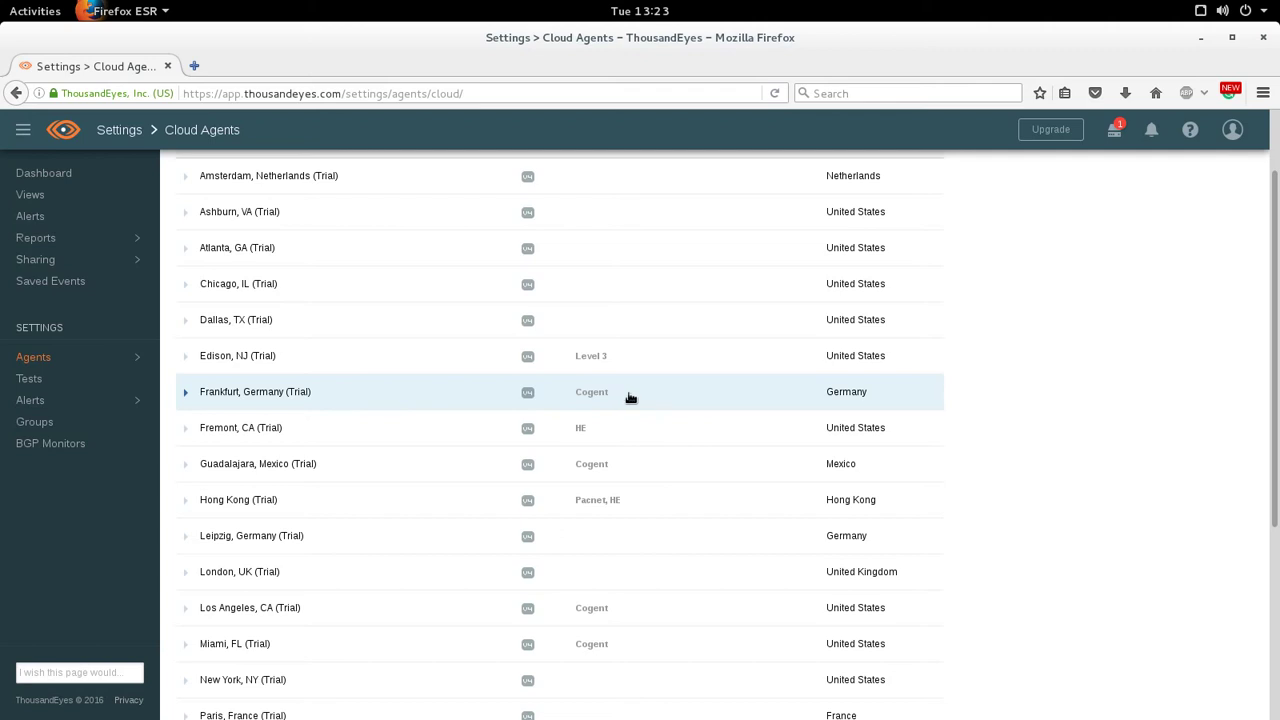
{"action": "scroll", "coordinate": [637, 400], "scroll_direction": "down", "scroll_amount": 3}
{"action": "scroll", "coordinate": [637, 398], "scroll_direction": "up", "scroll_amount": 5}
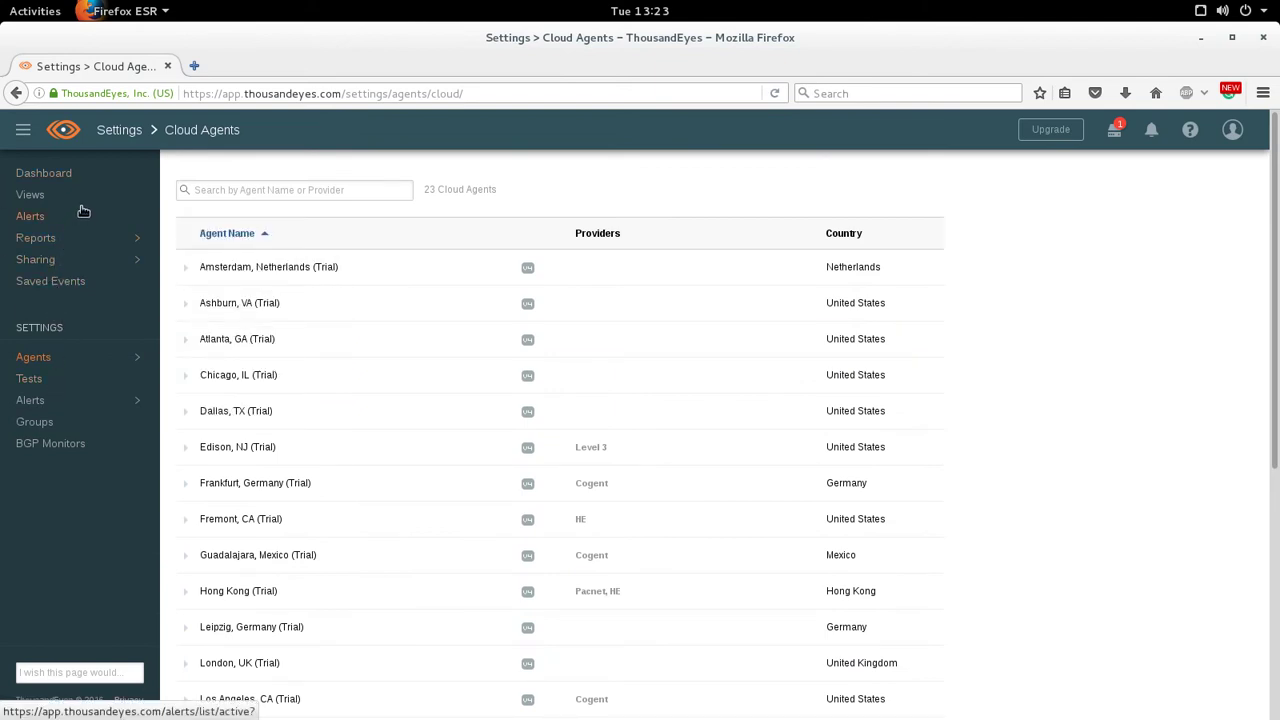
- From the Dashboard, open the seanmancini.com HTTP Server test's settings (2-minute interval, 5 agents)
{"action": "left_click", "coordinate": [60, 174]}
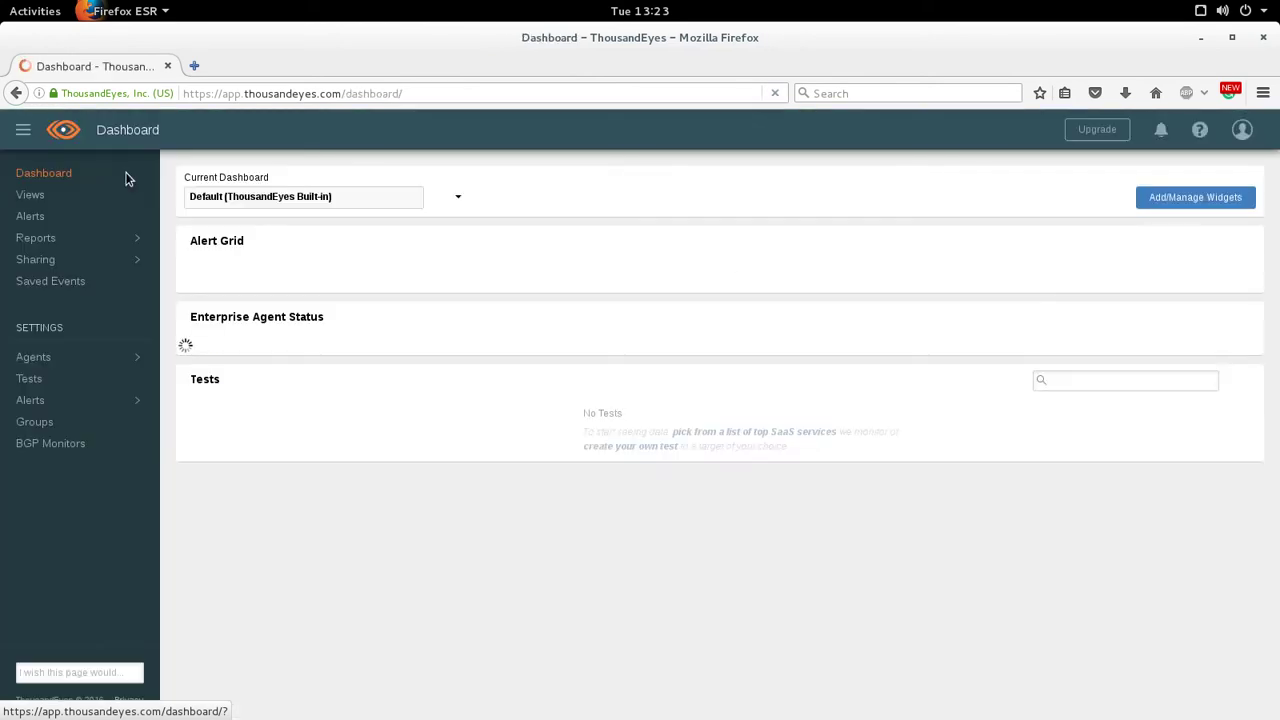
{"action": "scroll", "coordinate": [406, 224], "scroll_direction": "down", "scroll_amount": 3}
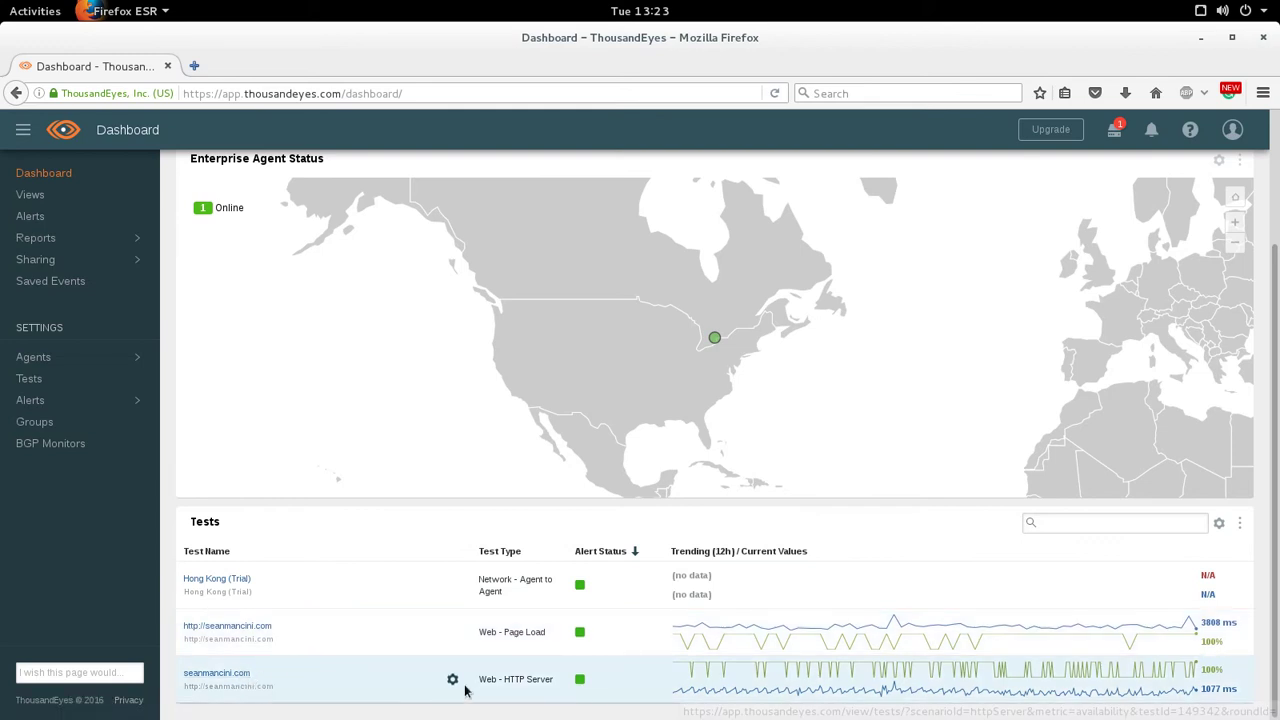
{"action": "left_click", "coordinate": [452, 679]}
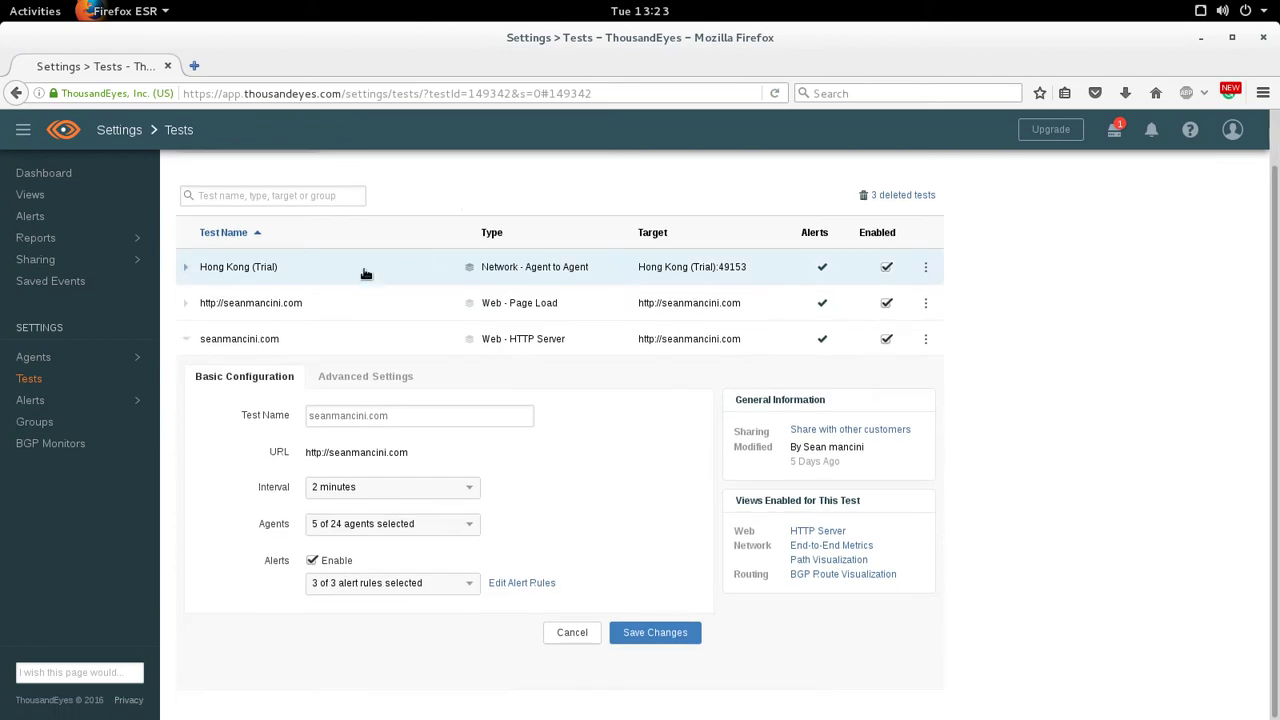
{"action": "left_click", "coordinate": [289, 308]}
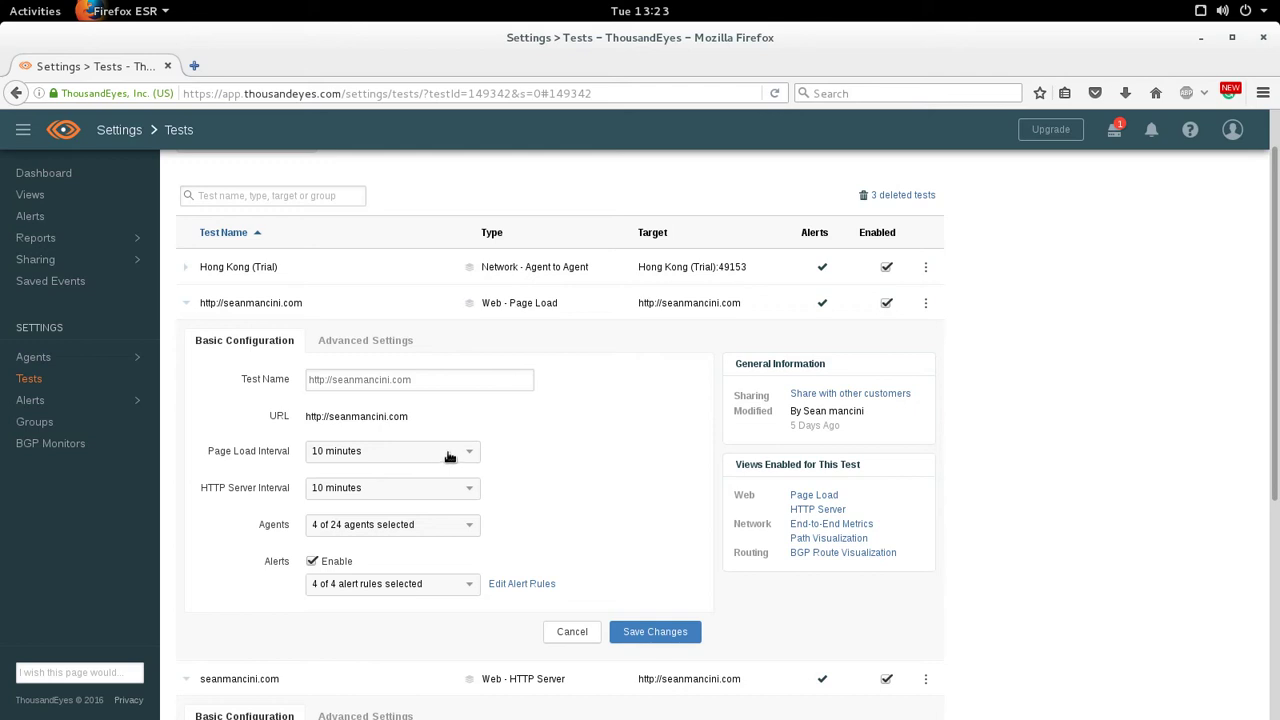
{"action": "scroll", "coordinate": [566, 457], "scroll_direction": "down", "scroll_amount": 2}
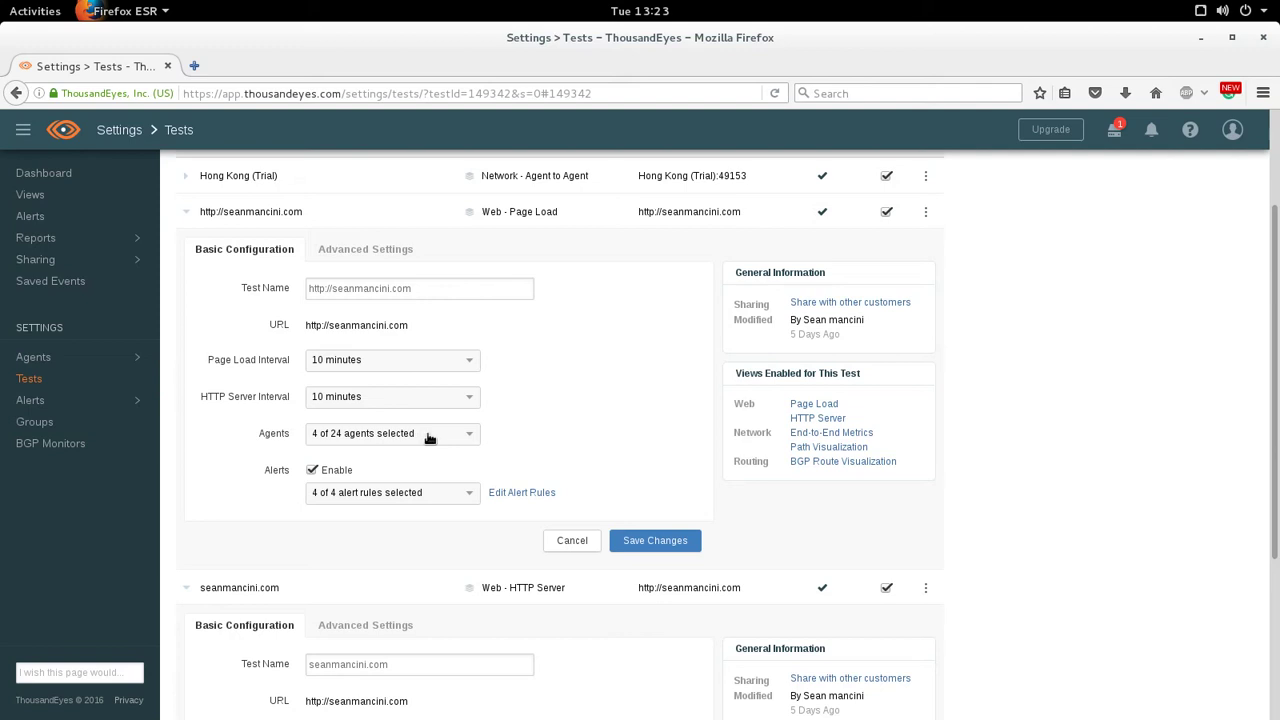
{"action": "scroll", "coordinate": [584, 433], "scroll_direction": "down", "scroll_amount": 5}
{"action": "scroll", "coordinate": [471, 350], "scroll_direction": "up", "scroll_amount": 3}
{"action": "left_click", "coordinate": [458, 341]}
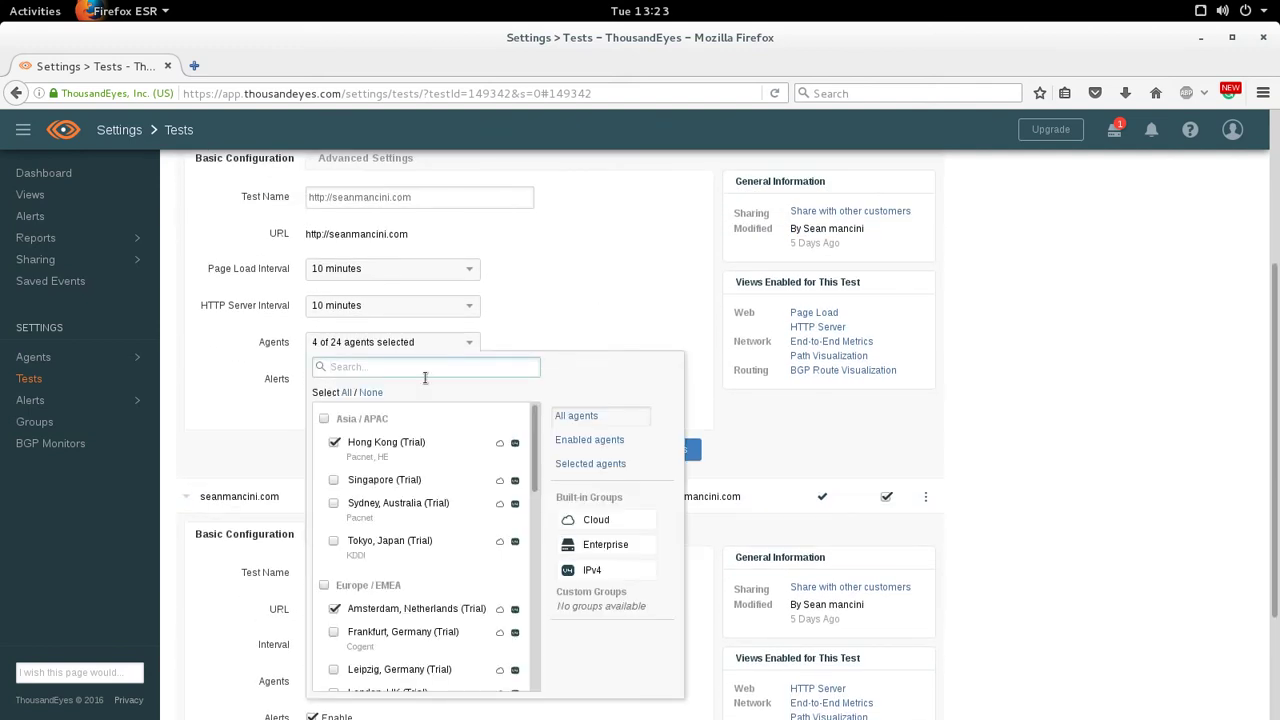
{"action": "scroll", "coordinate": [420, 472], "scroll_direction": "down", "scroll_amount": 5}
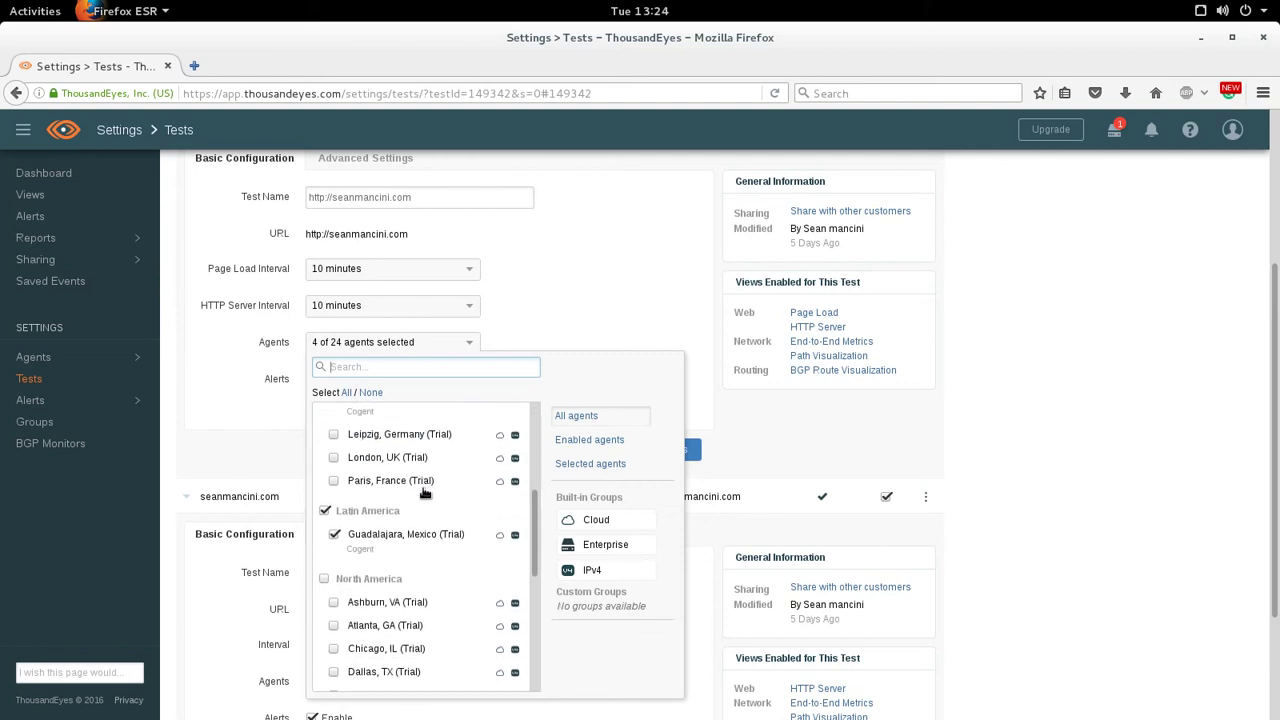
{"action": "scroll", "coordinate": [438, 513], "scroll_direction": "down", "scroll_amount": 1}
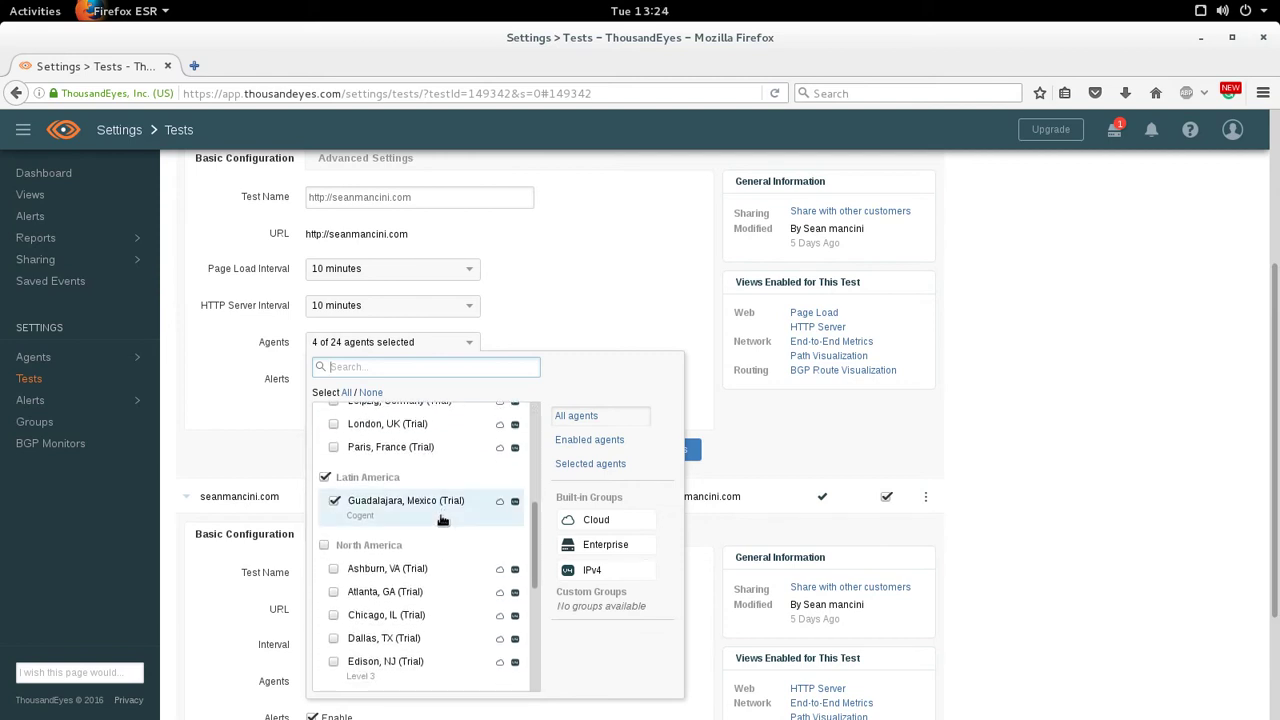
{"action": "scroll", "coordinate": [441, 520], "scroll_direction": "down", "scroll_amount": 5}
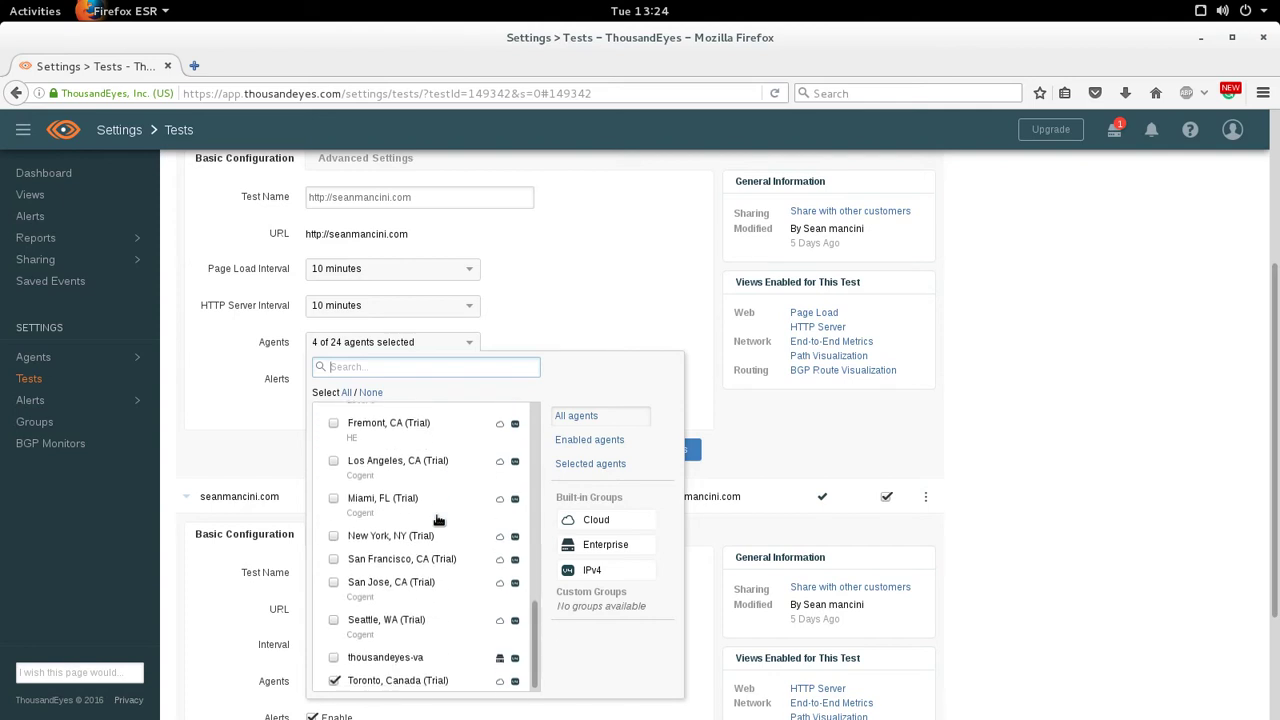
{"action": "left_click", "coordinate": [590, 322]}
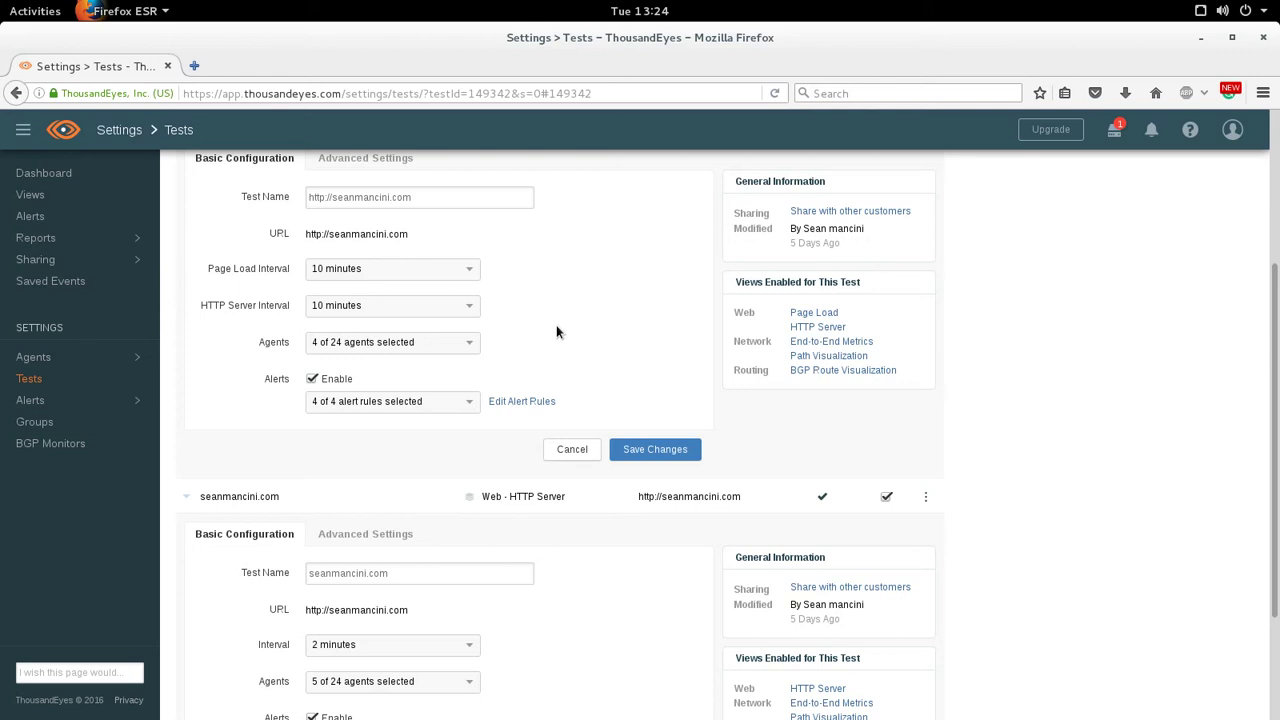
{"action": "scroll", "coordinate": [553, 338], "scroll_direction": "up", "scroll_amount": 3}
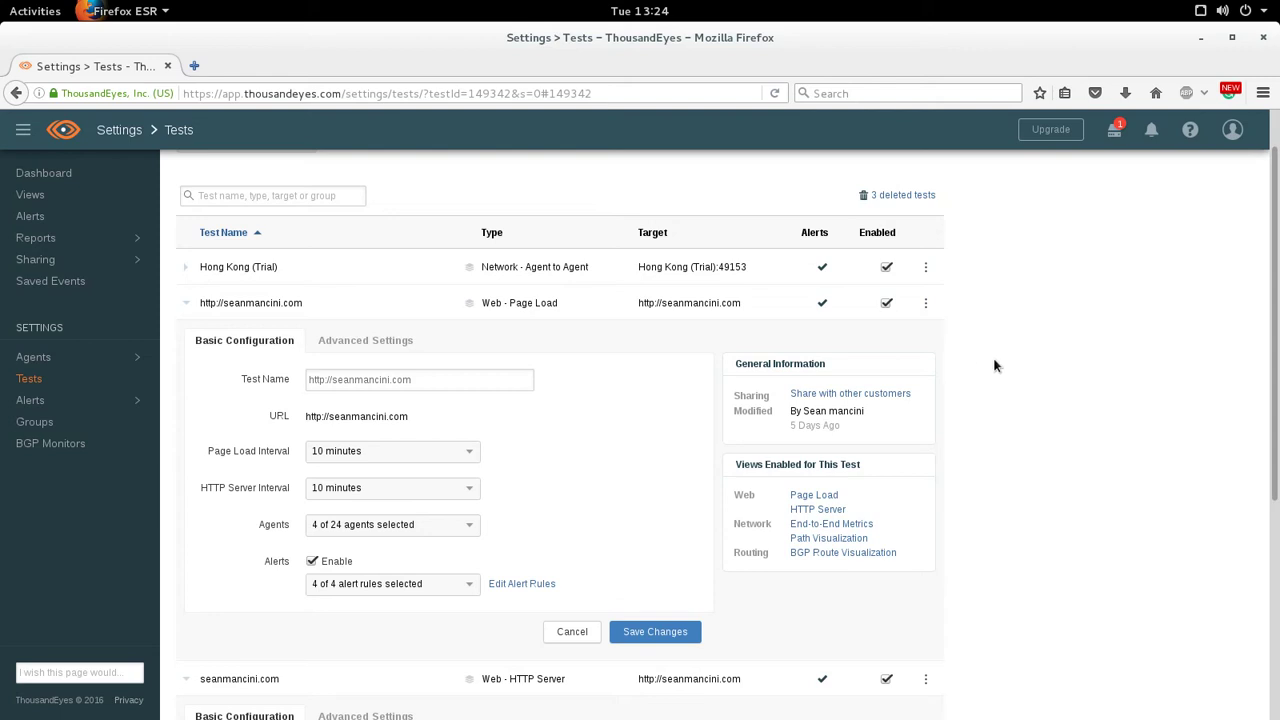
{"action": "scroll", "coordinate": [988, 366], "scroll_direction": "down", "scroll_amount": 5}
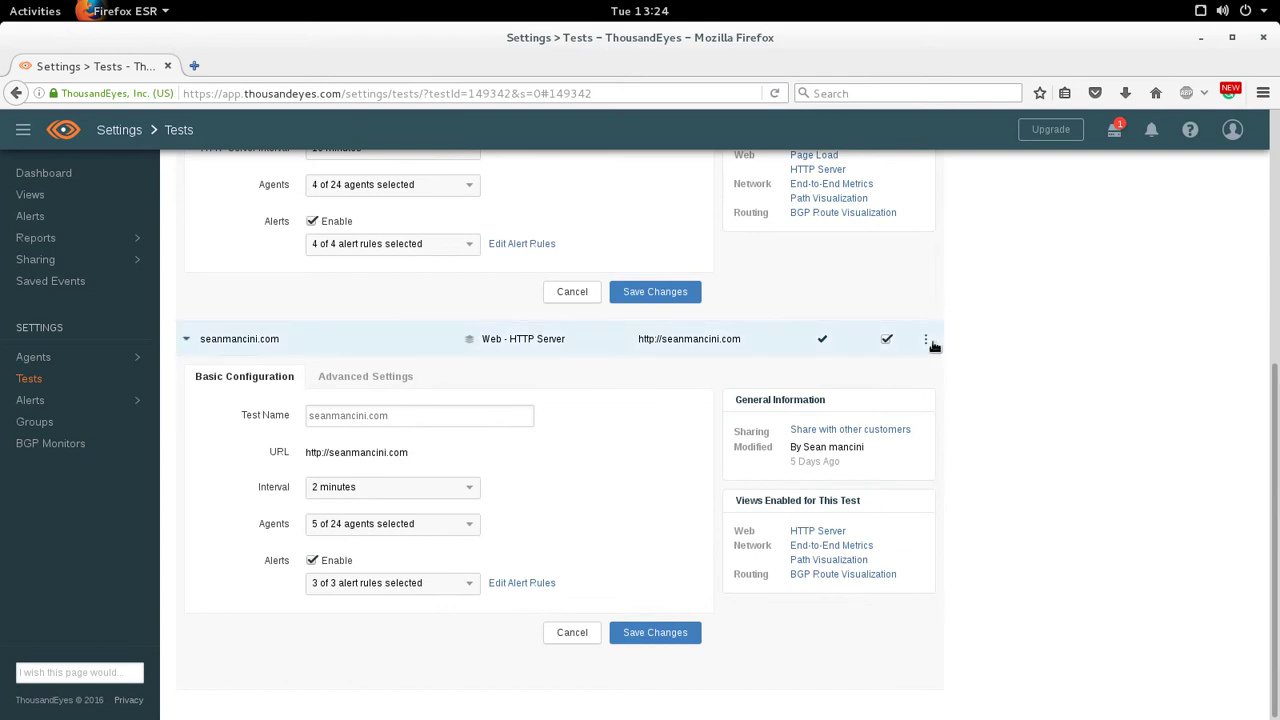
{"action": "scroll", "coordinate": [250, 405], "scroll_direction": "up", "scroll_amount": 5}
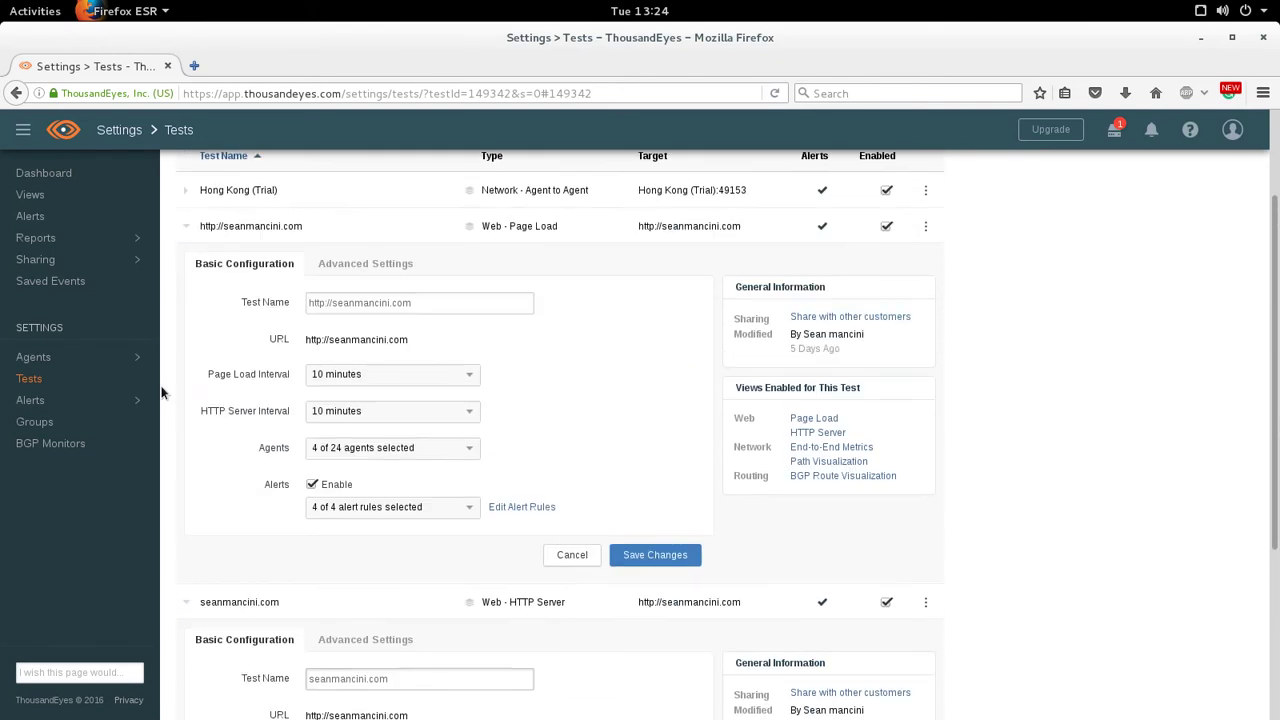
- Go to Views for the seanmancini.com HTTP Server chart and agent map, then bring up the Run Test options
{"action": "scroll", "coordinate": [45, 212], "scroll_direction": "up", "scroll_amount": 2}
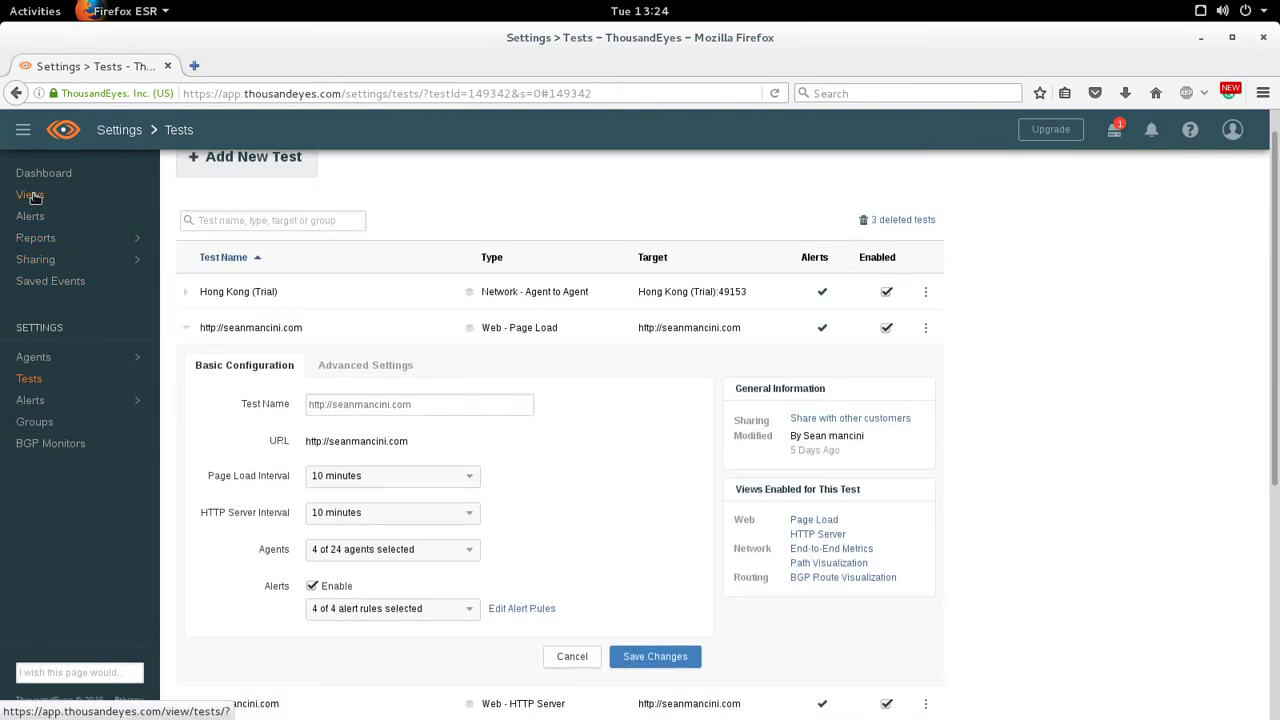
{"action": "left_click", "coordinate": [31, 196]}
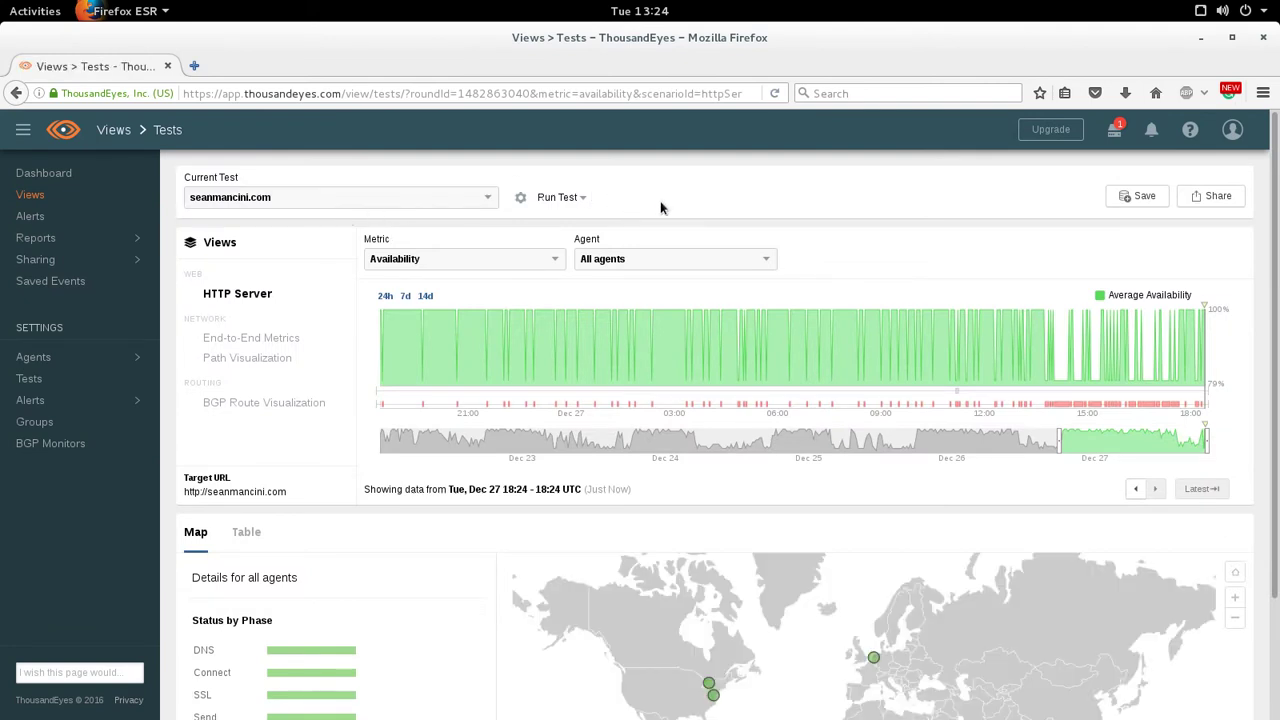
{"action": "scroll", "coordinate": [670, 205], "scroll_direction": "down", "scroll_amount": 2}
{"action": "scroll", "coordinate": [660, 207], "scroll_direction": "up", "scroll_amount": 1}
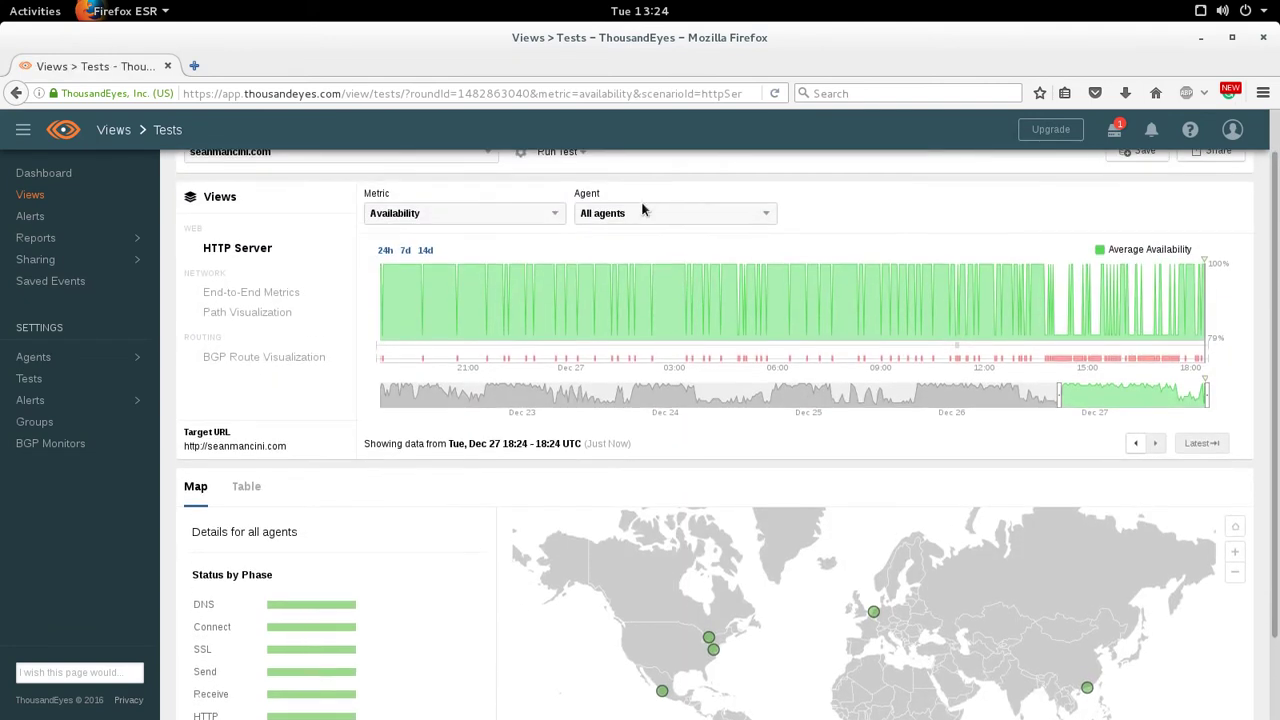
{"action": "scroll", "coordinate": [560, 210], "scroll_direction": "up", "scroll_amount": 1}
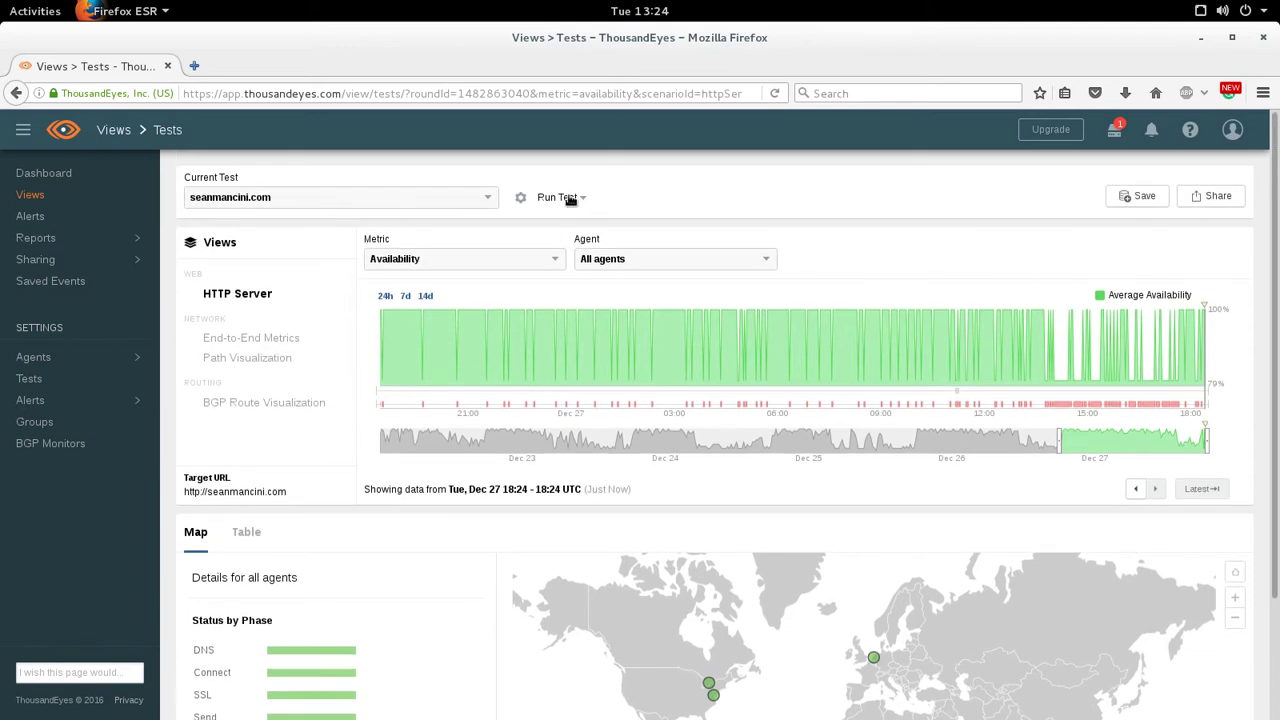
{"action": "left_click", "coordinate": [571, 198]}
- Run an instant ICMP ping to seanmancini.com from the Hong Kong (Trial) agent
{"action": "left_click", "coordinate": [618, 258]}
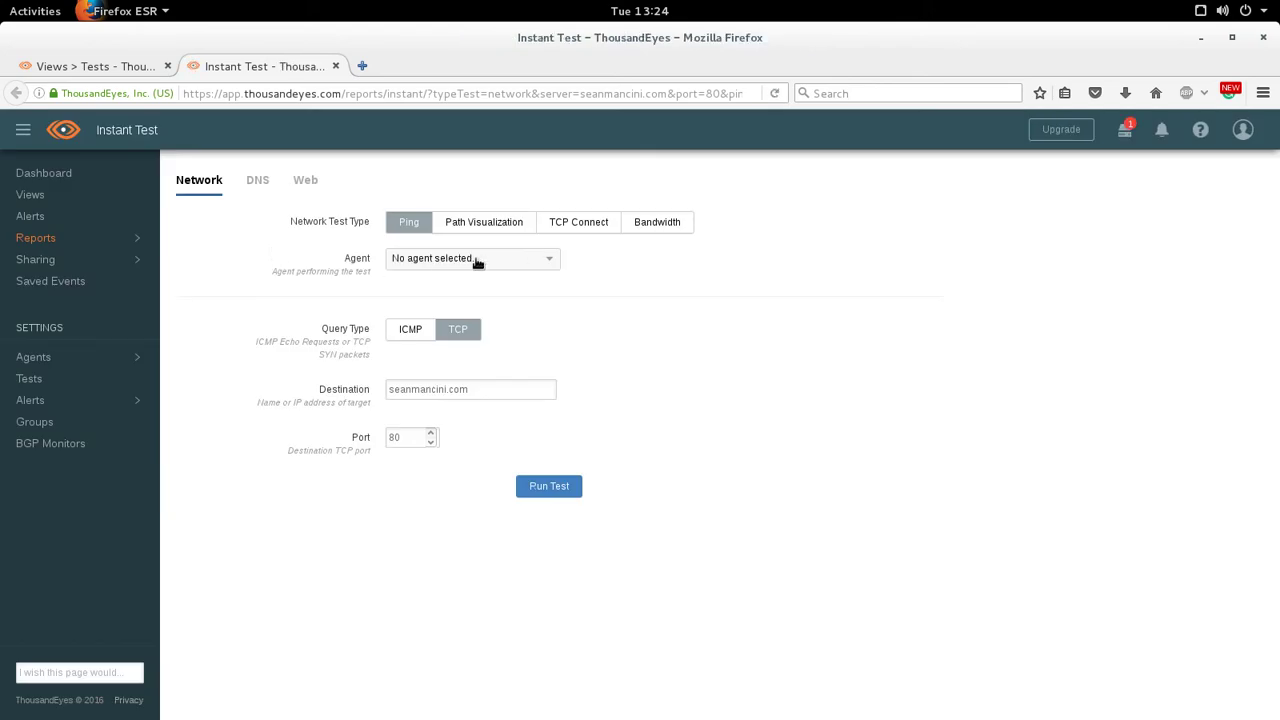
{"action": "left_click", "coordinate": [486, 261]}
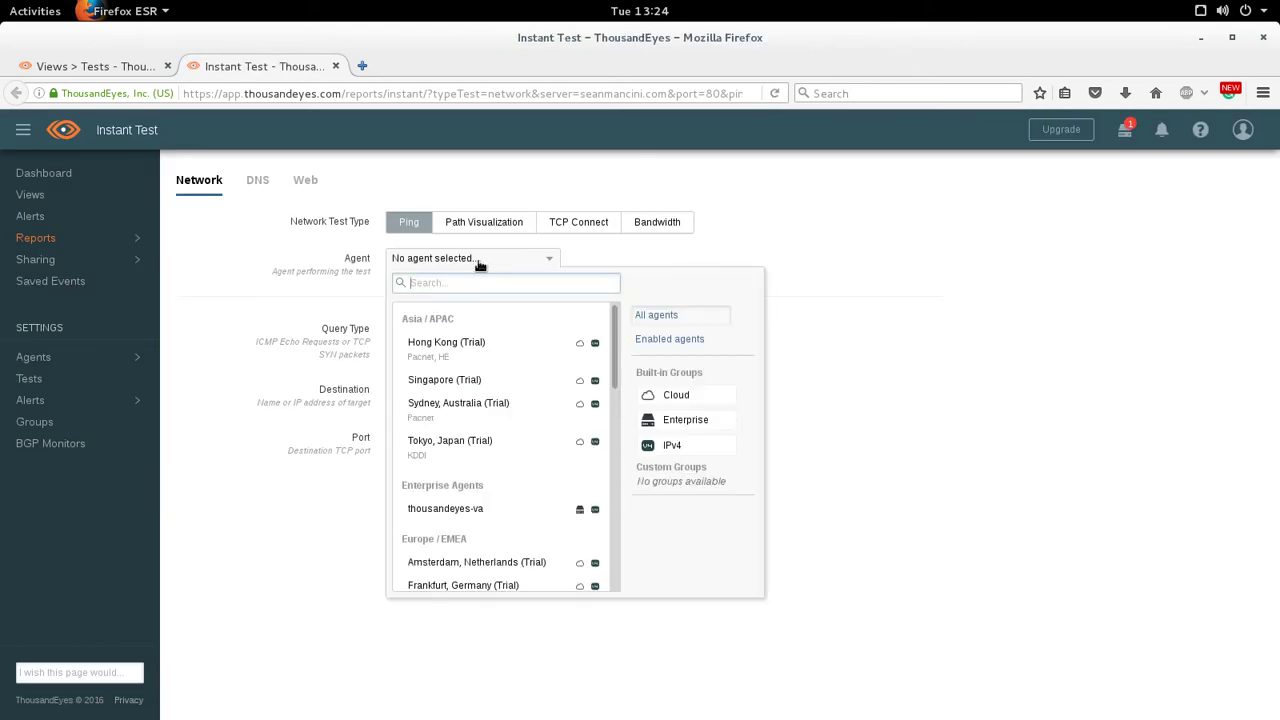
{"action": "left_click", "coordinate": [458, 343]}
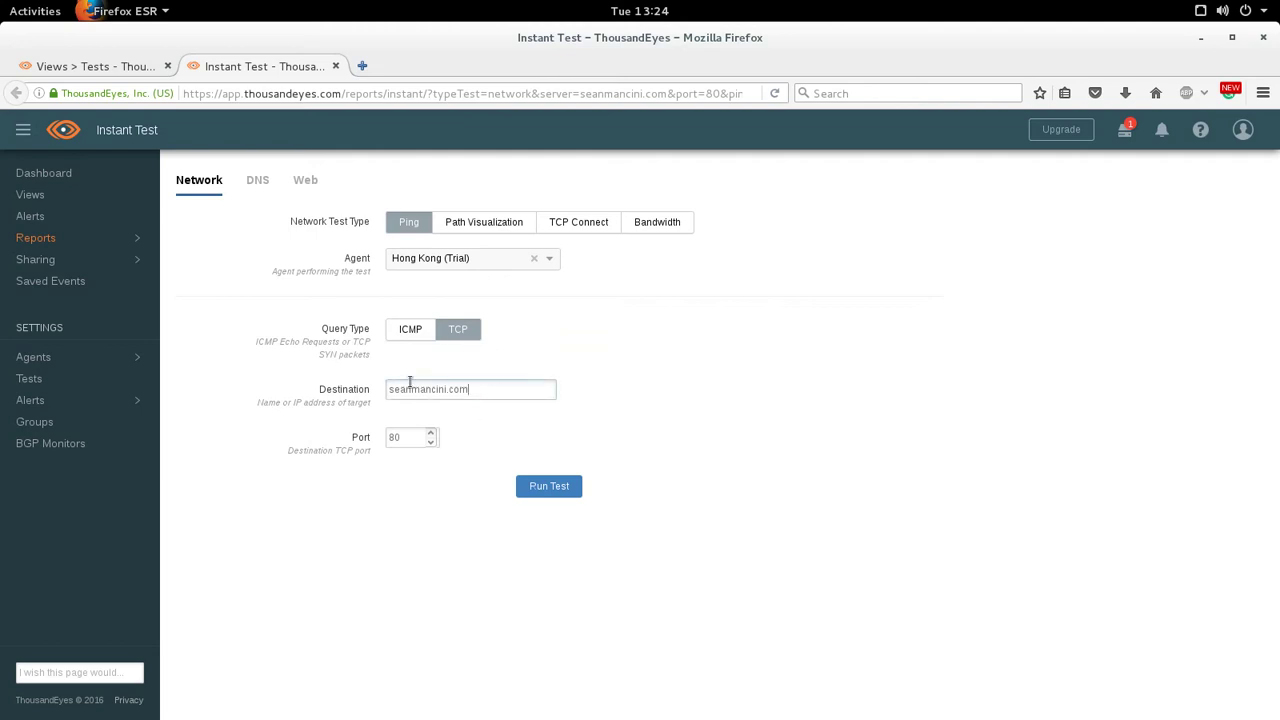
{"action": "left_click", "coordinate": [410, 336]}
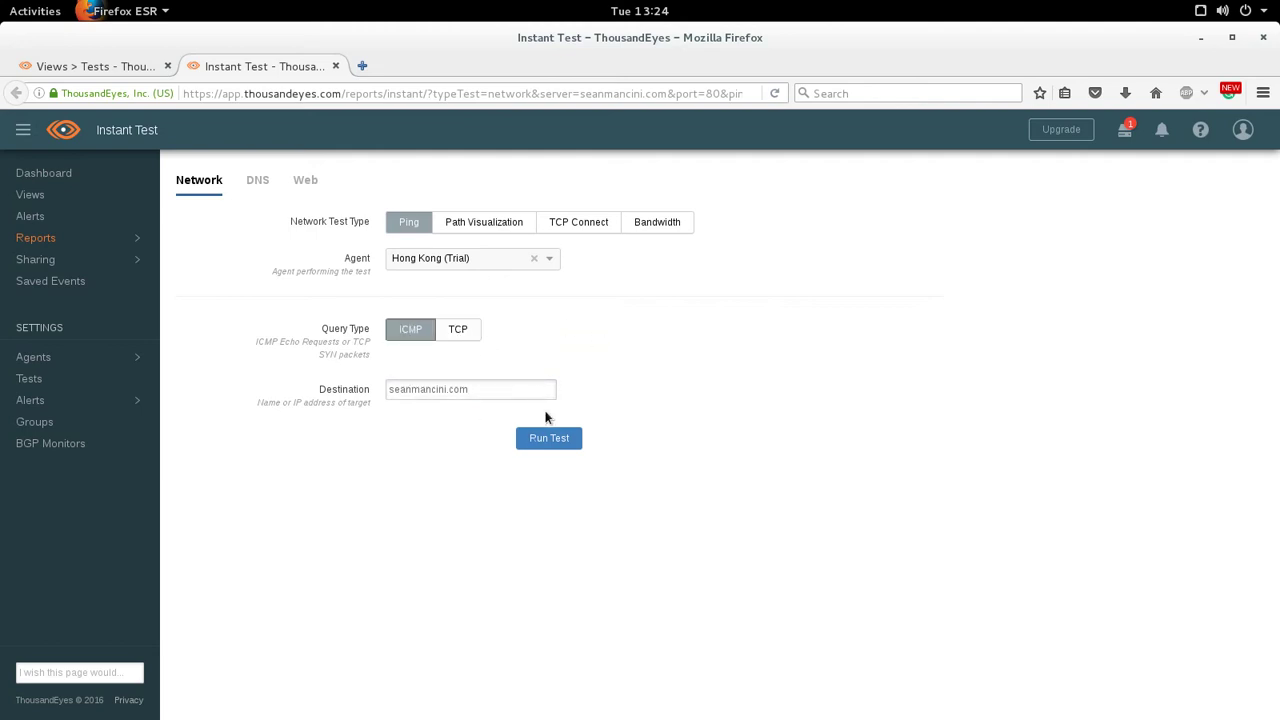
{"action": "left_click", "coordinate": [555, 441]}
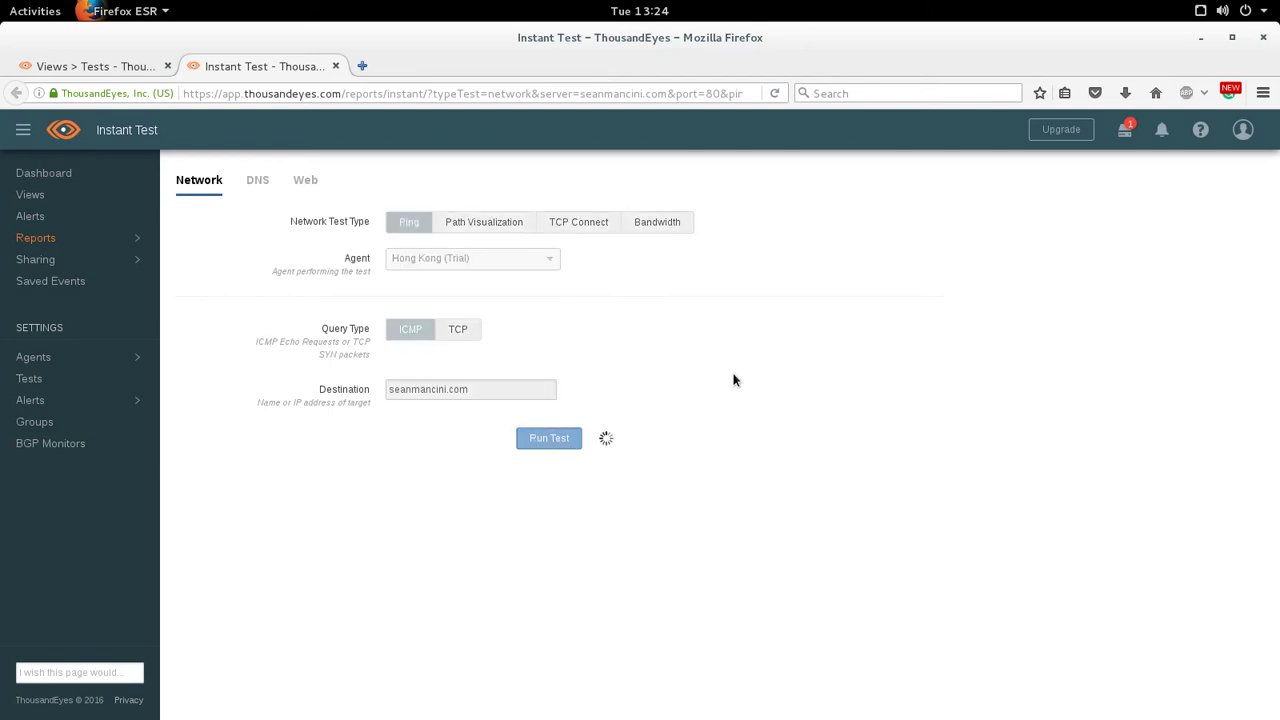
{"action": "scroll", "coordinate": [552, 415], "scroll_direction": "down", "scroll_amount": 10}
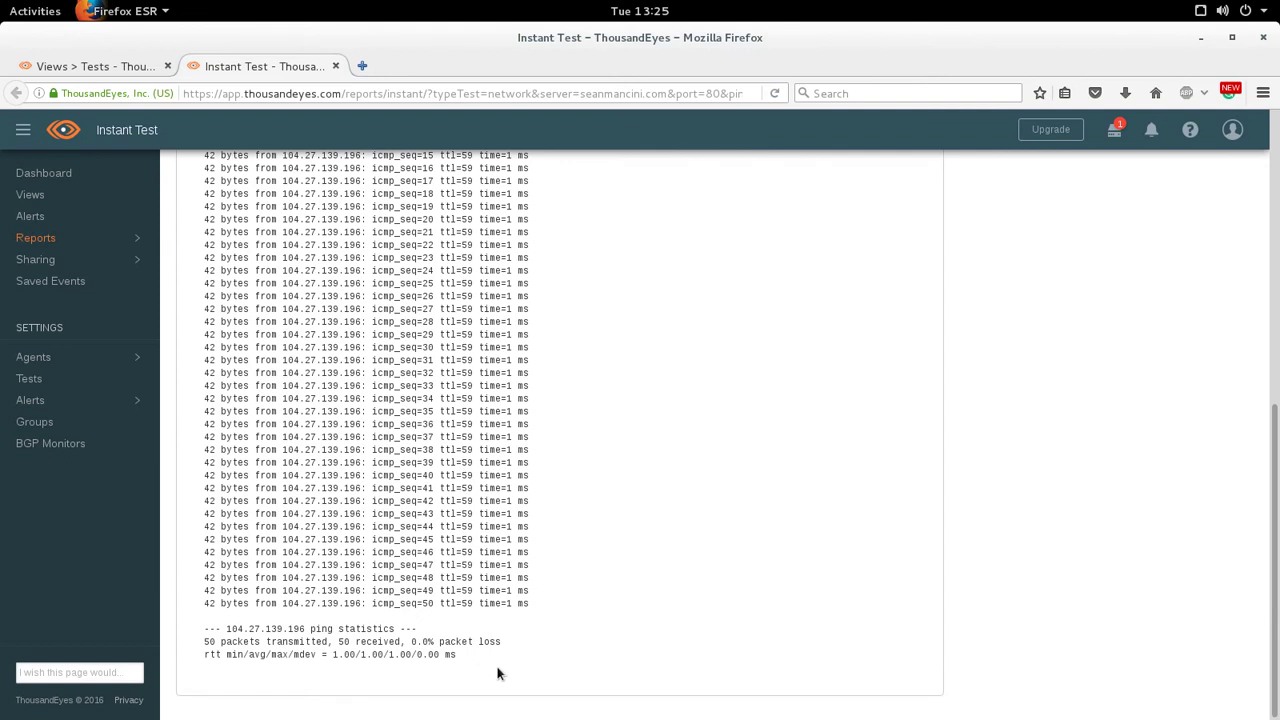
{"action": "scroll", "coordinate": [539, 432], "scroll_direction": "up", "scroll_amount": 5}
{"action": "scroll", "coordinate": [539, 429], "scroll_direction": "up", "scroll_amount": 1}
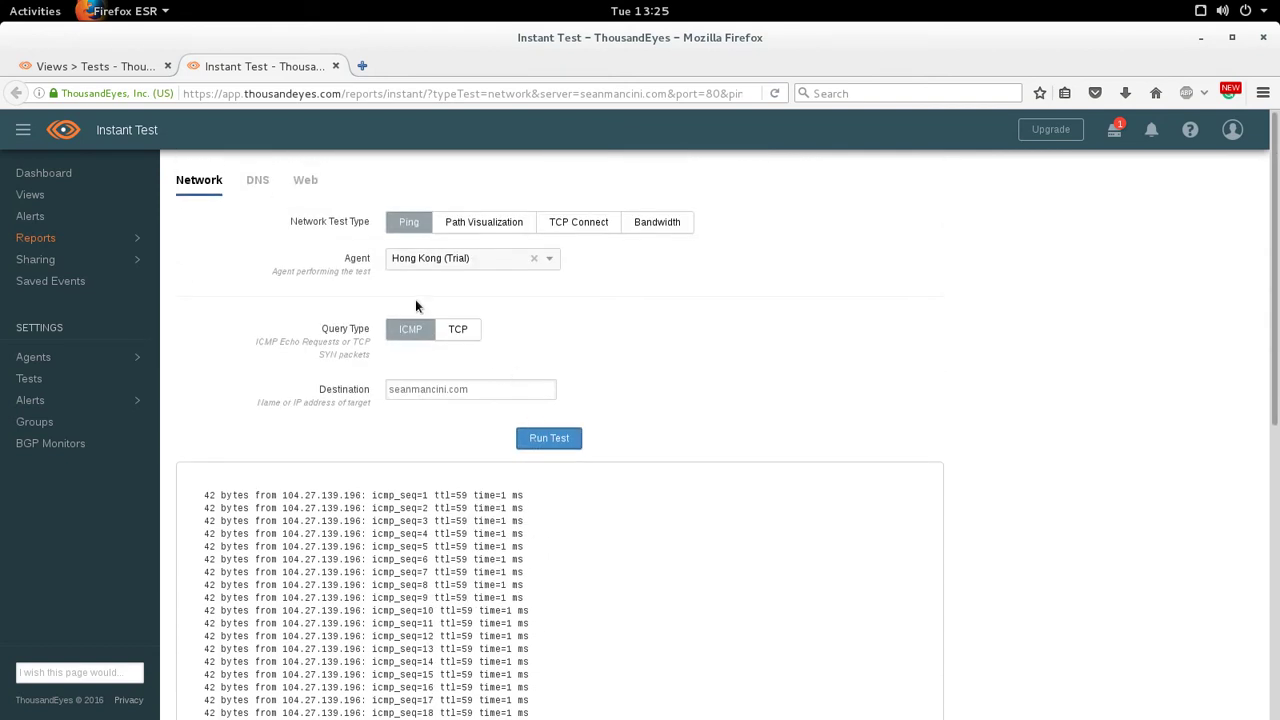
- Rerun the ping from Tokyo, Japan (Trial), getting 0.0% loss and an 11.86 ms average
{"action": "left_click", "coordinate": [484, 262]}
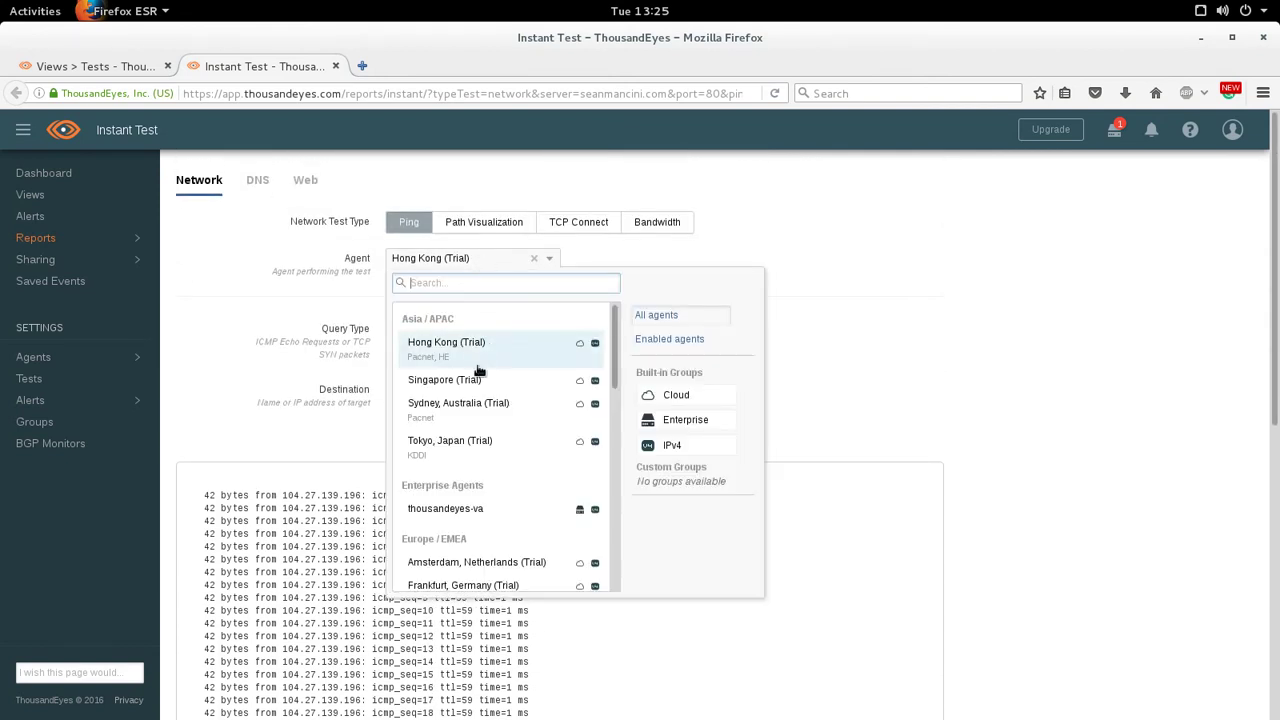
{"action": "scroll", "coordinate": [486, 415], "scroll_direction": "down", "scroll_amount": 1}
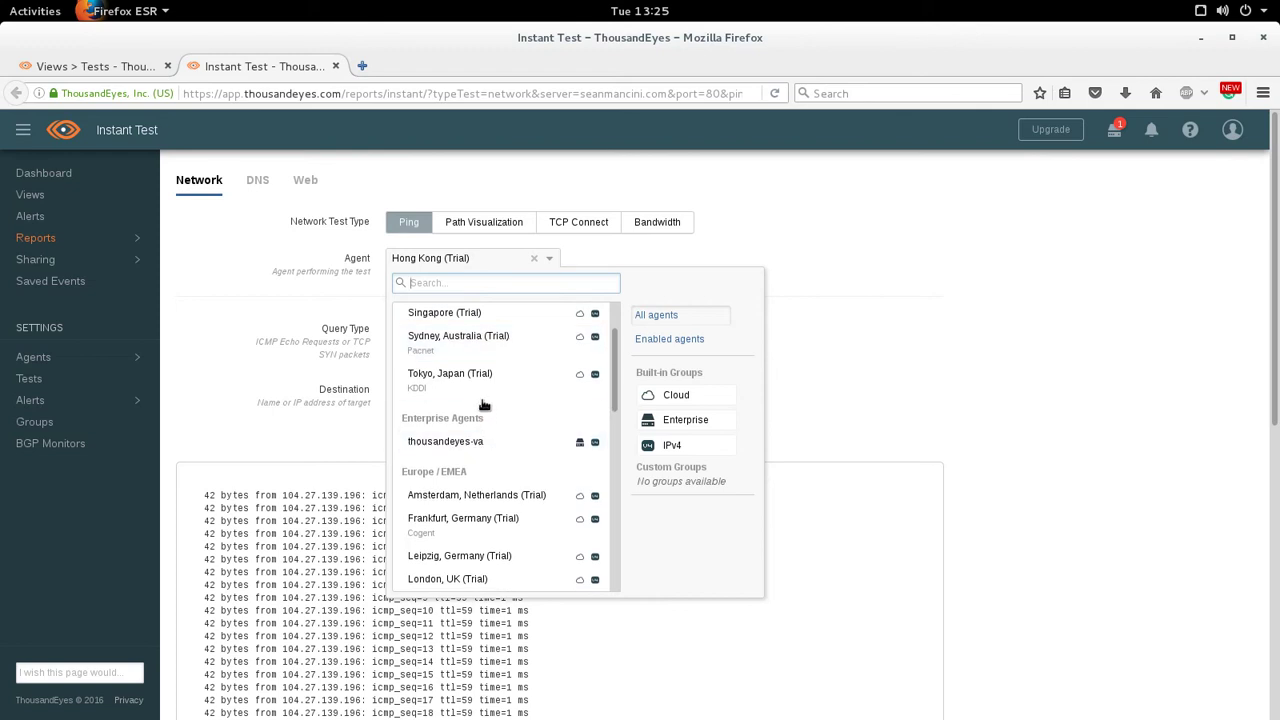
{"action": "left_click", "coordinate": [484, 390]}
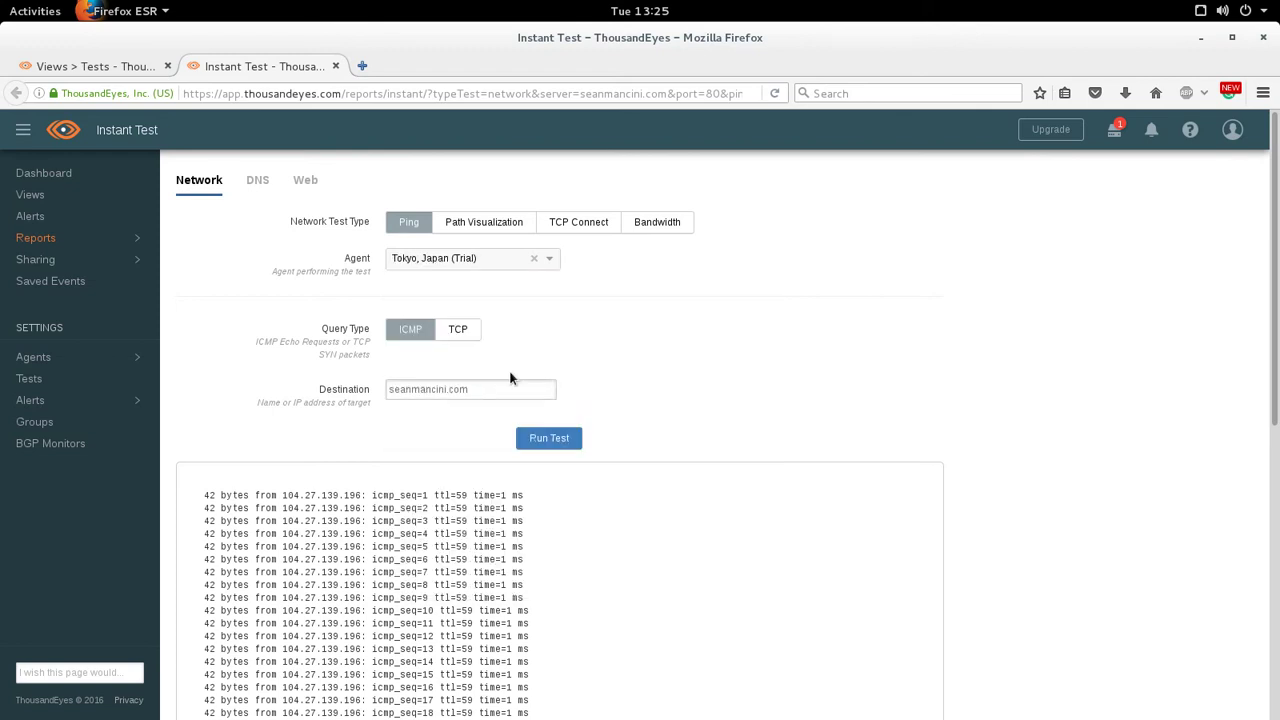
{"action": "left_click", "coordinate": [561, 445]}
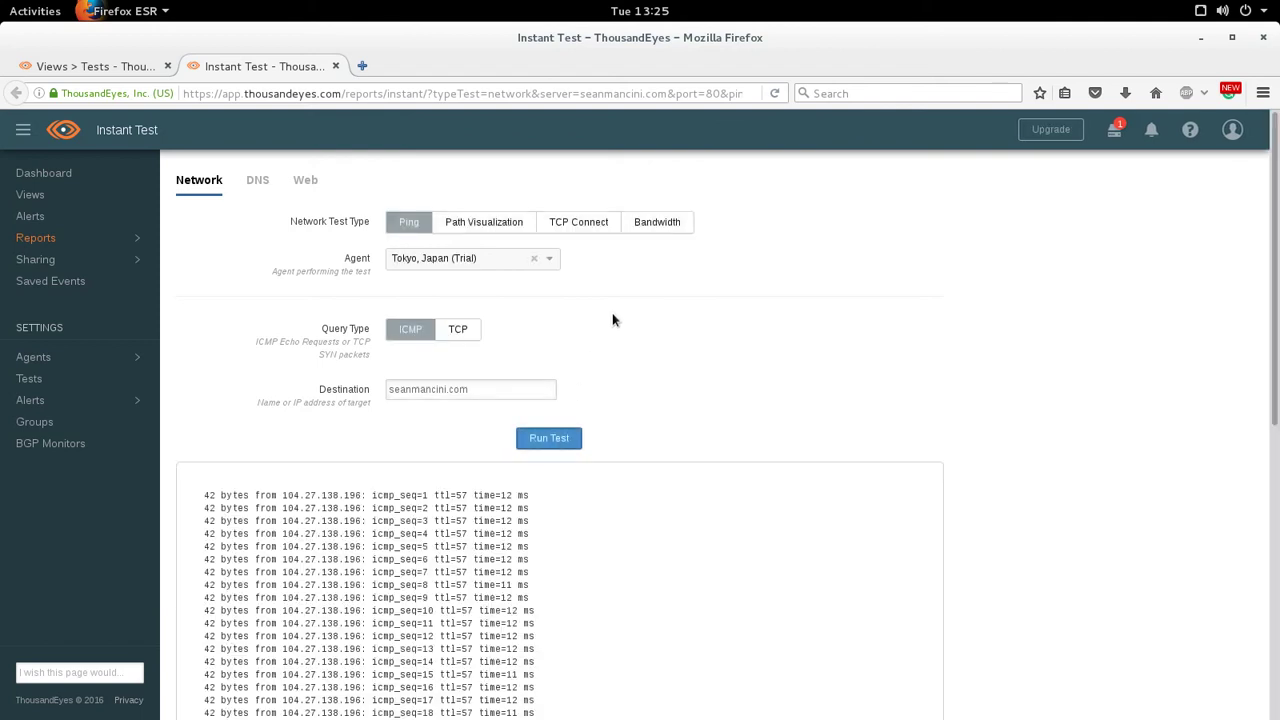
{"action": "scroll", "coordinate": [614, 386], "scroll_direction": "down", "scroll_amount": 5}
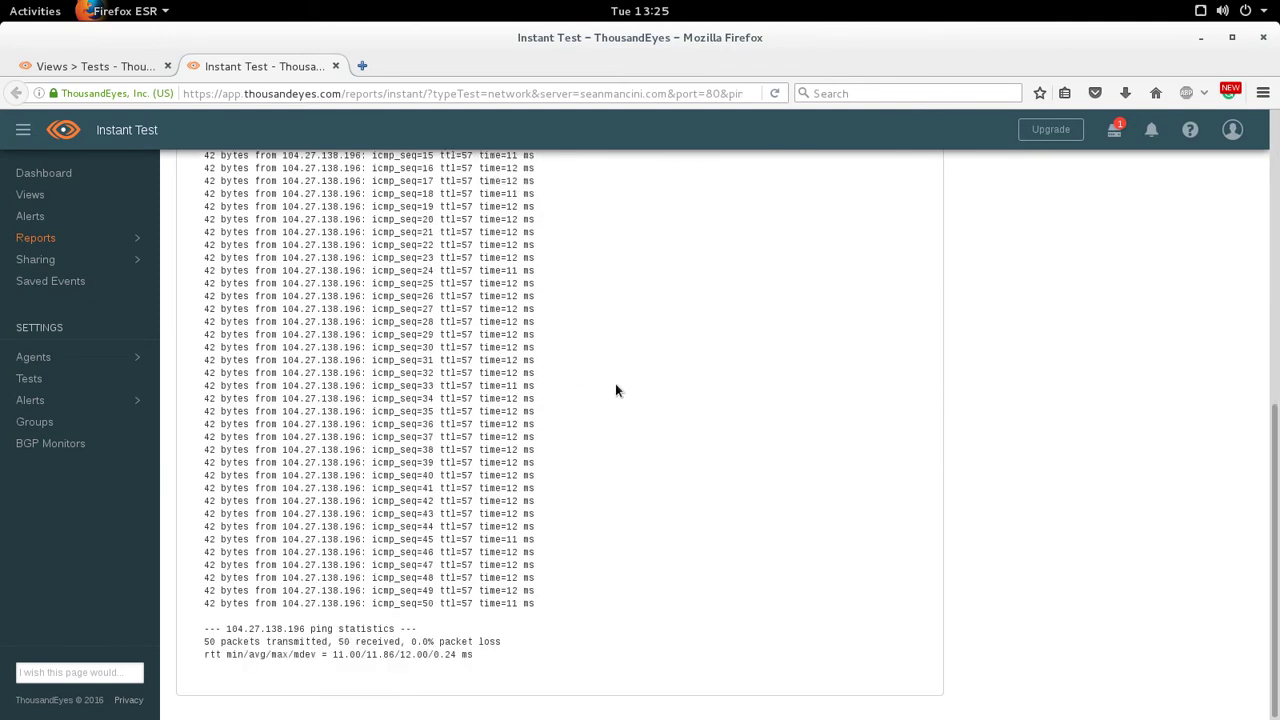
{"action": "scroll", "coordinate": [615, 383], "scroll_direction": "up", "scroll_amount": 10}
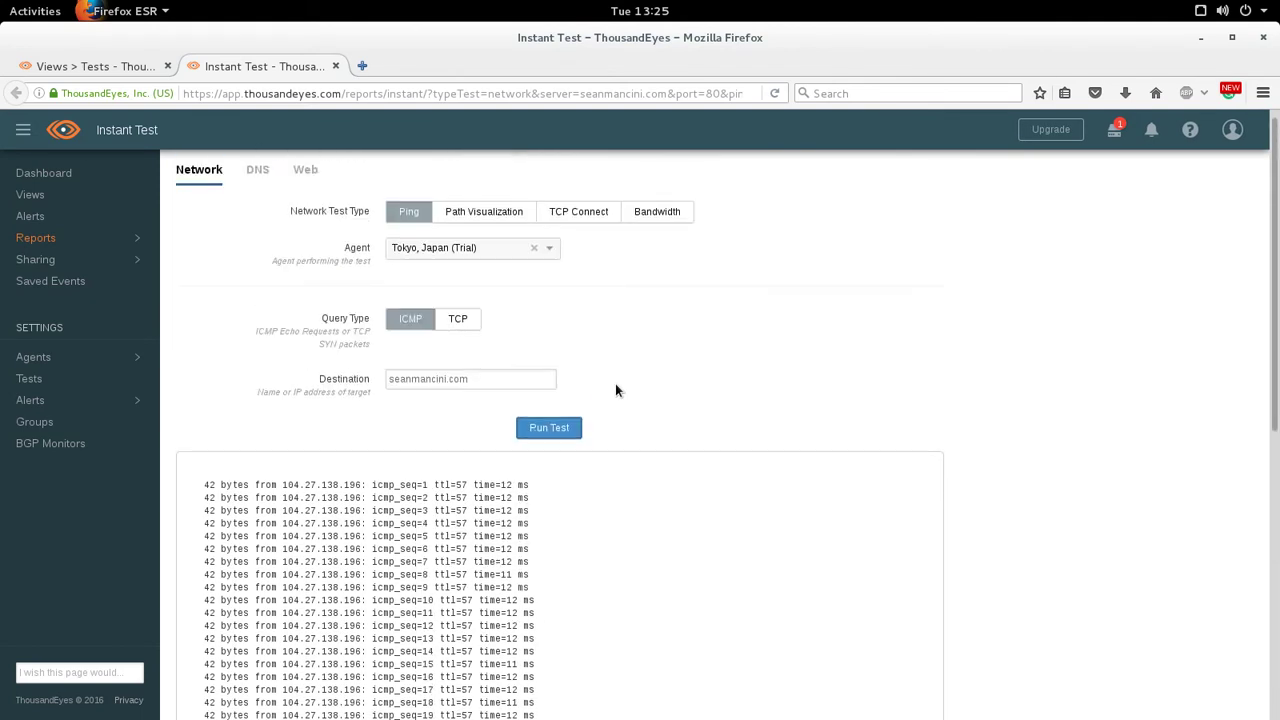
- Switch the instant test to Path Visualization and run it from Tokyo to seanmancini.com
{"action": "left_click", "coordinate": [484, 228]}
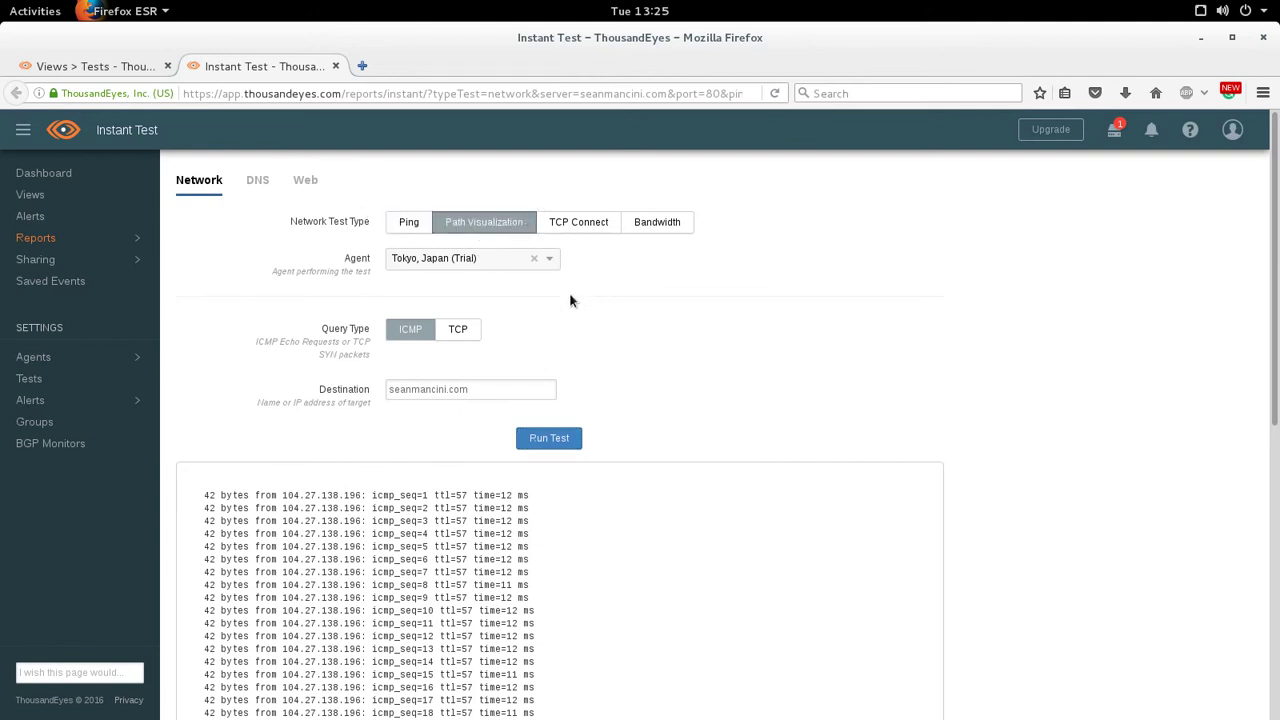
{"action": "left_click", "coordinate": [532, 432]}
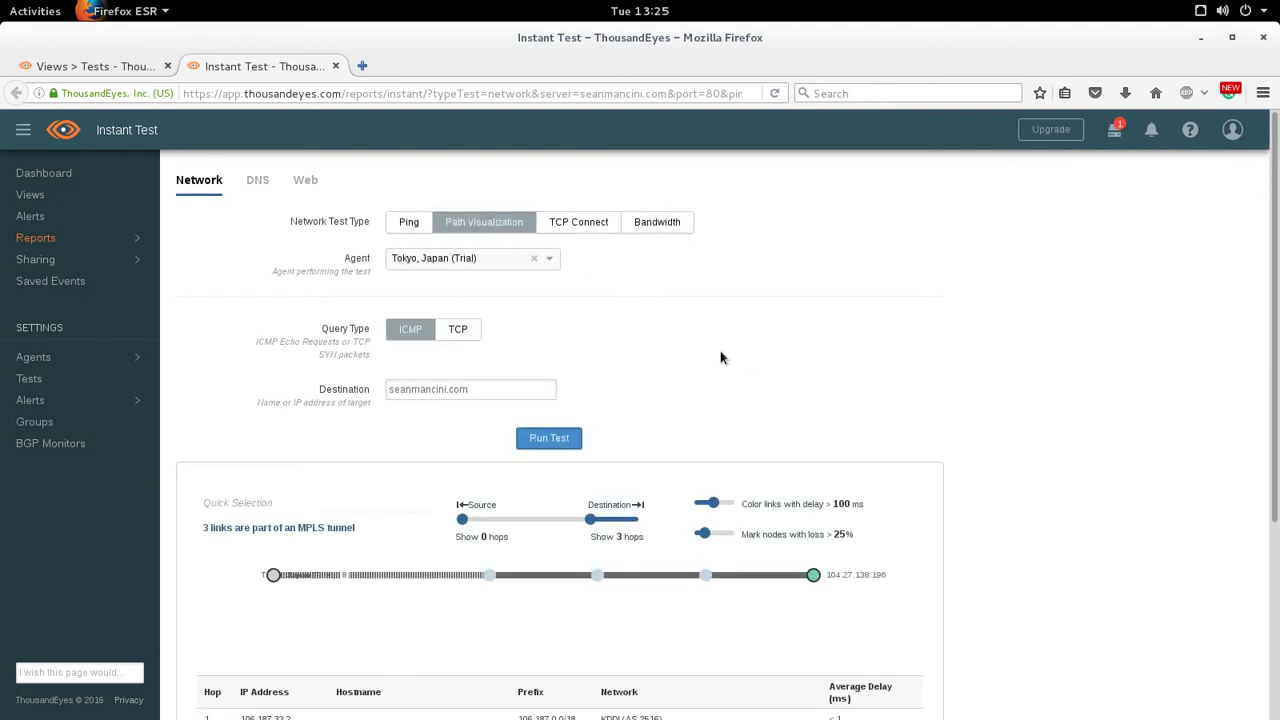
{"action": "scroll", "coordinate": [720, 350], "scroll_direction": "down", "scroll_amount": 5}
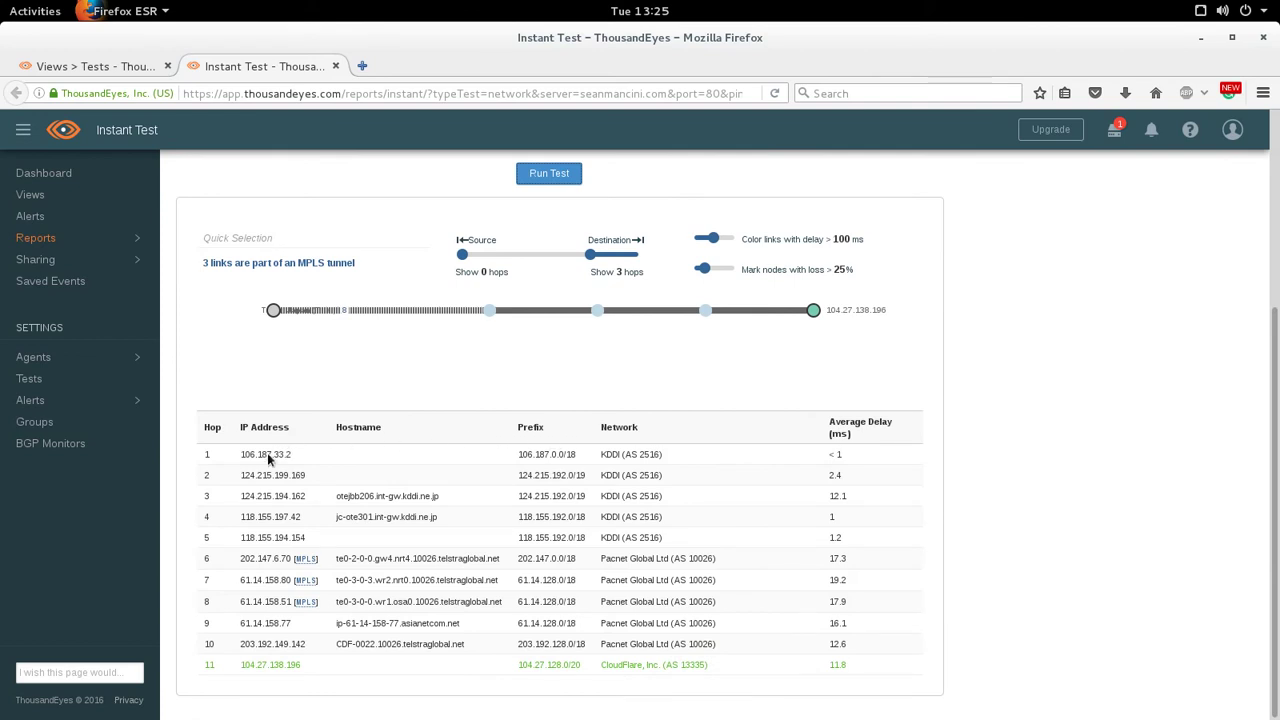
- Highlight the first hop and the final CloudFlare hop (104.27.138.196) in the hop table
{"action": "left_click_drag", "start_coordinate": [239, 455], "coordinate": [757, 457]}
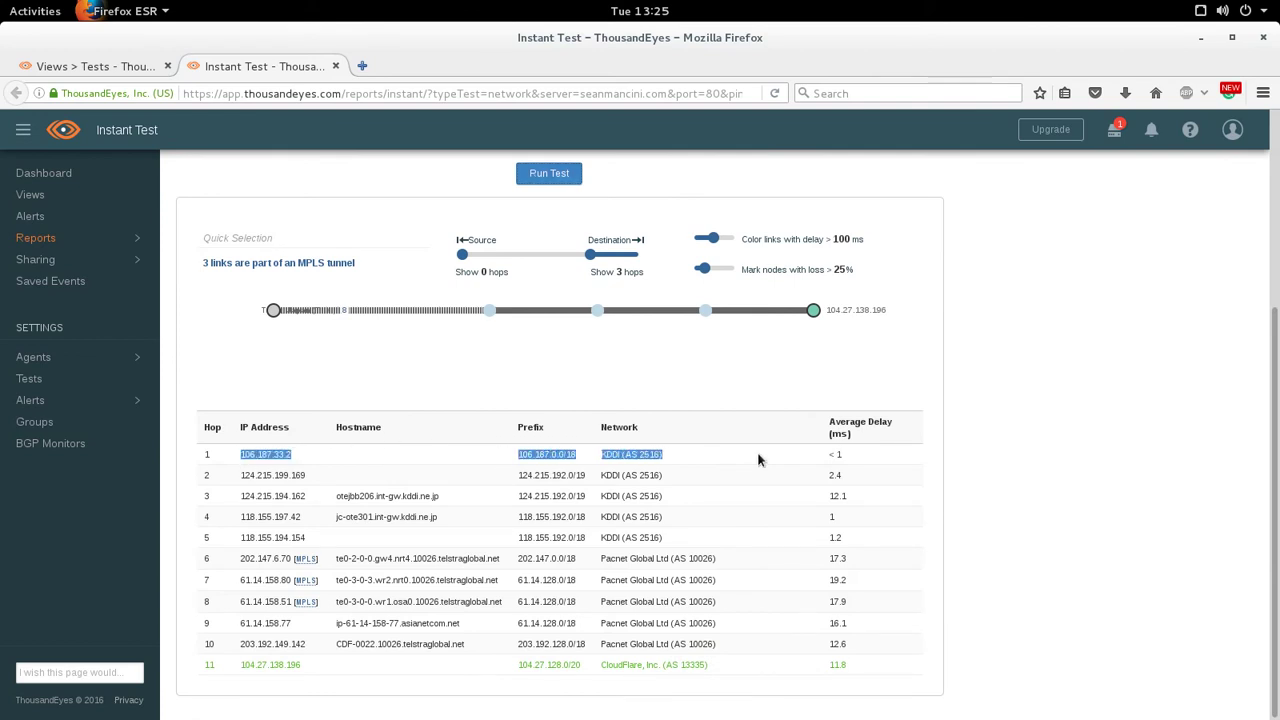
{"action": "scroll", "coordinate": [790, 440], "scroll_direction": "up", "scroll_amount": 4}
{"action": "scroll", "coordinate": [707, 388], "scroll_direction": "up", "scroll_amount": 2}
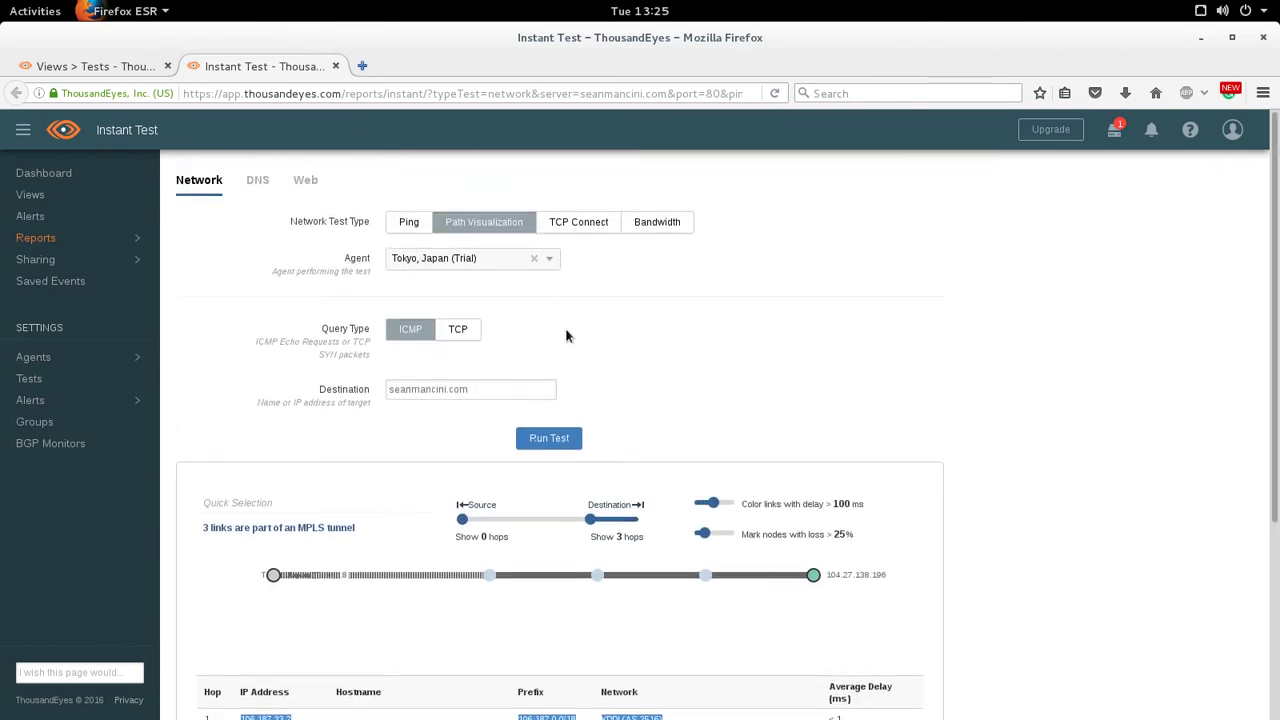
{"action": "scroll", "coordinate": [570, 370], "scroll_direction": "down", "scroll_amount": 5}
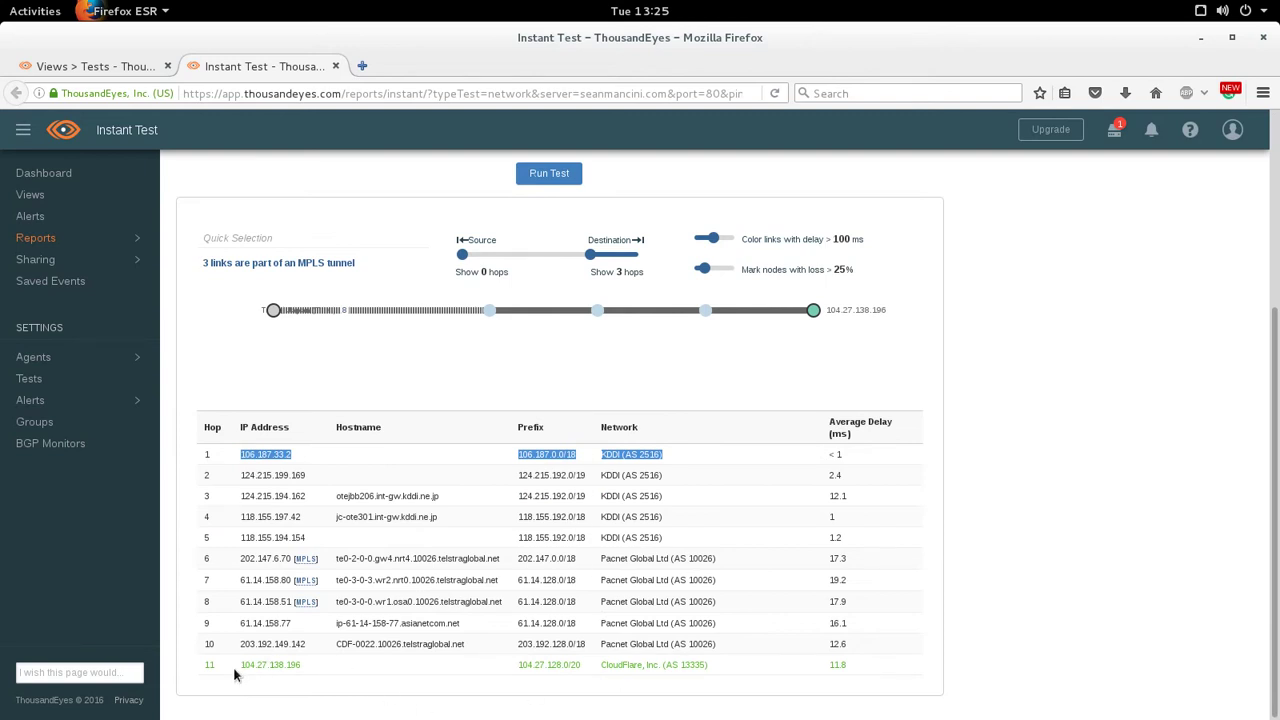
{"action": "left_click_drag", "start_coordinate": [238, 670], "coordinate": [852, 676]}
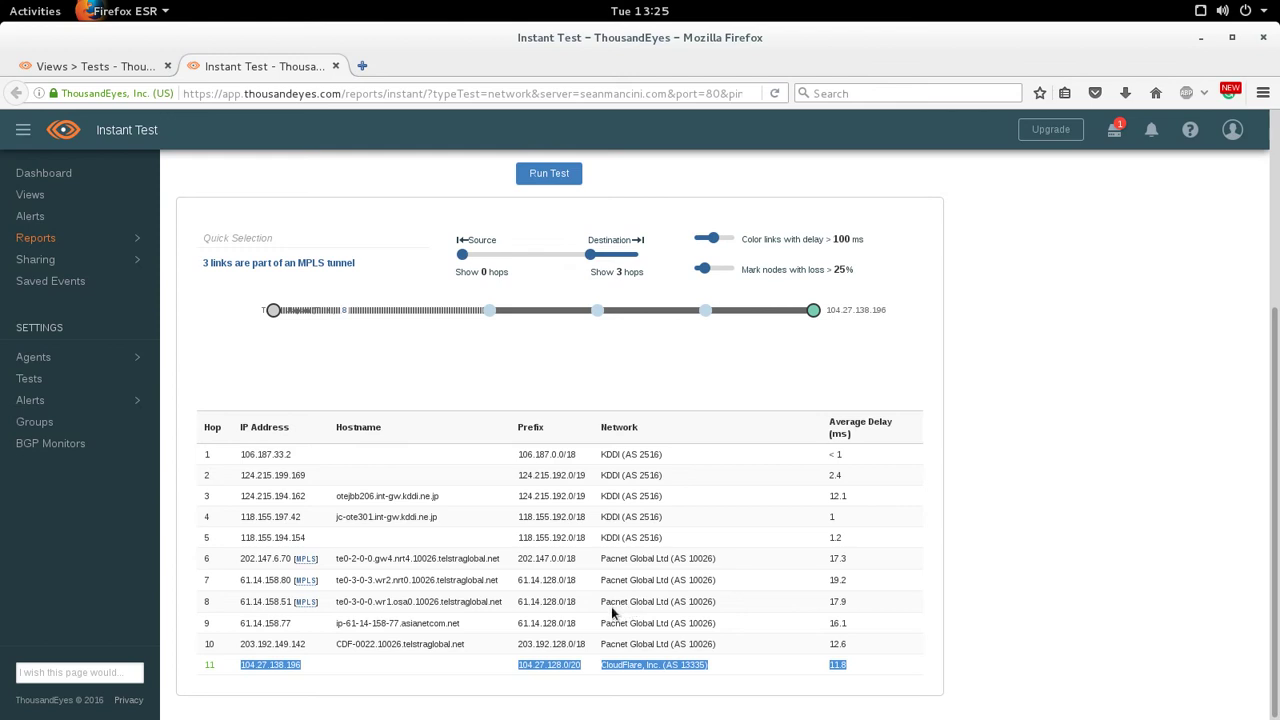
{"action": "scroll", "coordinate": [628, 532], "scroll_direction": "up", "scroll_amount": 5}
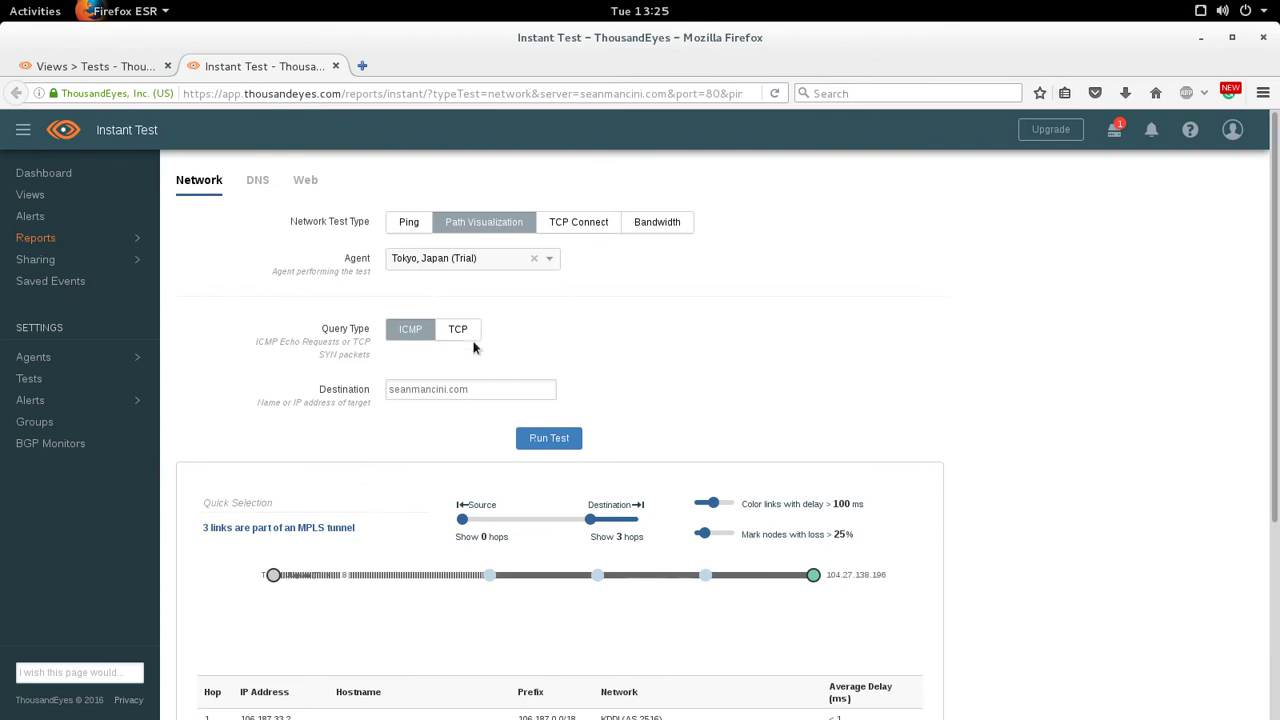
- Rerun the path visualization from the Frankfurt, Germany (Trial) agent
{"action": "left_click", "coordinate": [475, 259]}
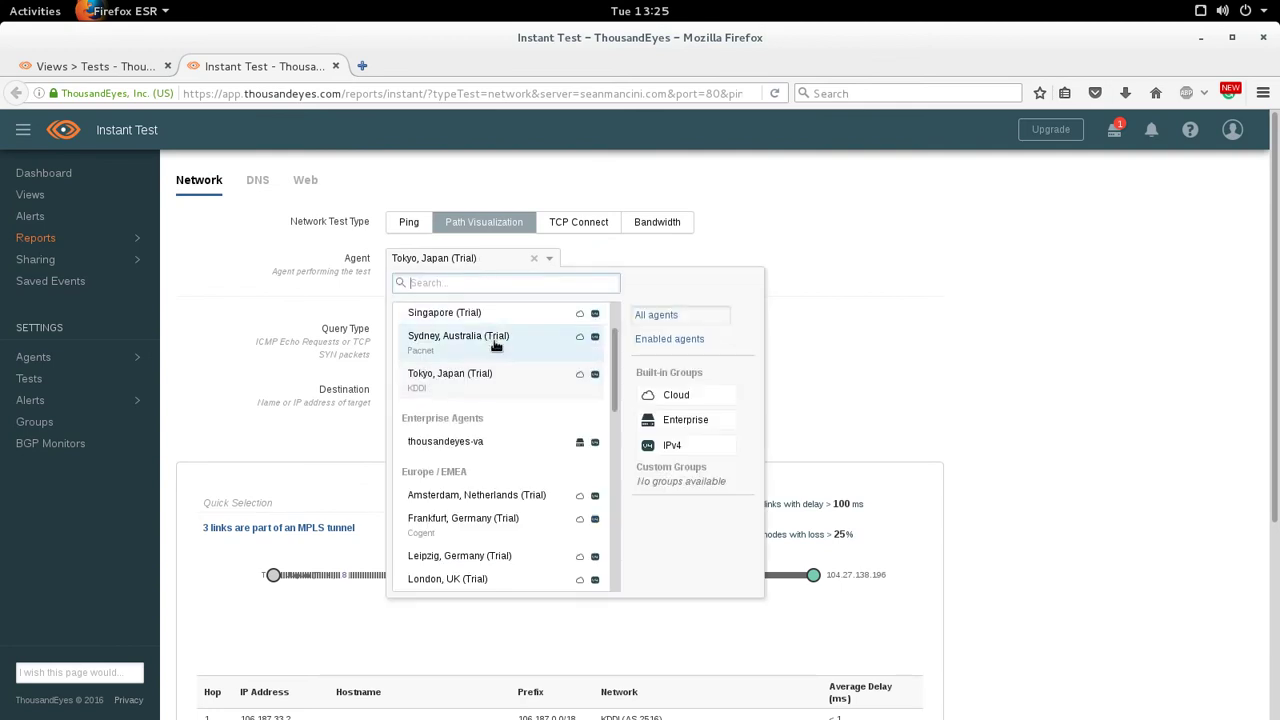
{"action": "scroll", "coordinate": [504, 365], "scroll_direction": "down", "scroll_amount": 2}
{"action": "scroll", "coordinate": [500, 400], "scroll_direction": "down", "scroll_amount": 1}
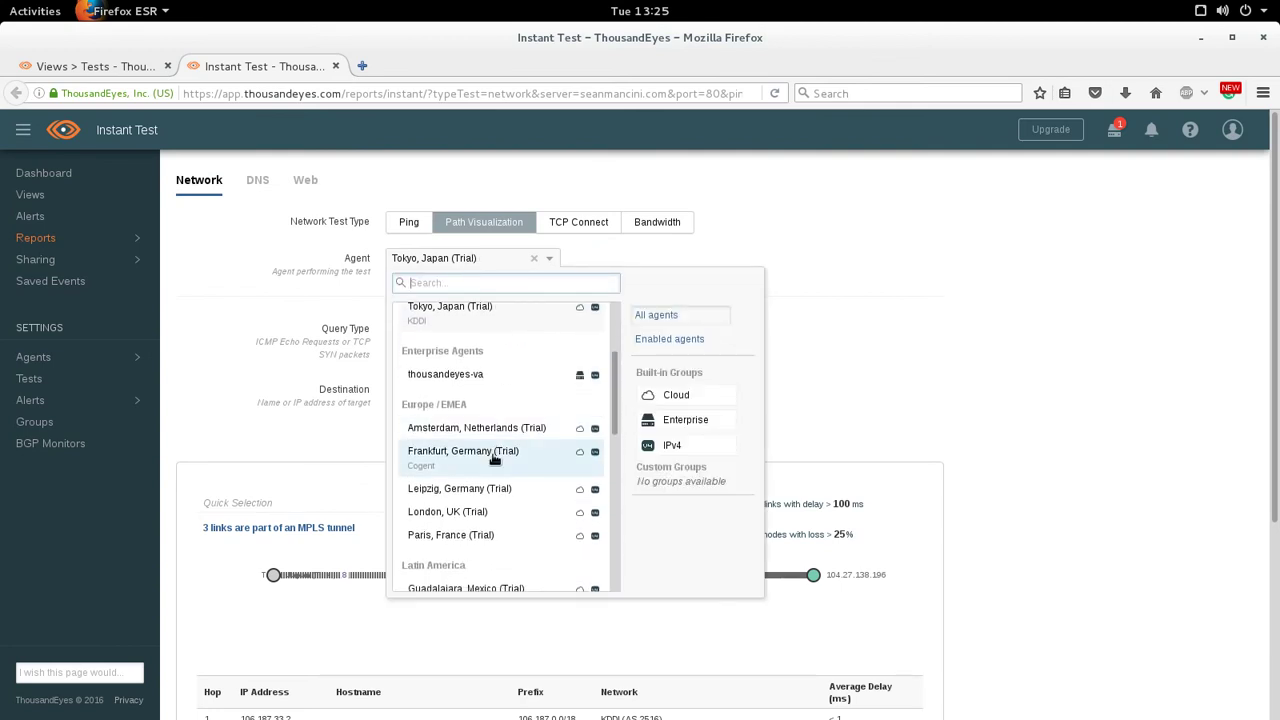
{"action": "left_click", "coordinate": [497, 453]}
{"action": "left_click", "coordinate": [552, 442]}
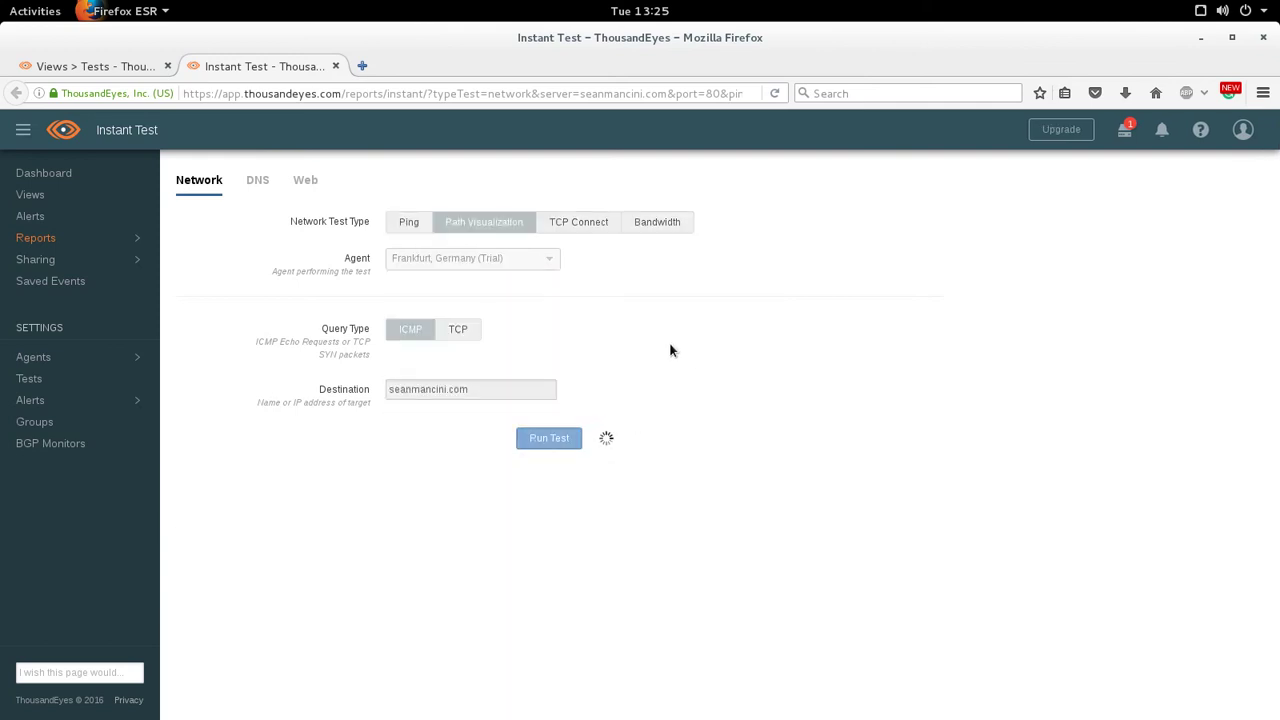
- Review the 7-hop table, highlighting the last two hops via Cogent to 104.27.139.196
{"action": "scroll", "coordinate": [670, 351], "scroll_direction": "down", "scroll_amount": 3}
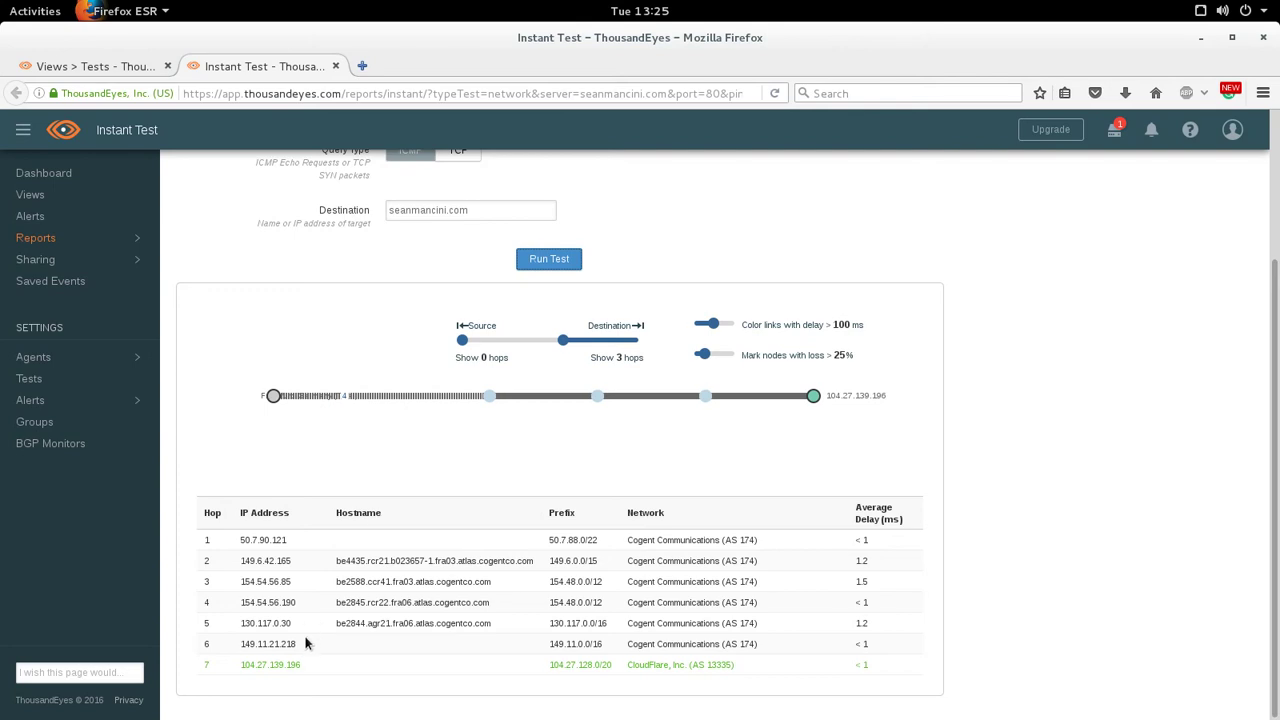
{"action": "left_click_drag", "start_coordinate": [301, 665], "coordinate": [213, 657]}
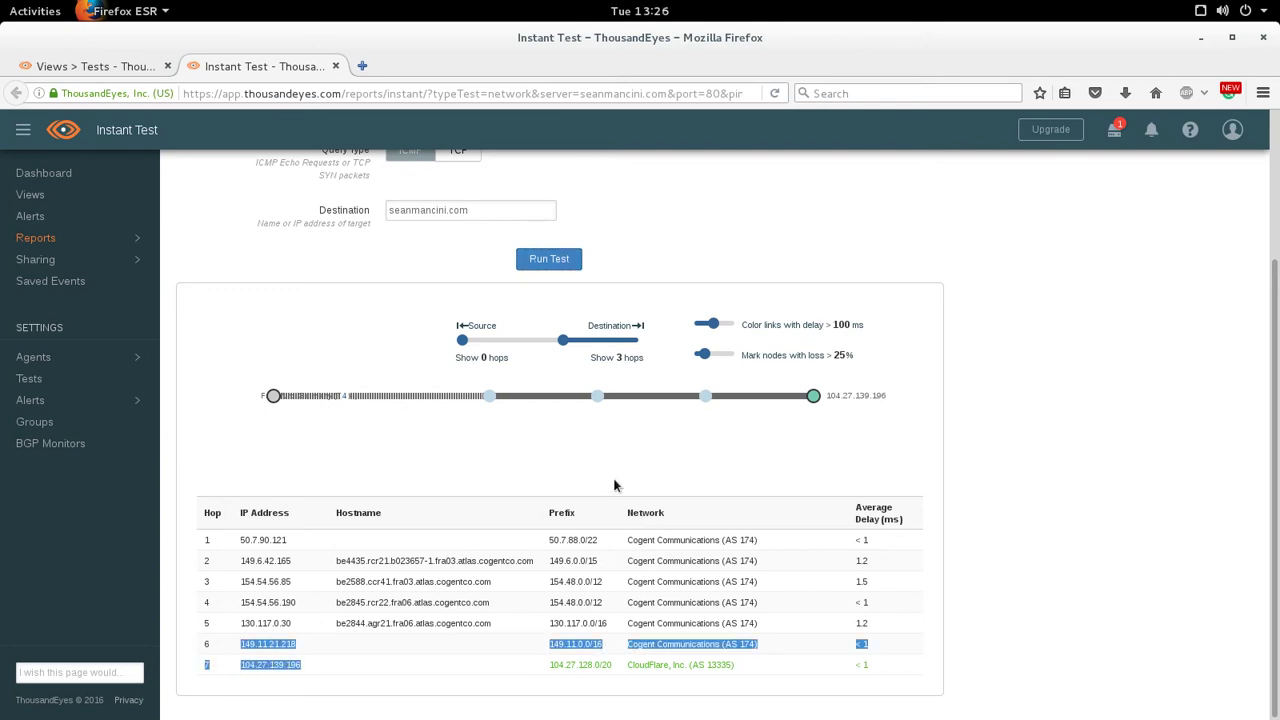
{"action": "left_click", "coordinate": [1035, 443]}
{"action": "scroll", "coordinate": [976, 454], "scroll_direction": "up", "scroll_amount": 3}
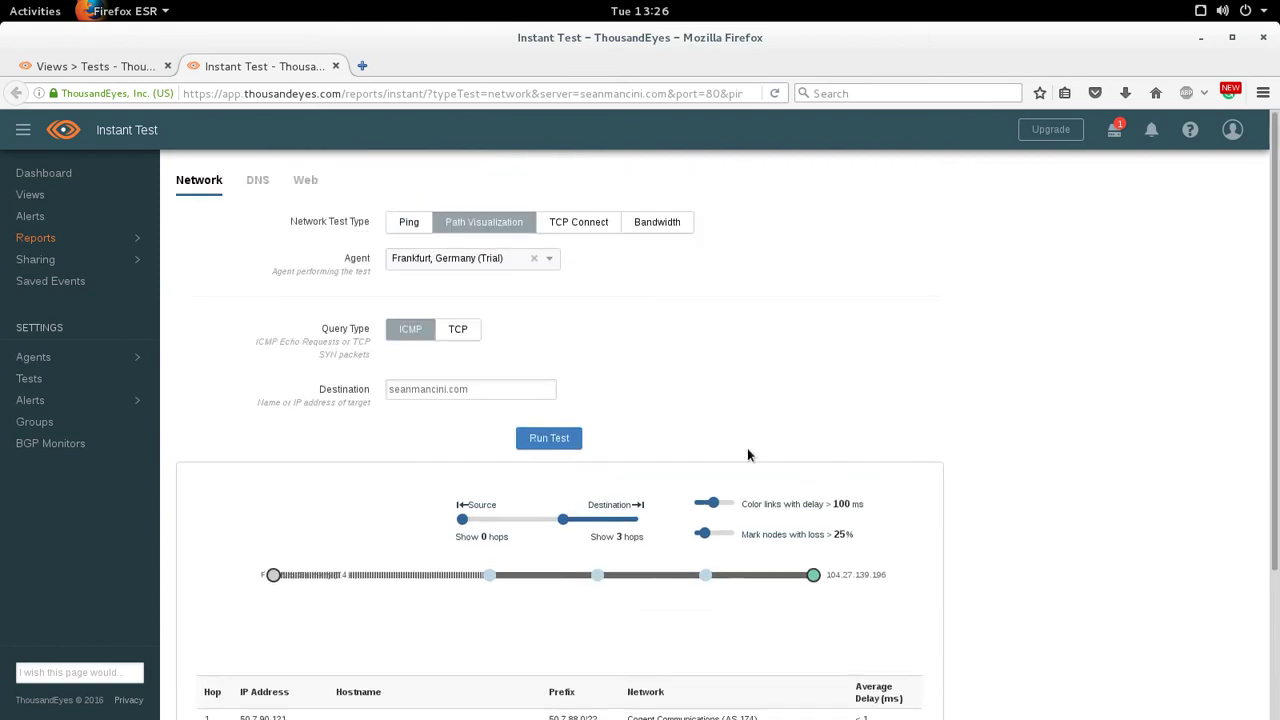
- Run a TCP Bandwidth test from Frankfurt to seanmancini.com:80, measuring 981.08 Mbps available
{"action": "left_click", "coordinate": [657, 222]}
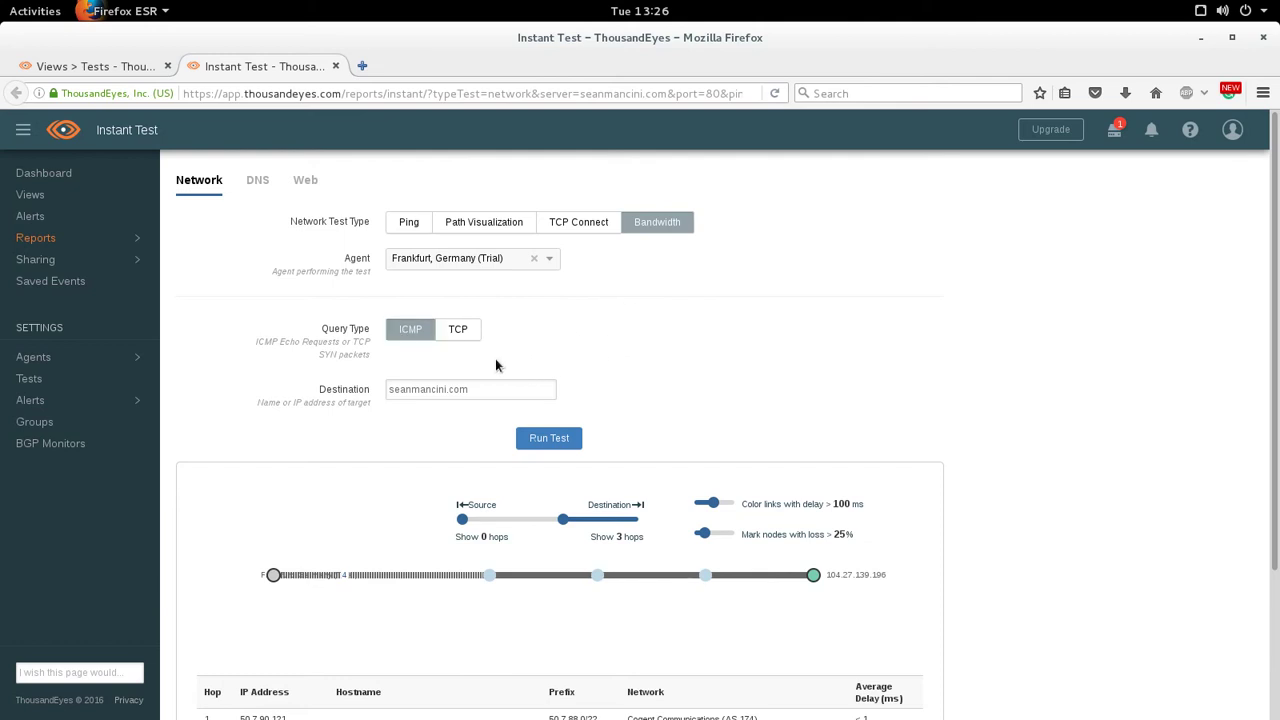
{"action": "left_click", "coordinate": [457, 331]}
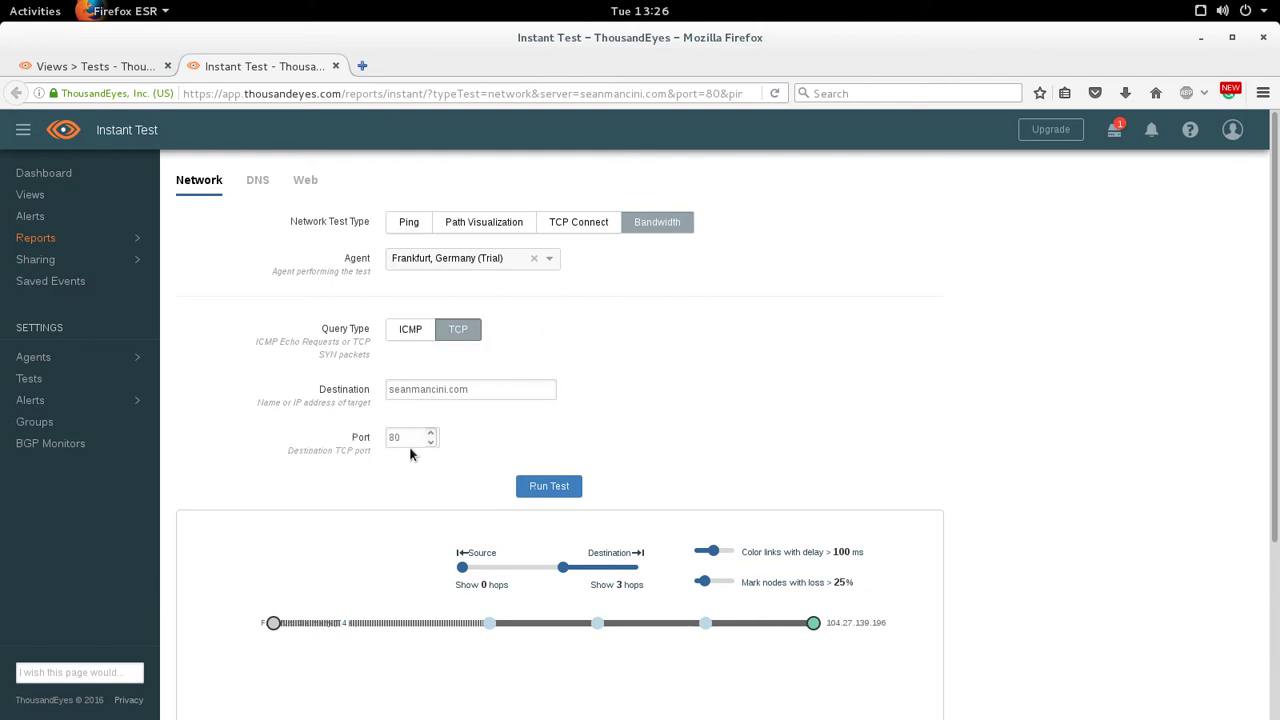
{"action": "left_click", "coordinate": [525, 486]}
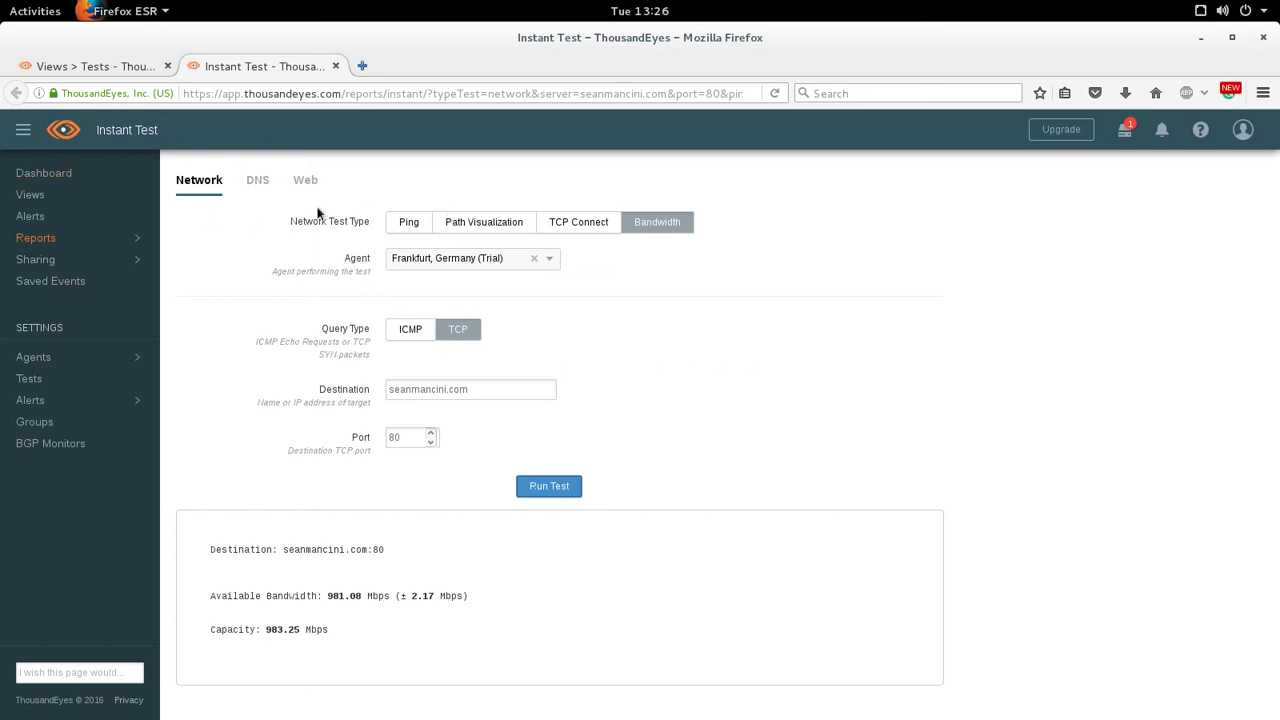
- Glance at the DNS instant tests, return to Network tests, then open Settings > Enterprise Agents
{"action": "left_click", "coordinate": [257, 179]}
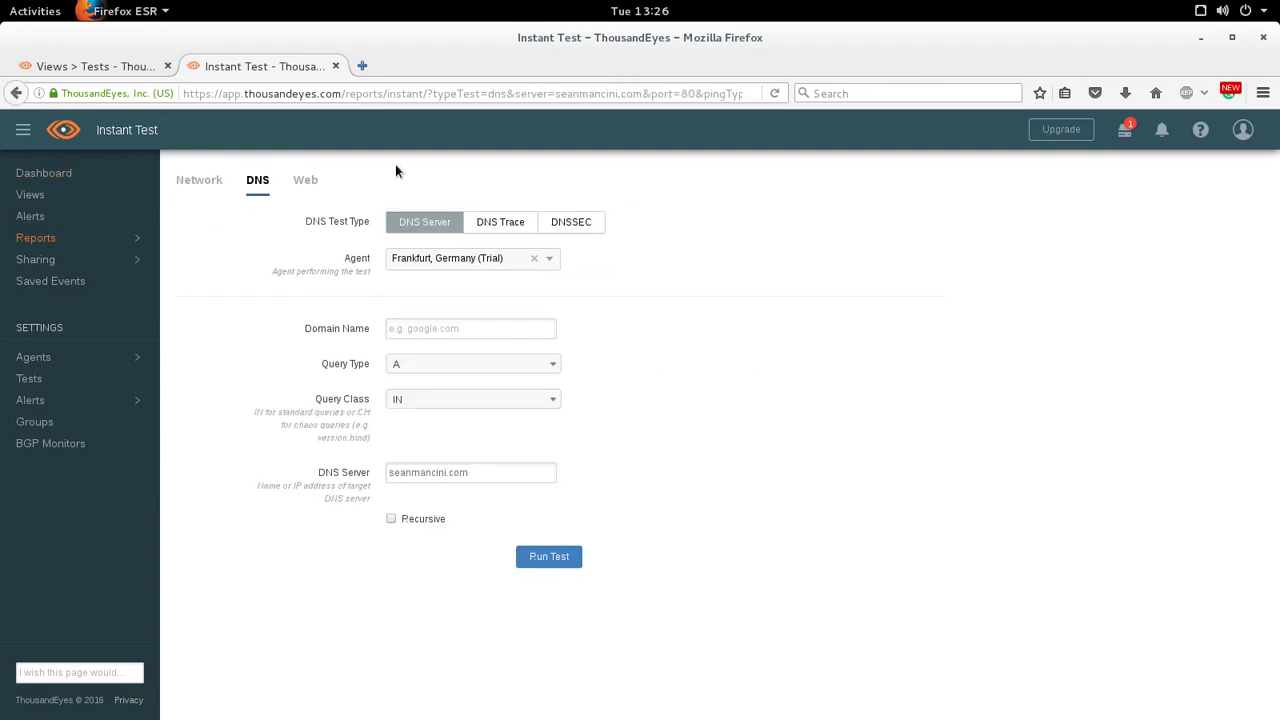
{"action": "left_click", "coordinate": [224, 179]}
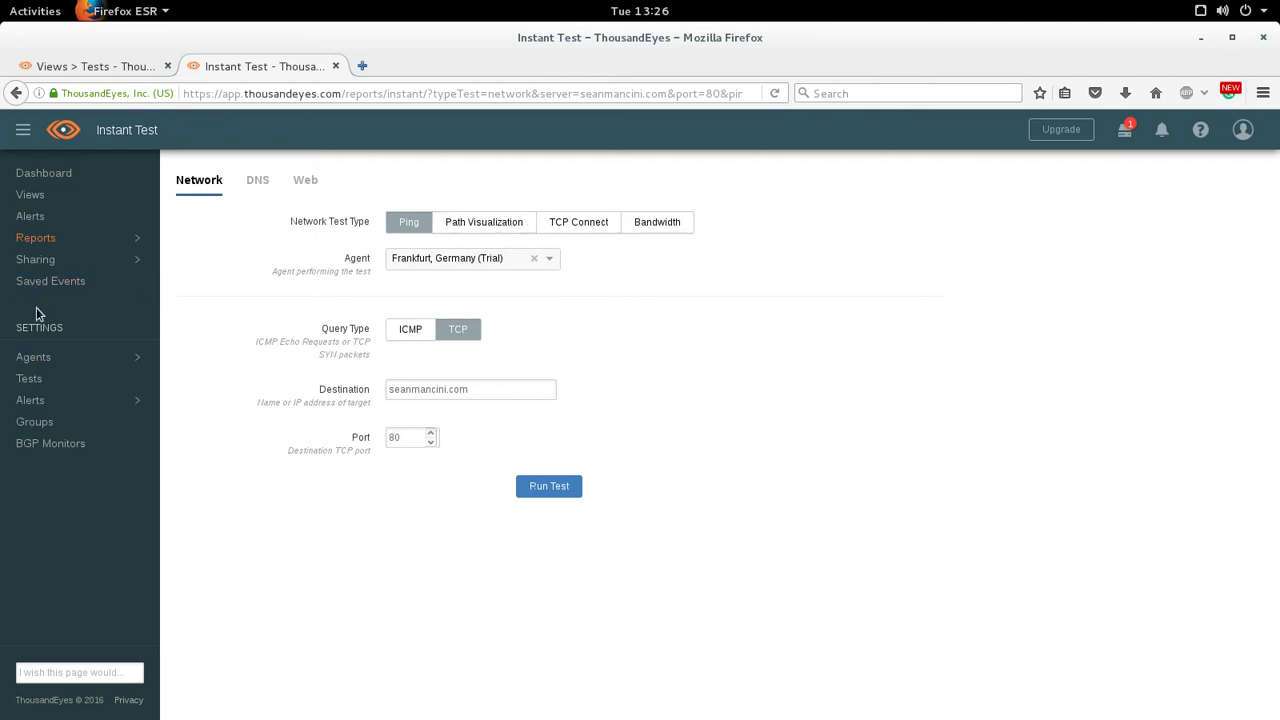
{"action": "mouse_move", "coordinate": [43, 353]}
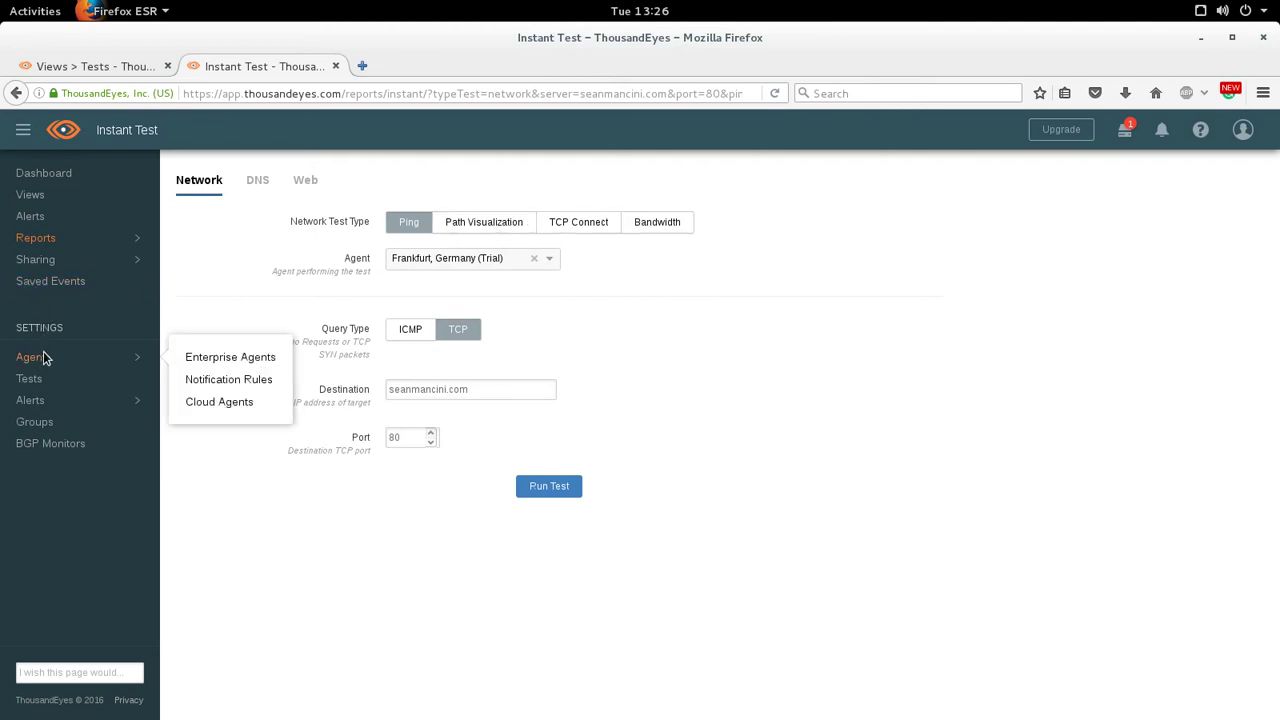
{"action": "left_click", "coordinate": [262, 358]}
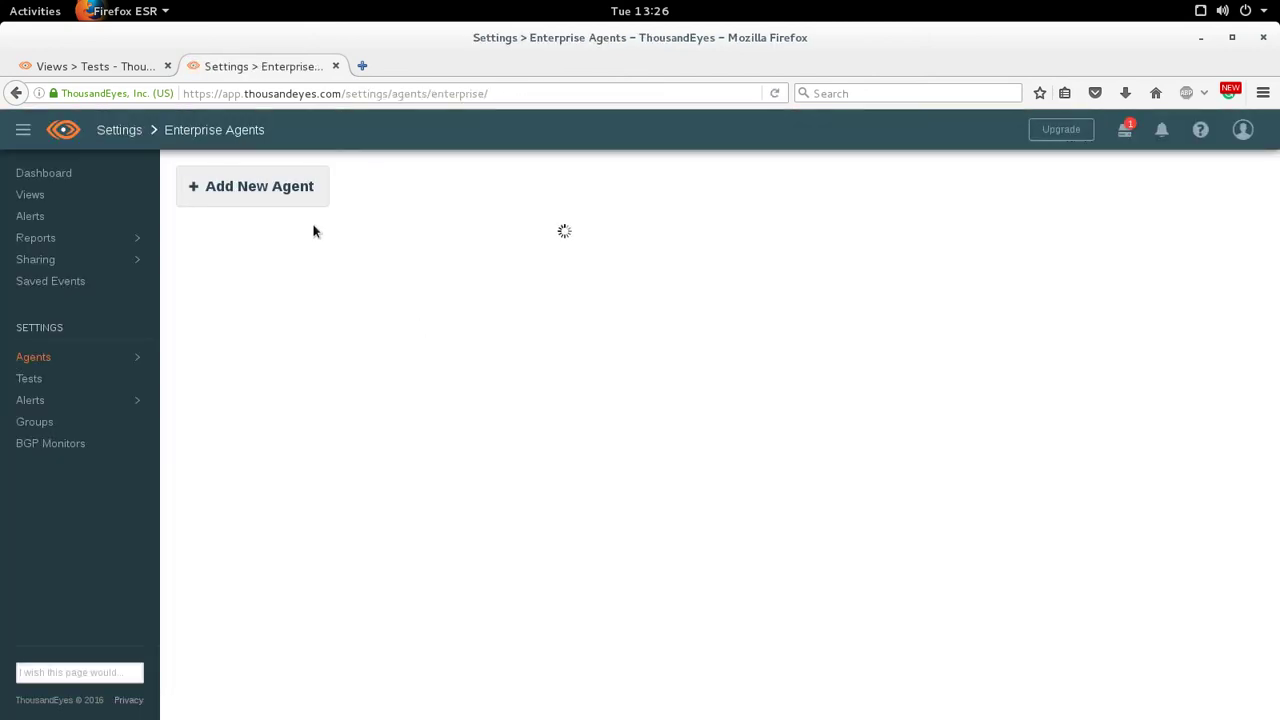
{"action": "mouse_move", "coordinate": [5, 5]}
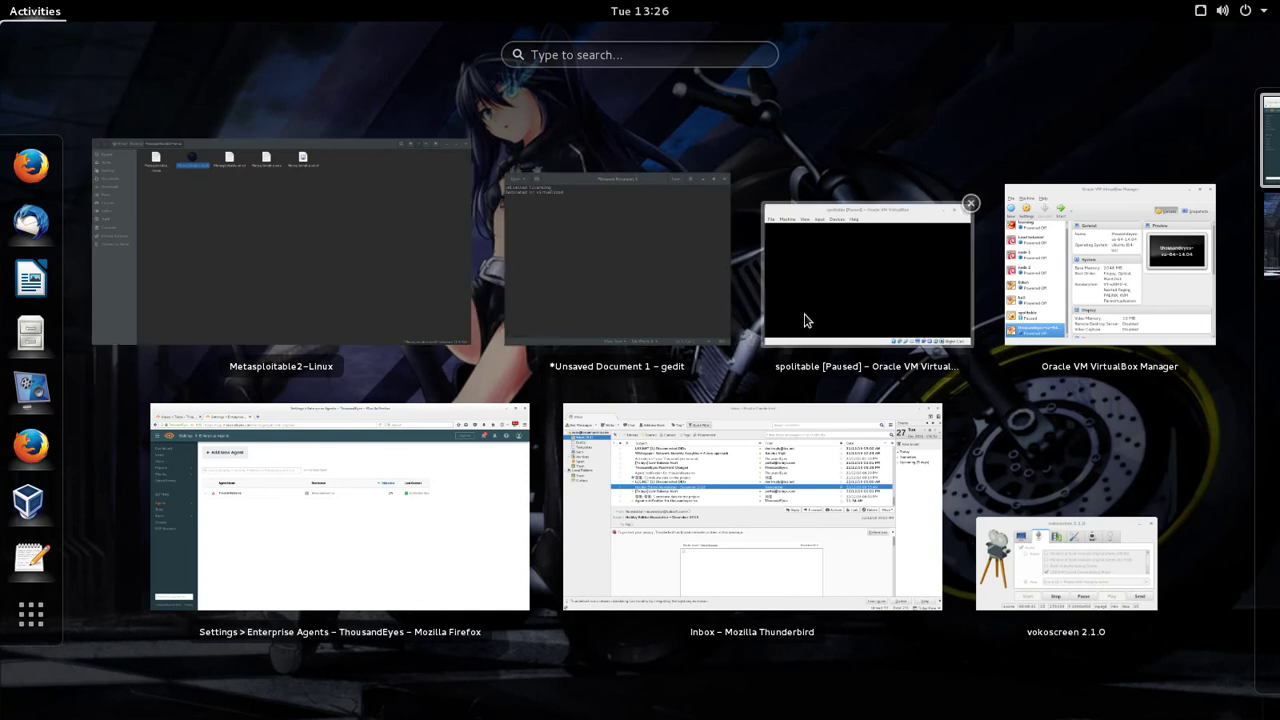
- Start the thousandeyes-va VM, dismiss its keyboard and mouse notices, and park its window at right
{"action": "left_click", "coordinate": [1118, 282]}
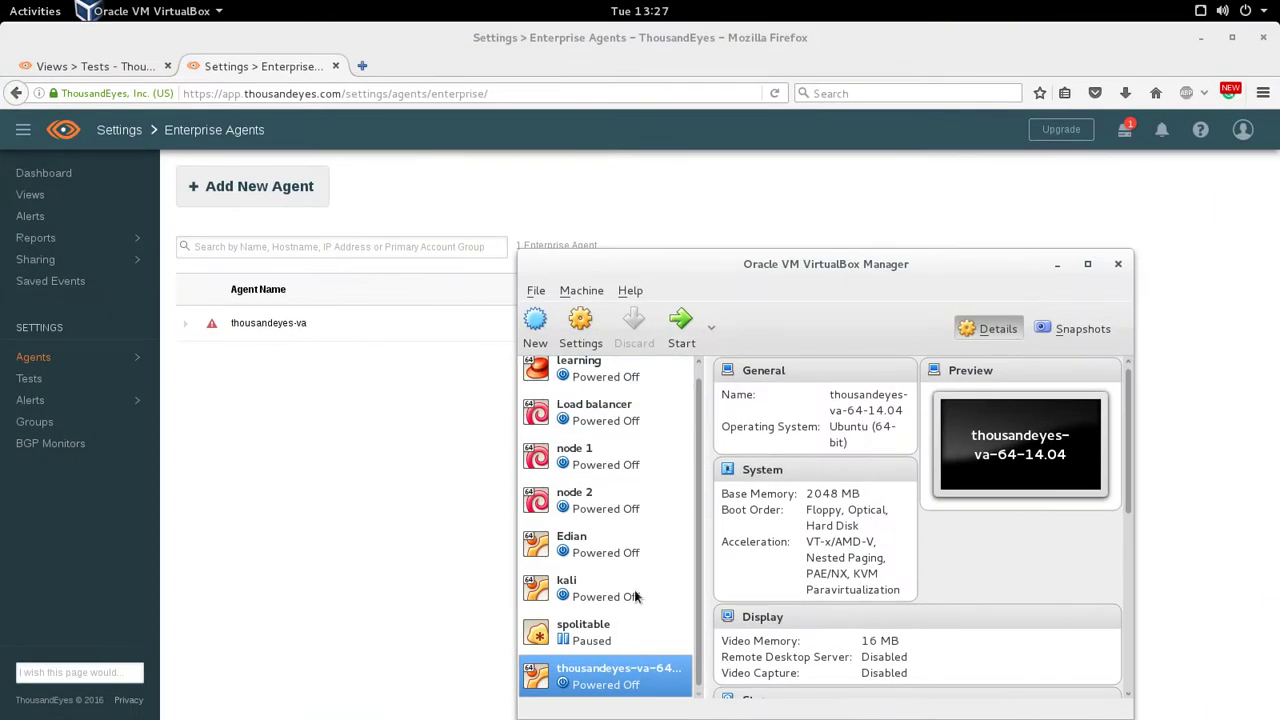
{"action": "double_click", "coordinate": [625, 676]}
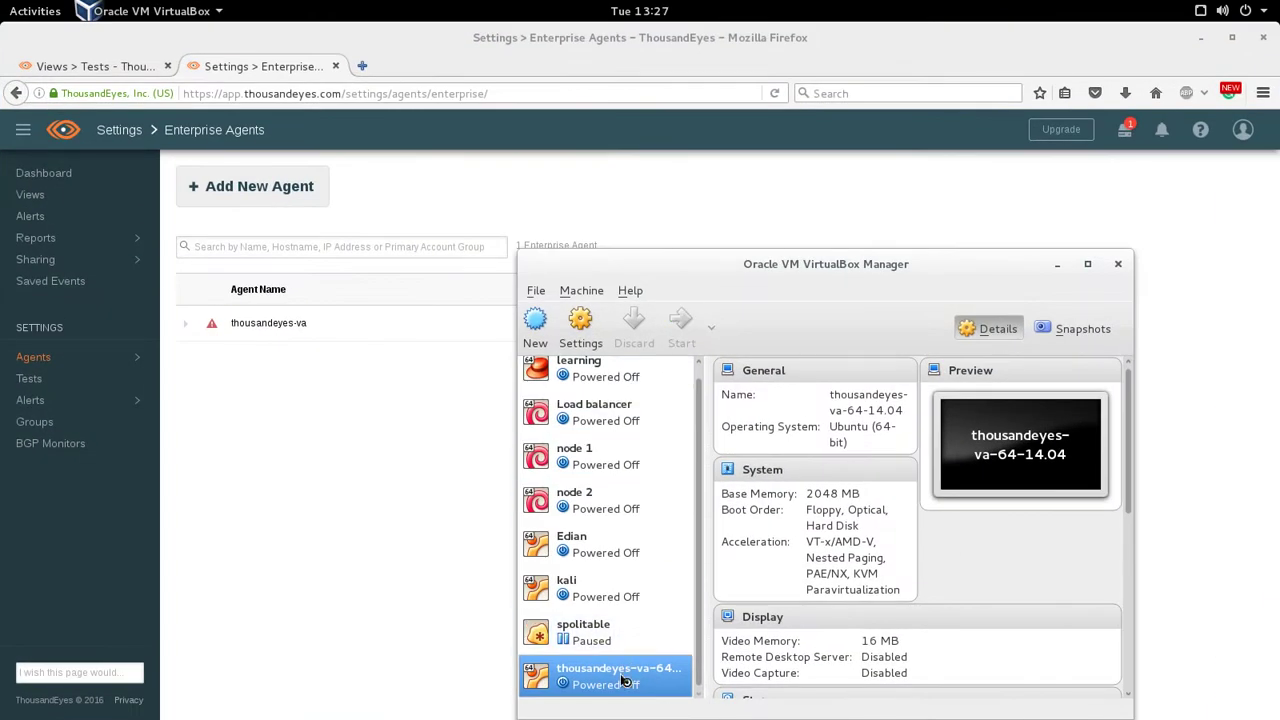
{"action": "left_click_drag", "start_coordinate": [956, 135], "coordinate": [714, 61]}
{"action": "left_click", "coordinate": [1058, 264]}
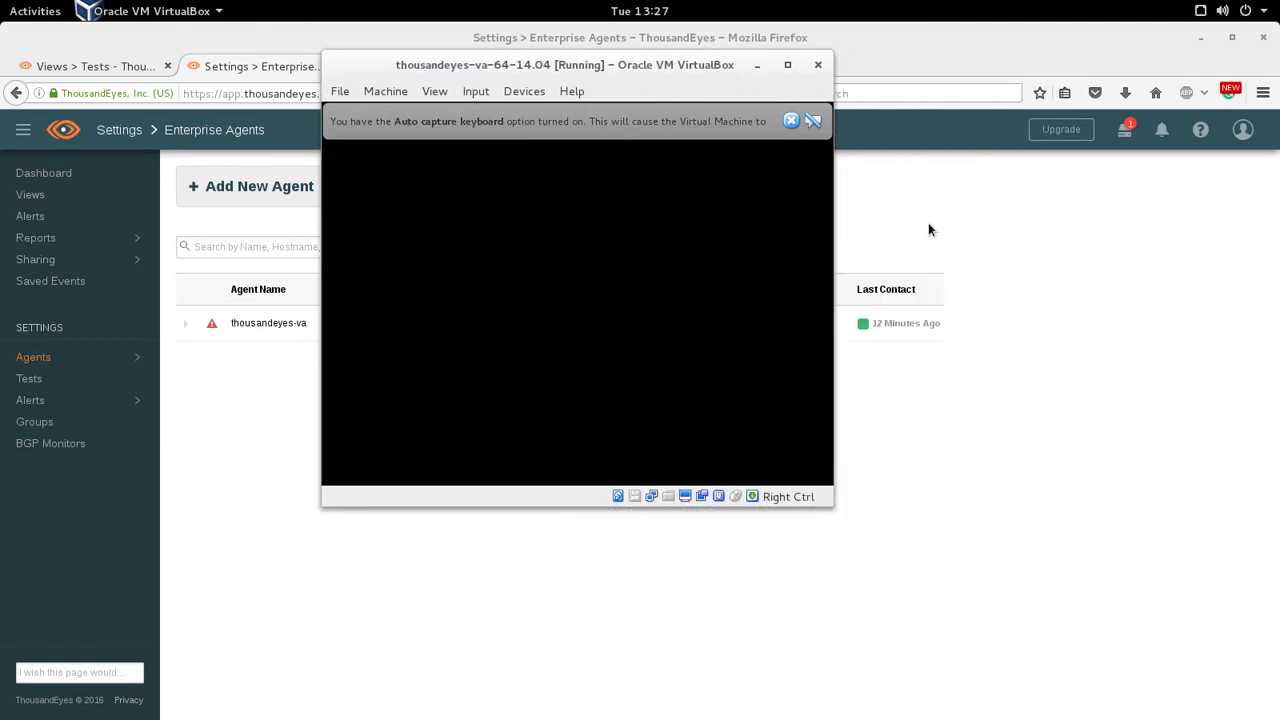
{"action": "left_click", "coordinate": [790, 121]}
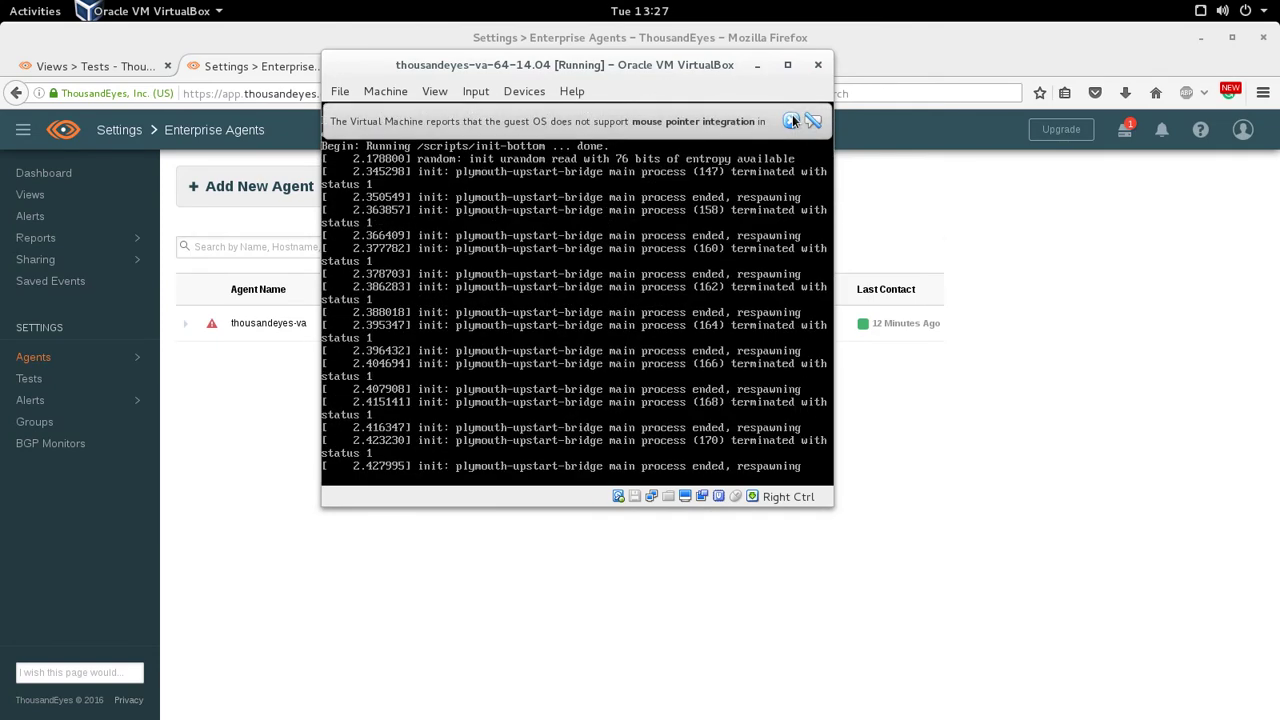
{"action": "left_click", "coordinate": [792, 121]}
{"action": "left_click_drag", "start_coordinate": [714, 69], "coordinate": [1120, 108]}
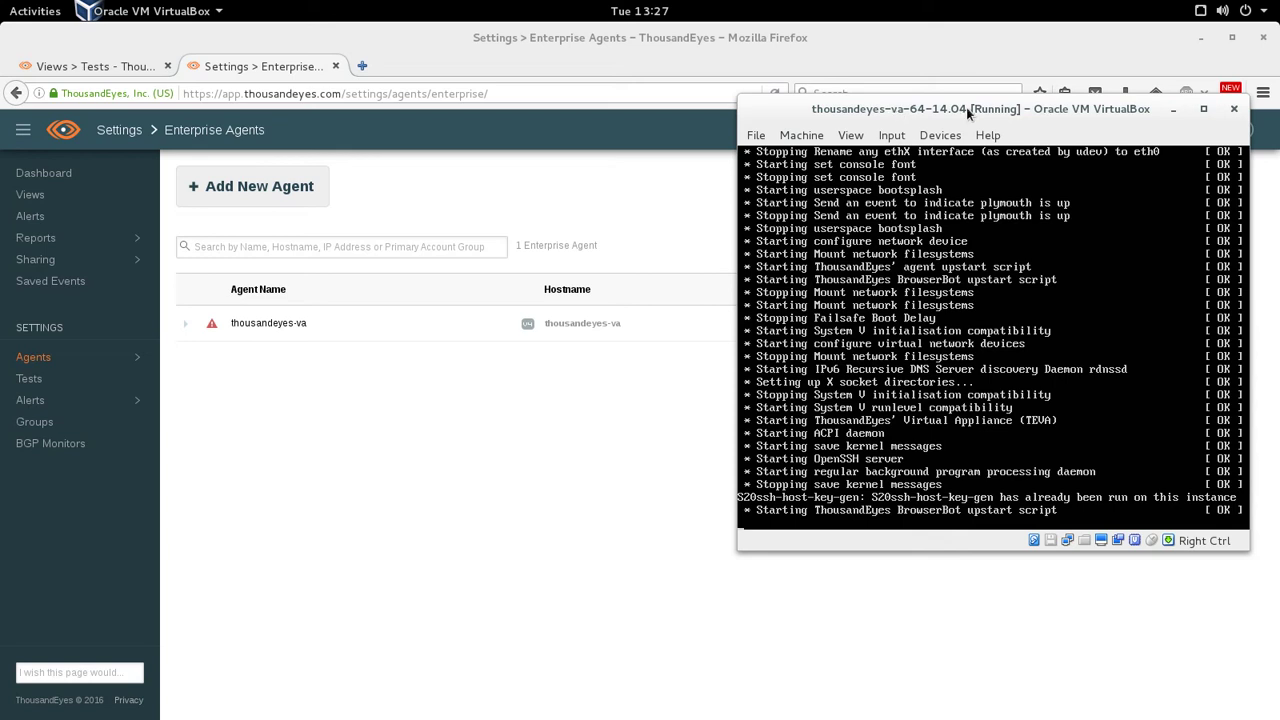
{"action": "left_click_drag", "start_coordinate": [966, 107], "coordinate": [883, 152]}
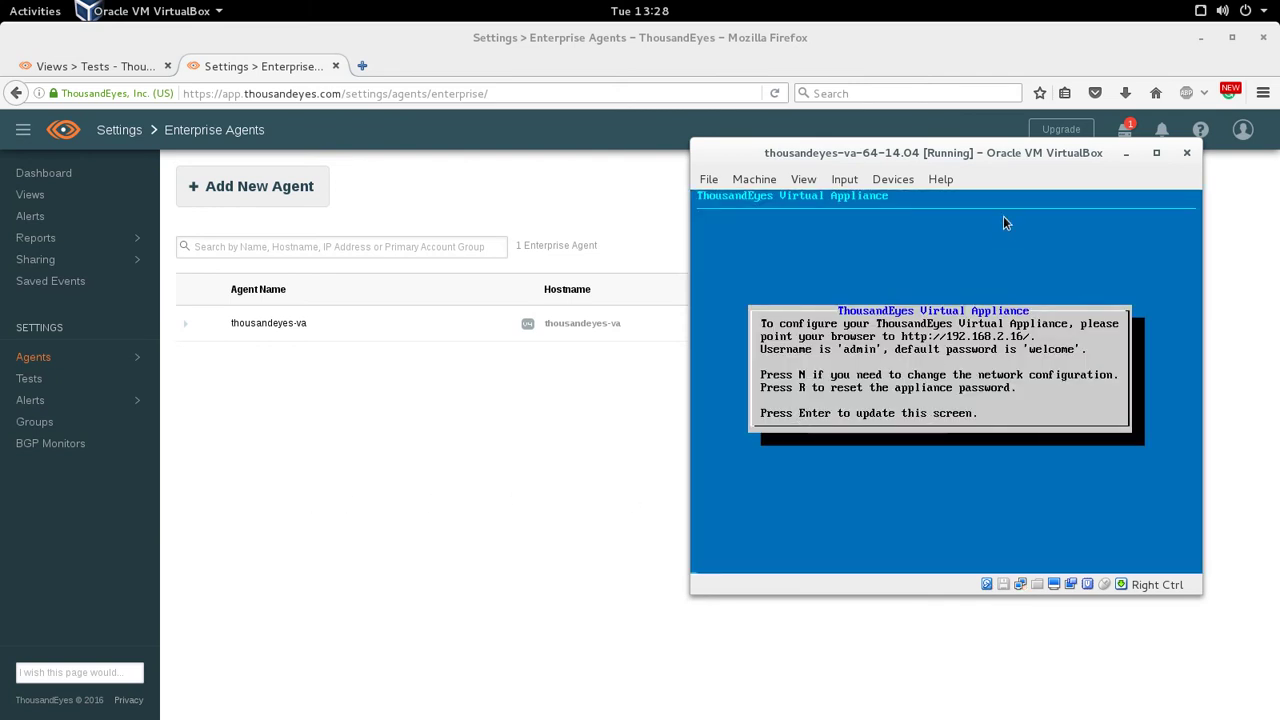
- Run an ICMP Path Visualization test to seanmancini.com from the thousandeyes-va agent
{"action": "left_click", "coordinate": [1127, 153]}
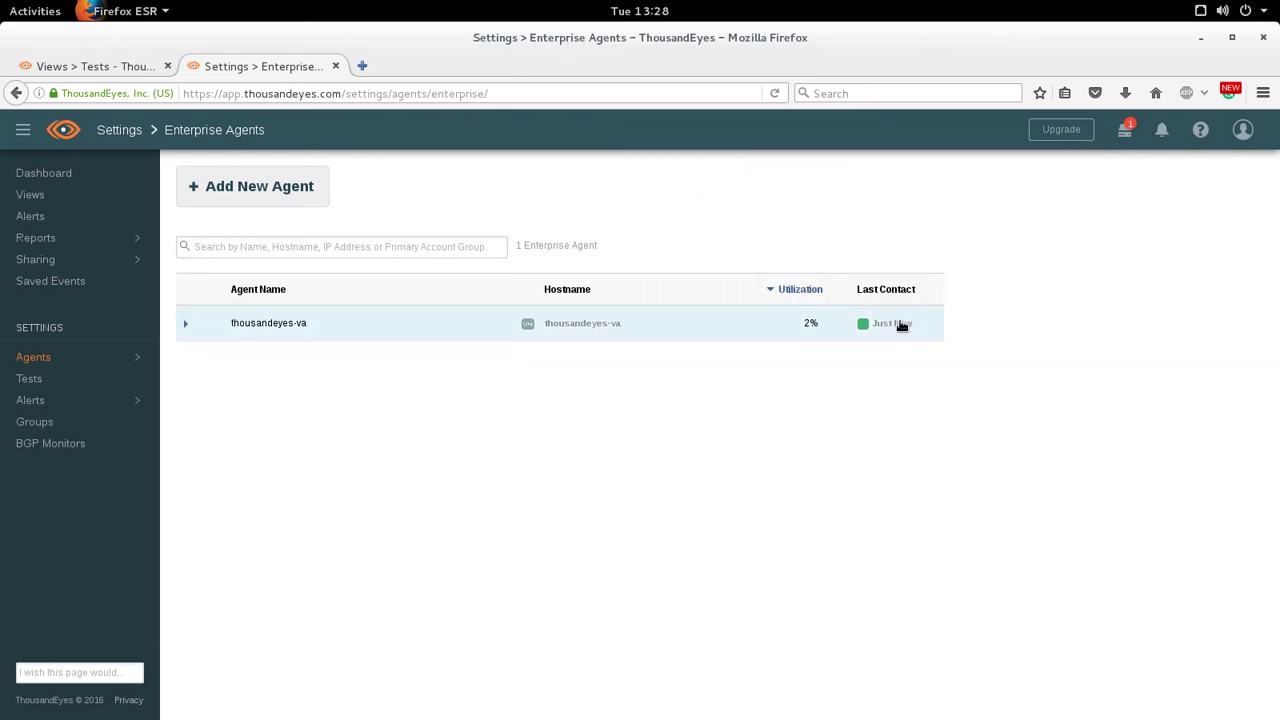
{"action": "left_click", "coordinate": [44, 197]}
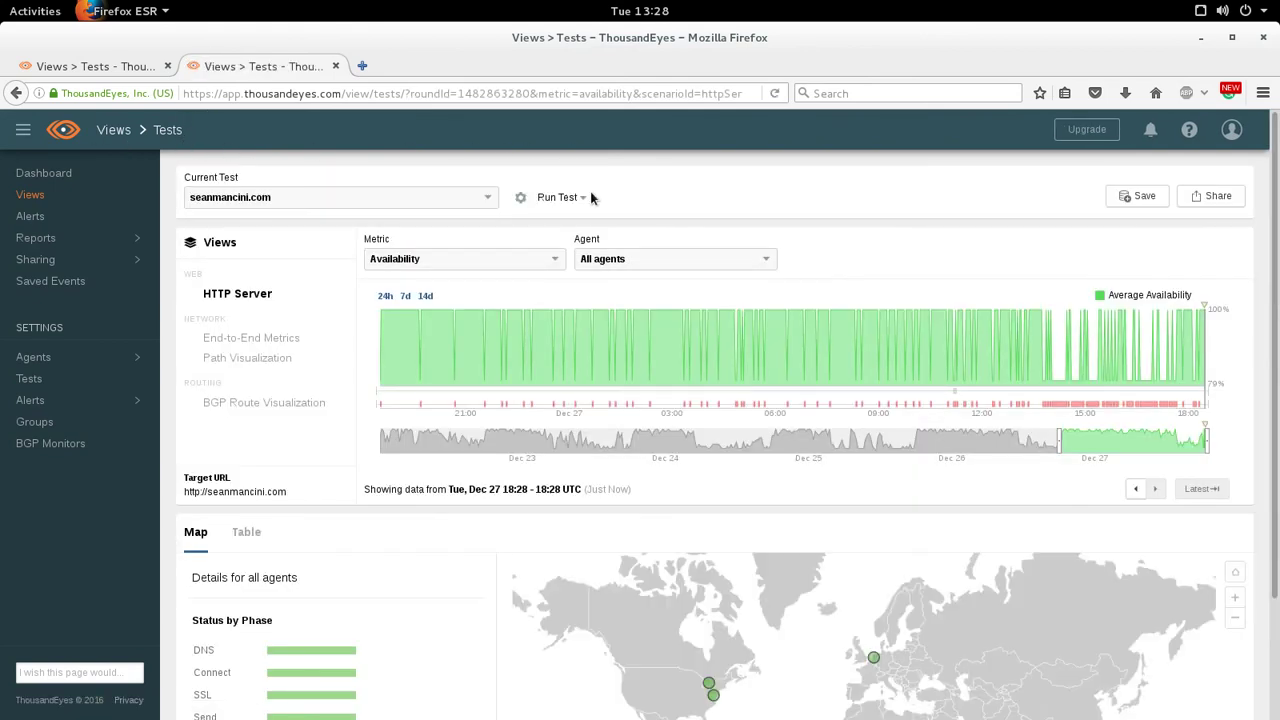
{"action": "left_click", "coordinate": [585, 198]}
{"action": "left_click", "coordinate": [594, 280]}
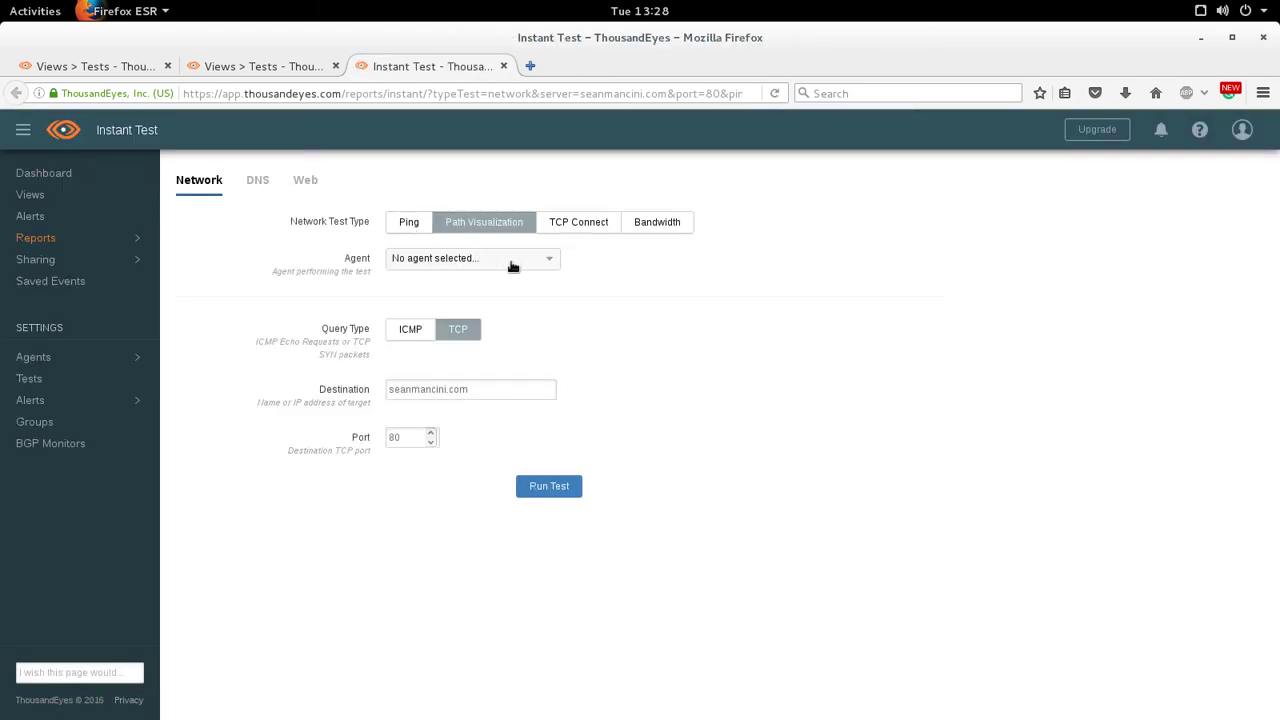
{"action": "left_click", "coordinate": [514, 261]}
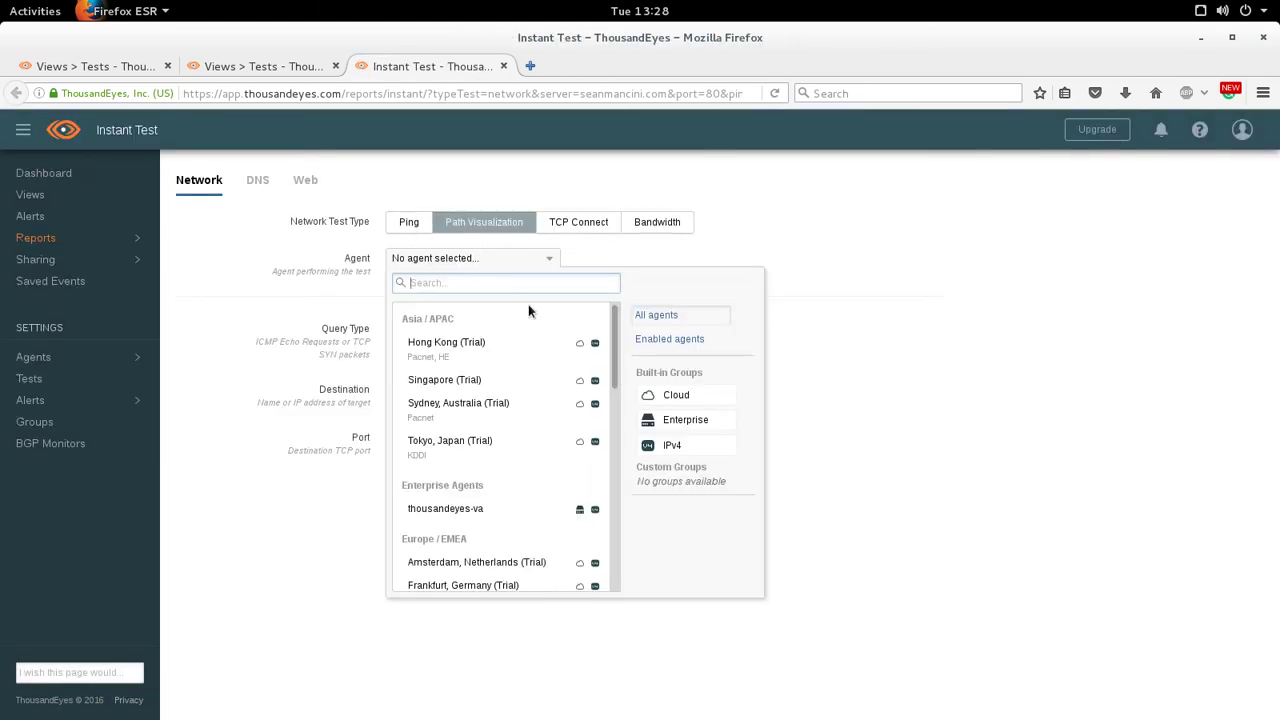
{"action": "left_click", "coordinate": [482, 512]}
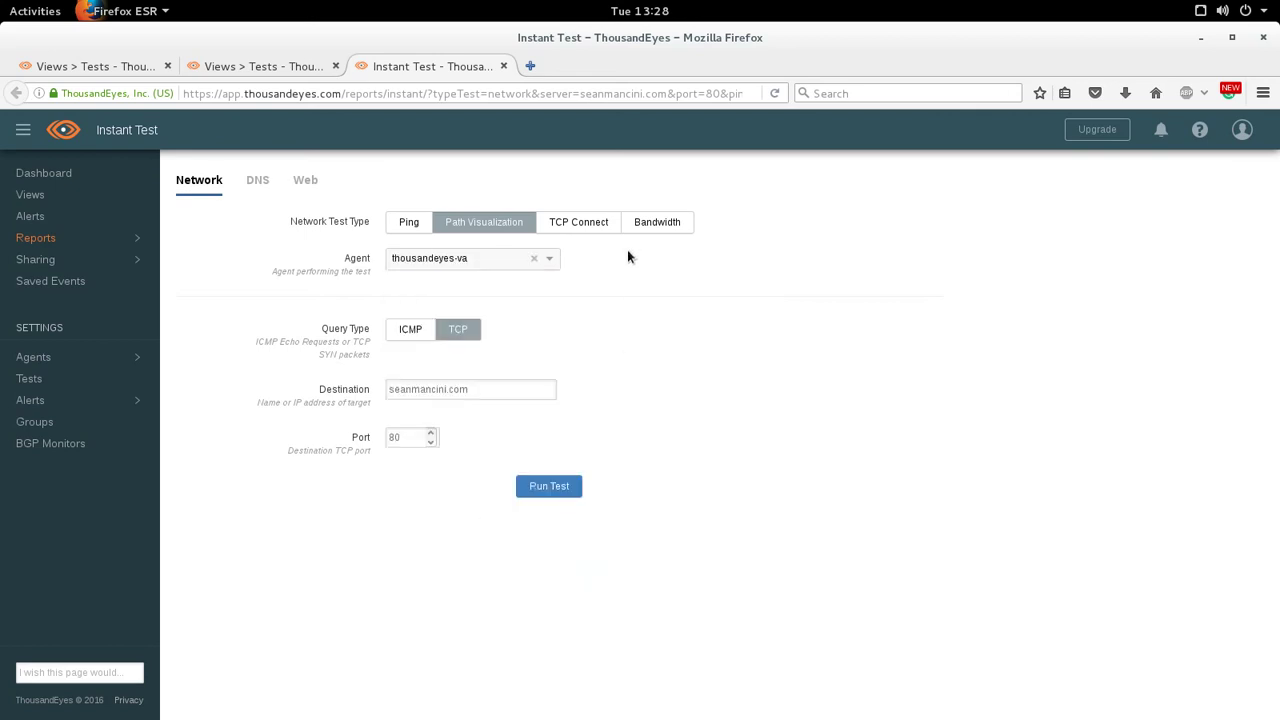
{"action": "left_click", "coordinate": [412, 332]}
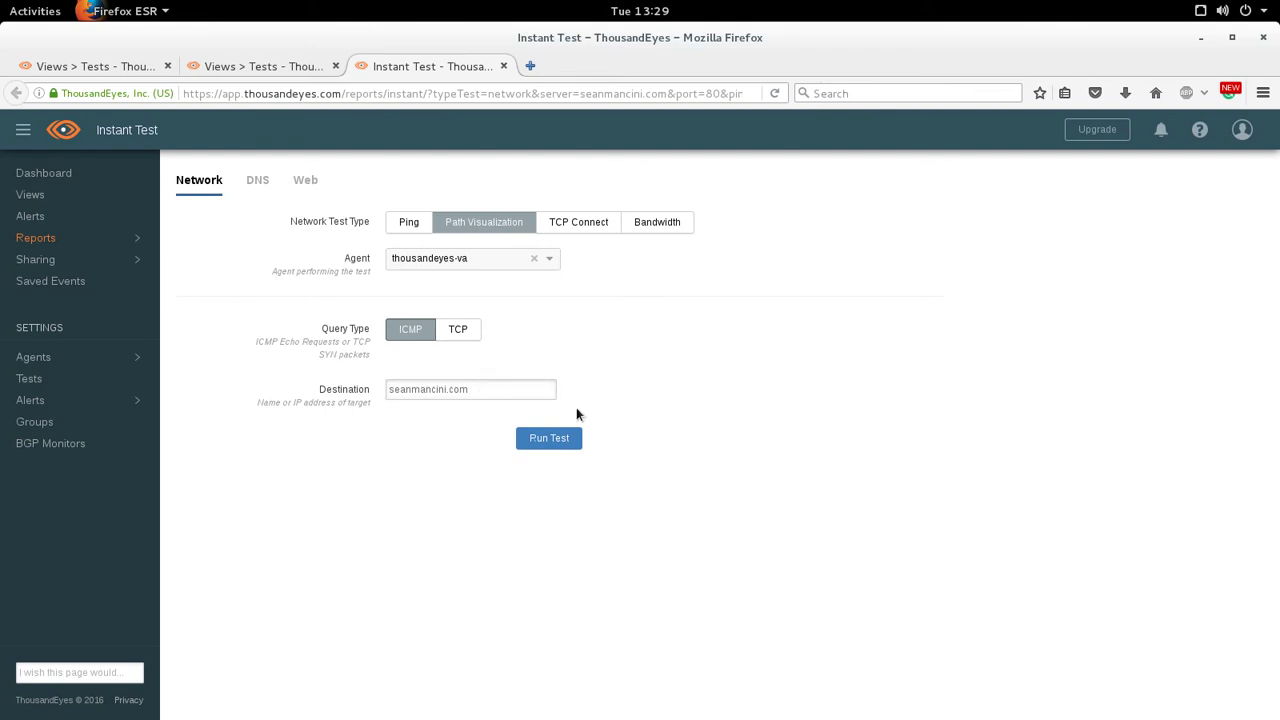
{"action": "left_click", "coordinate": [549, 438]}
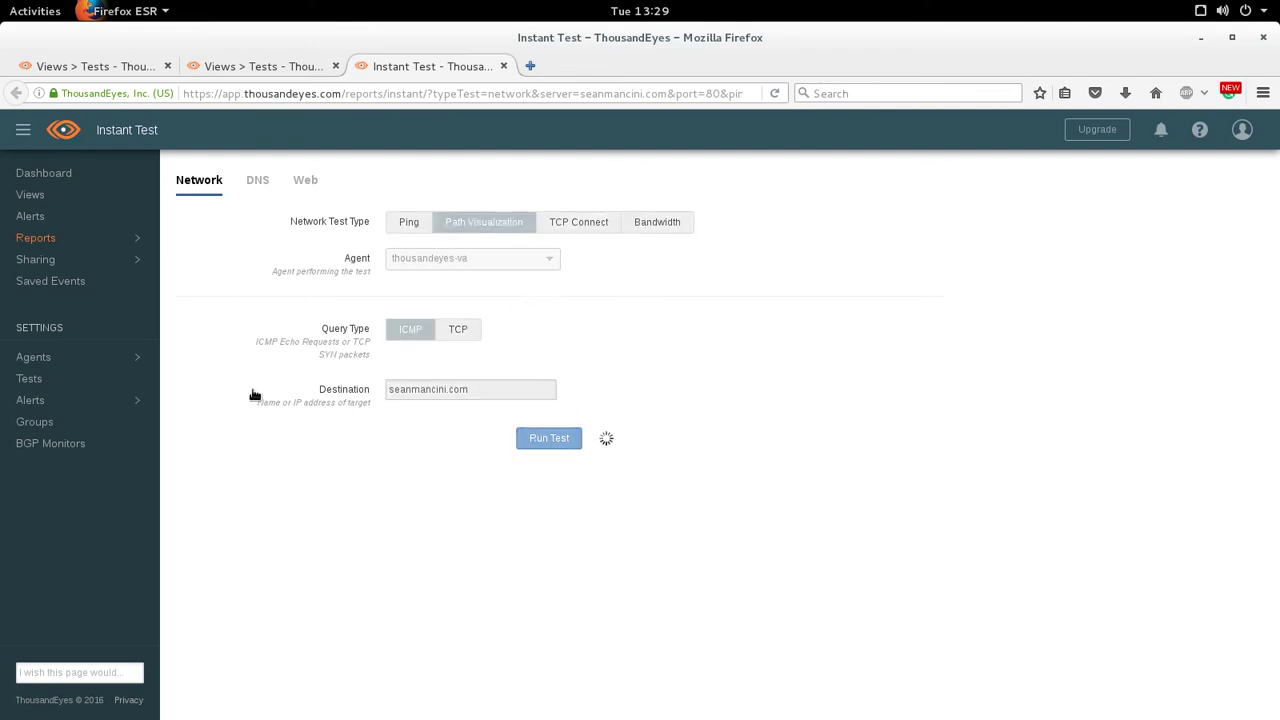
- Inspect the hop table, highlighting first hop 192.168.2.1, then scroll back up to the form
{"action": "scroll", "coordinate": [318, 390], "scroll_direction": "down", "scroll_amount": 2}
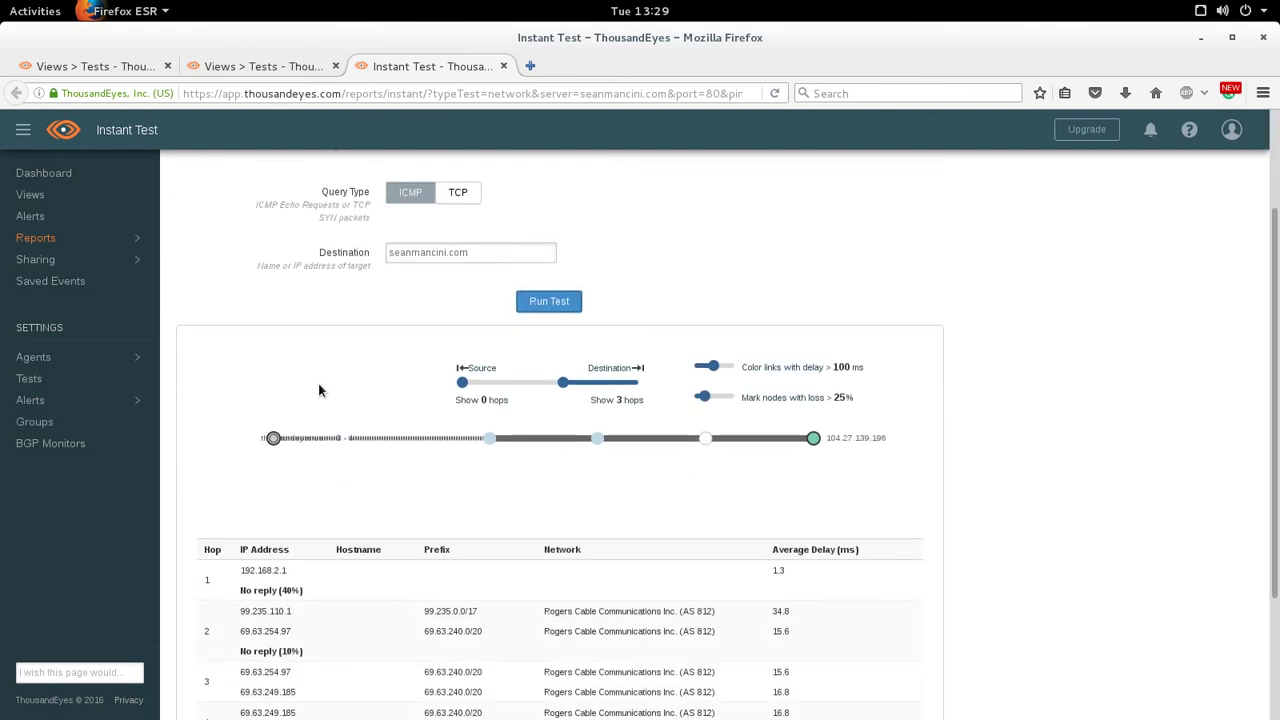
{"action": "scroll", "coordinate": [318, 390], "scroll_direction": "down", "scroll_amount": 3}
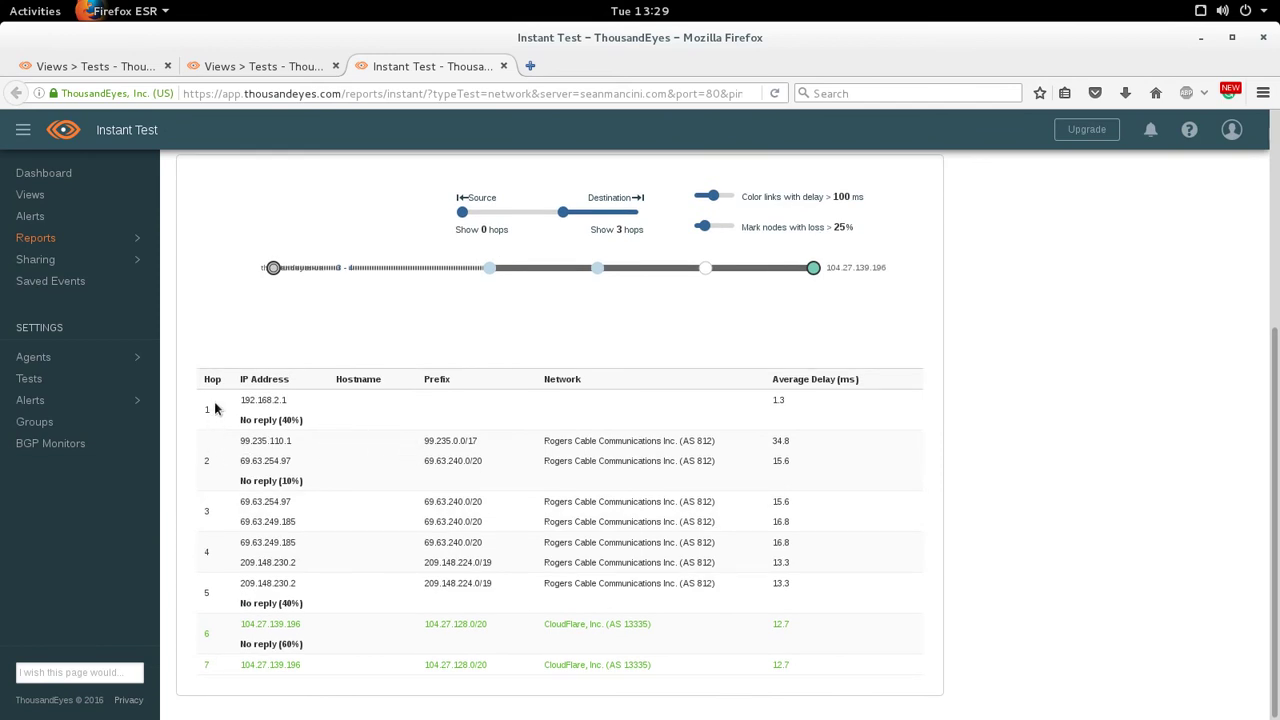
{"action": "left_click_drag", "start_coordinate": [236, 400], "coordinate": [329, 400]}
{"action": "left_click", "coordinate": [268, 399]}
{"action": "left_click_drag", "start_coordinate": [237, 405], "coordinate": [296, 405]}
{"action": "left_click", "coordinate": [312, 404]}
{"action": "scroll", "coordinate": [478, 190], "scroll_direction": "up", "scroll_amount": 5}
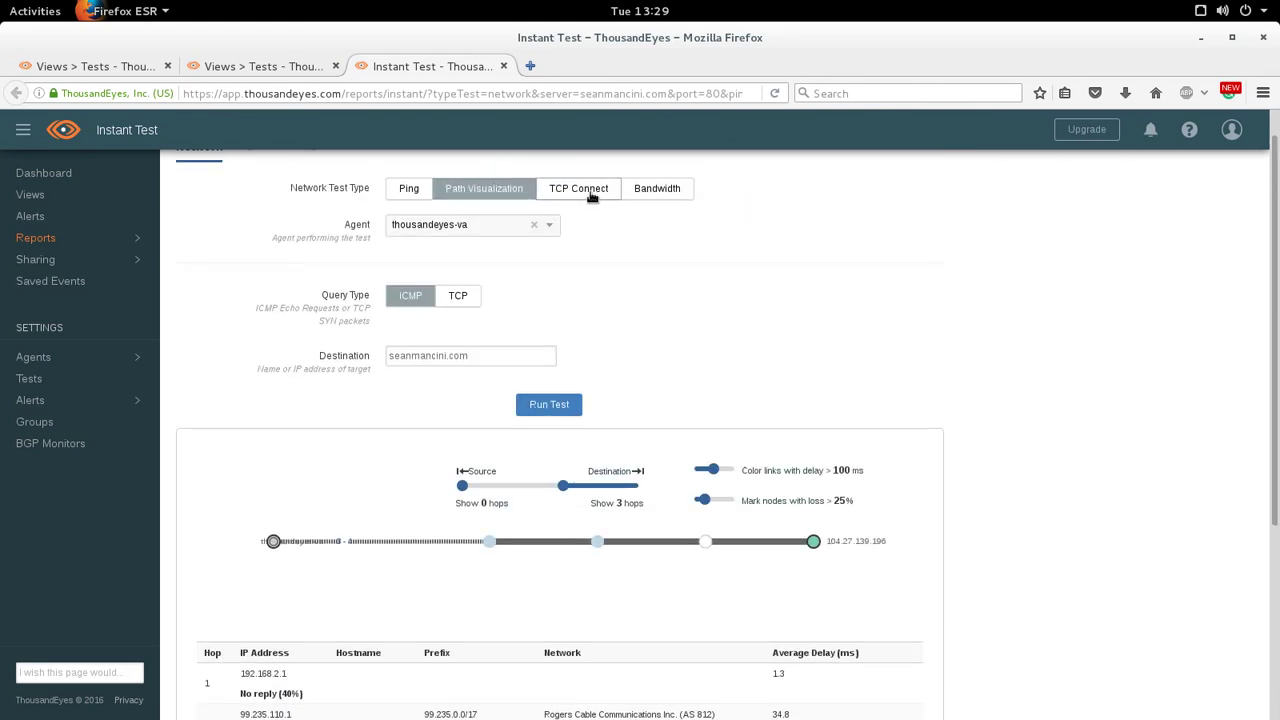
- Run a TCP Bandwidth test from thousandeyes-va to seanmancini.com:80, giving 11.74 Mbps available
{"action": "left_click", "coordinate": [657, 188]}
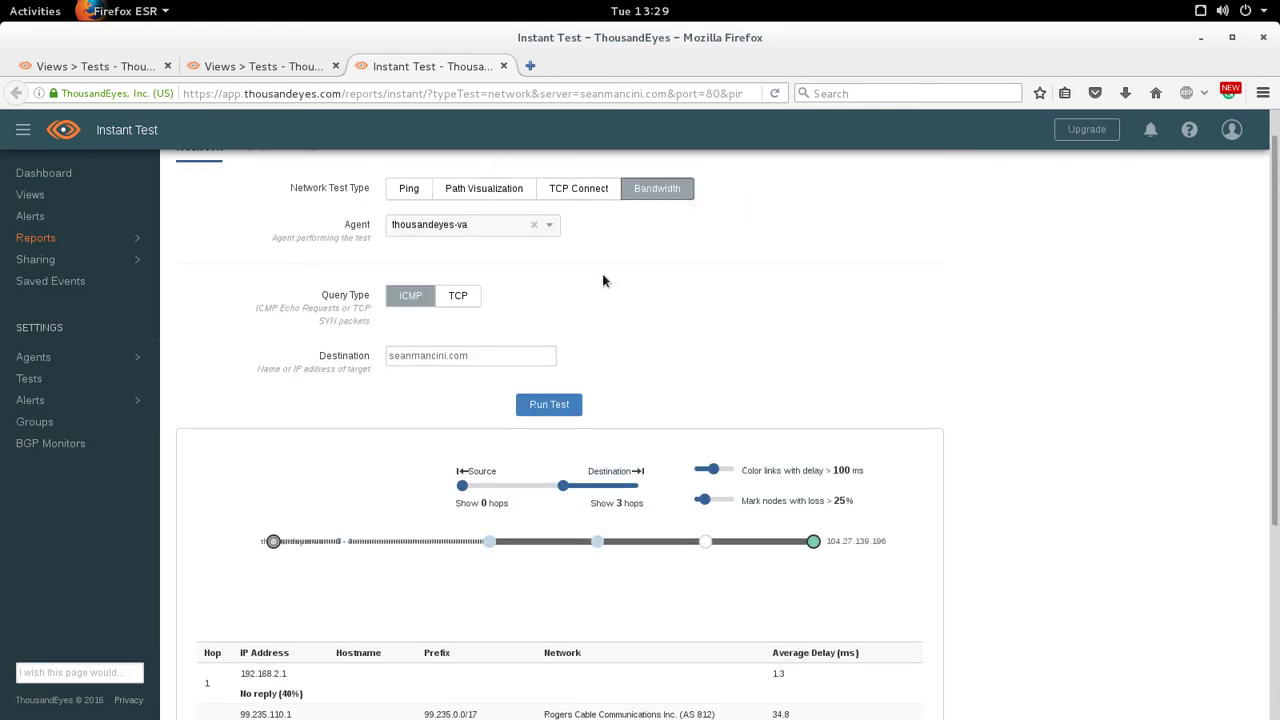
{"action": "left_click", "coordinate": [460, 296]}
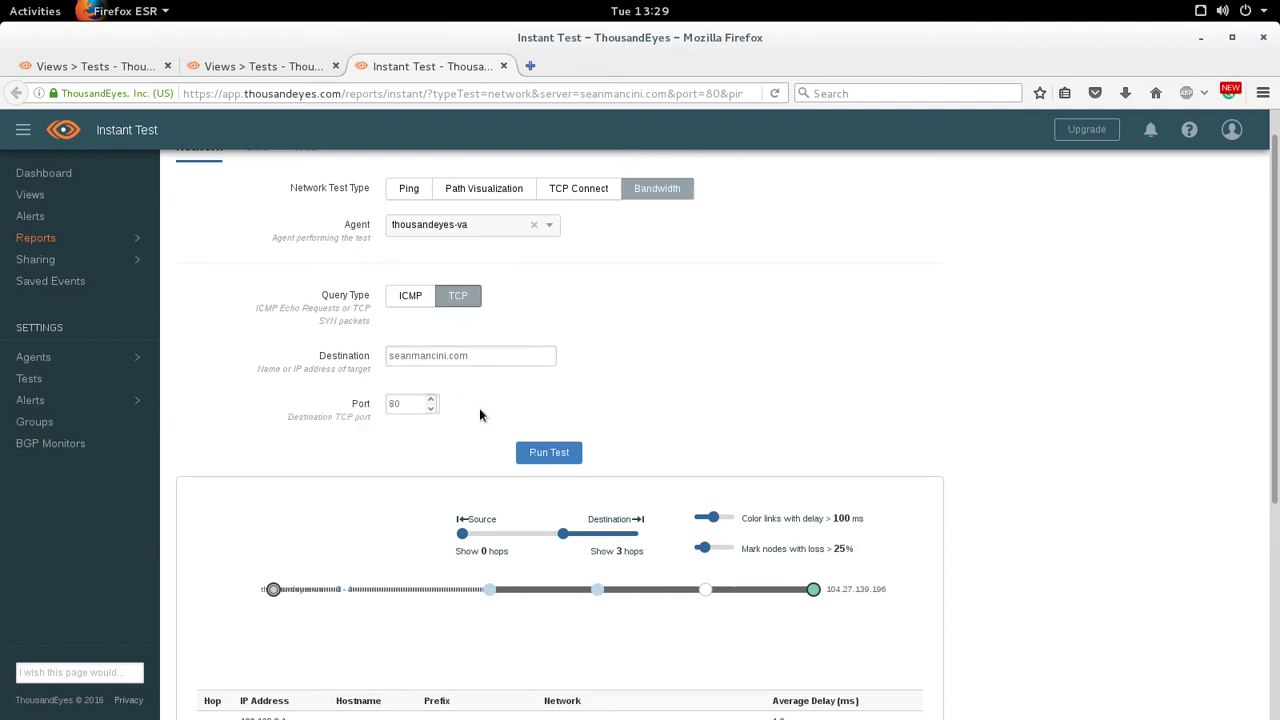
{"action": "left_click", "coordinate": [545, 452]}
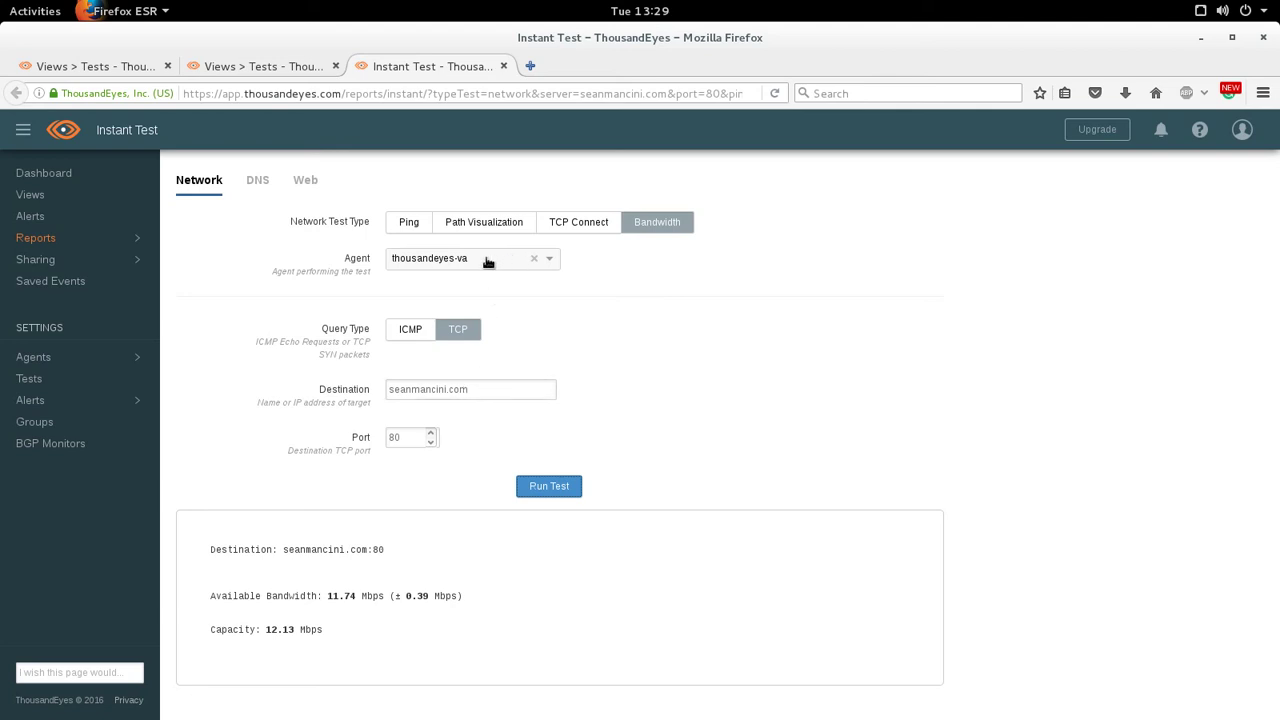
- Run a Bandwidth test to destination 192.168.1.254 on port 443
{"action": "left_click_drag", "start_coordinate": [480, 390], "coordinate": [250, 398]}
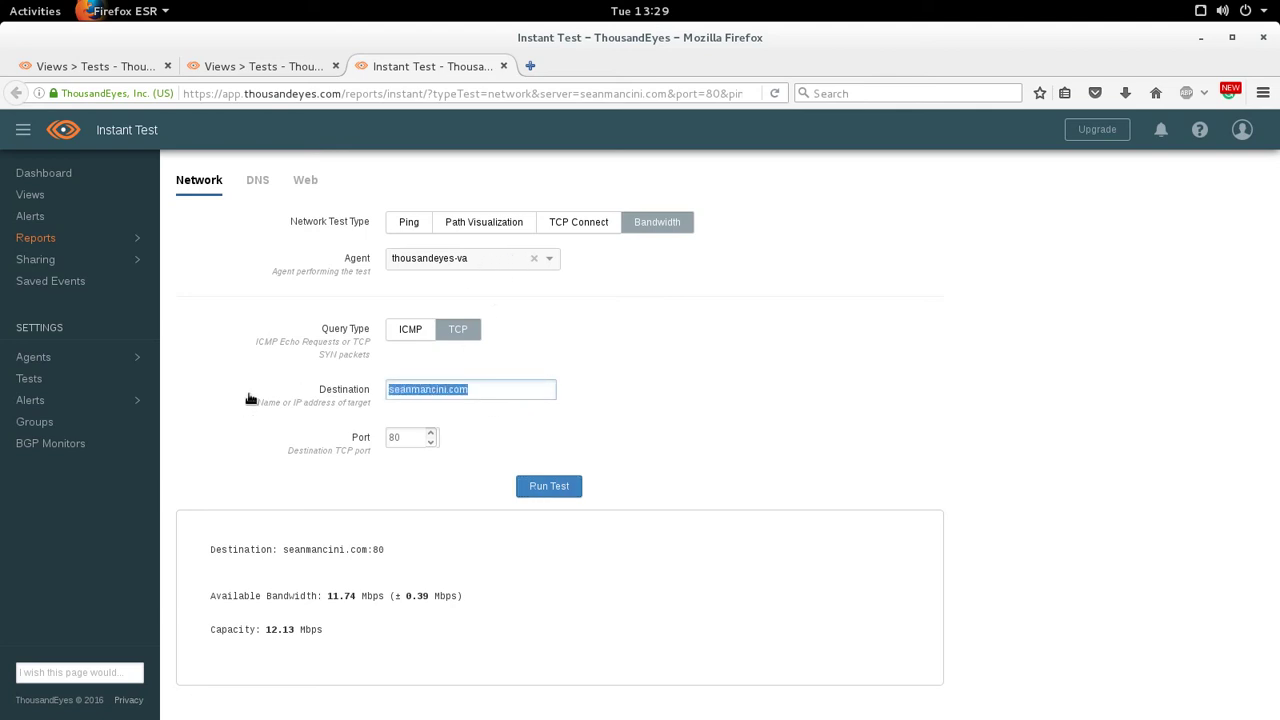
{"action": "type", "text": "192.168.1.254"}
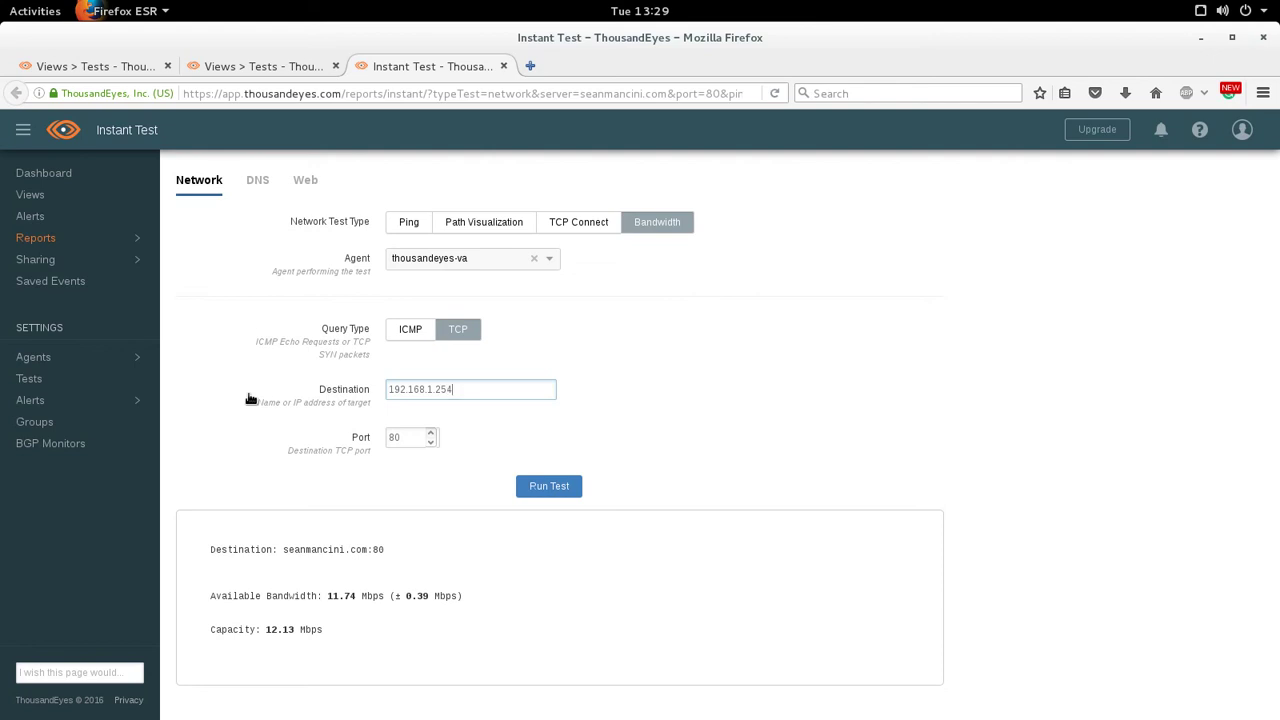
{"action": "key", "text": "Tab"}
{"action": "type", "text": "443"}
{"action": "left_click", "coordinate": [540, 486]}
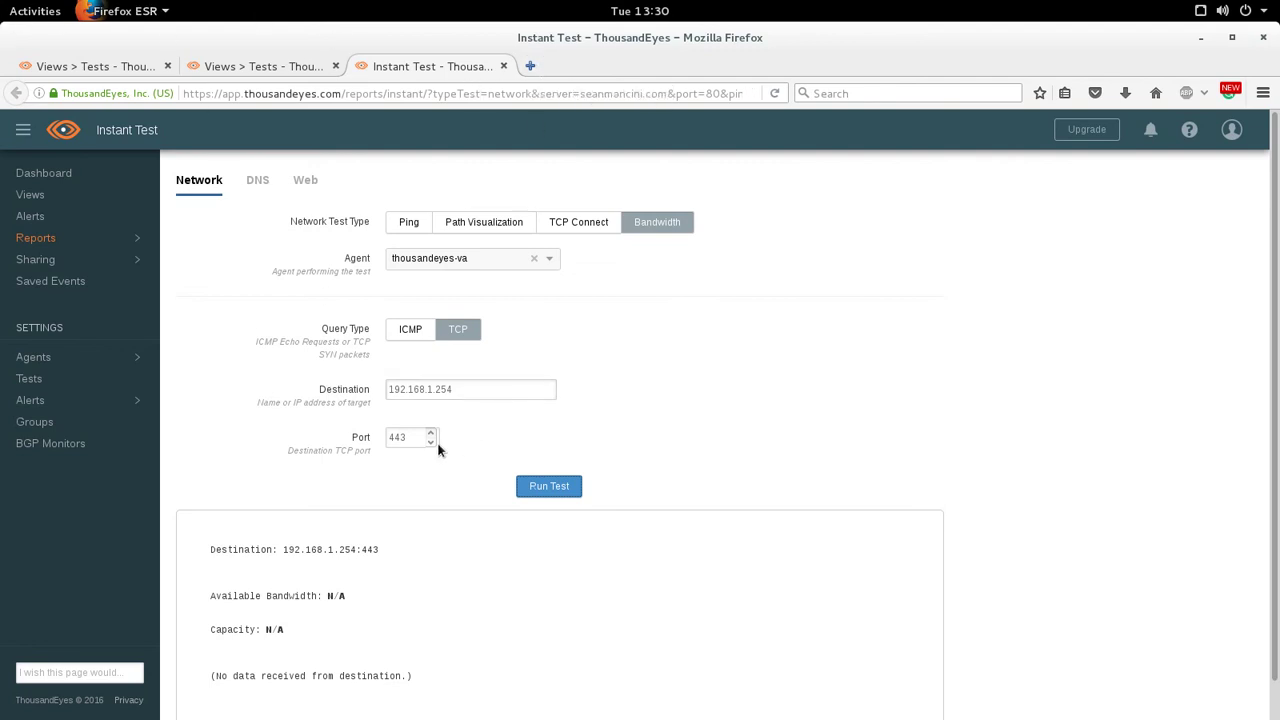
- Rerun the Bandwidth test against 192.168.1.182 on port 80
{"action": "left_click", "coordinate": [482, 386]}
{"action": "left_click", "coordinate": [529, 65]}
{"action": "type", "text": "cac"}
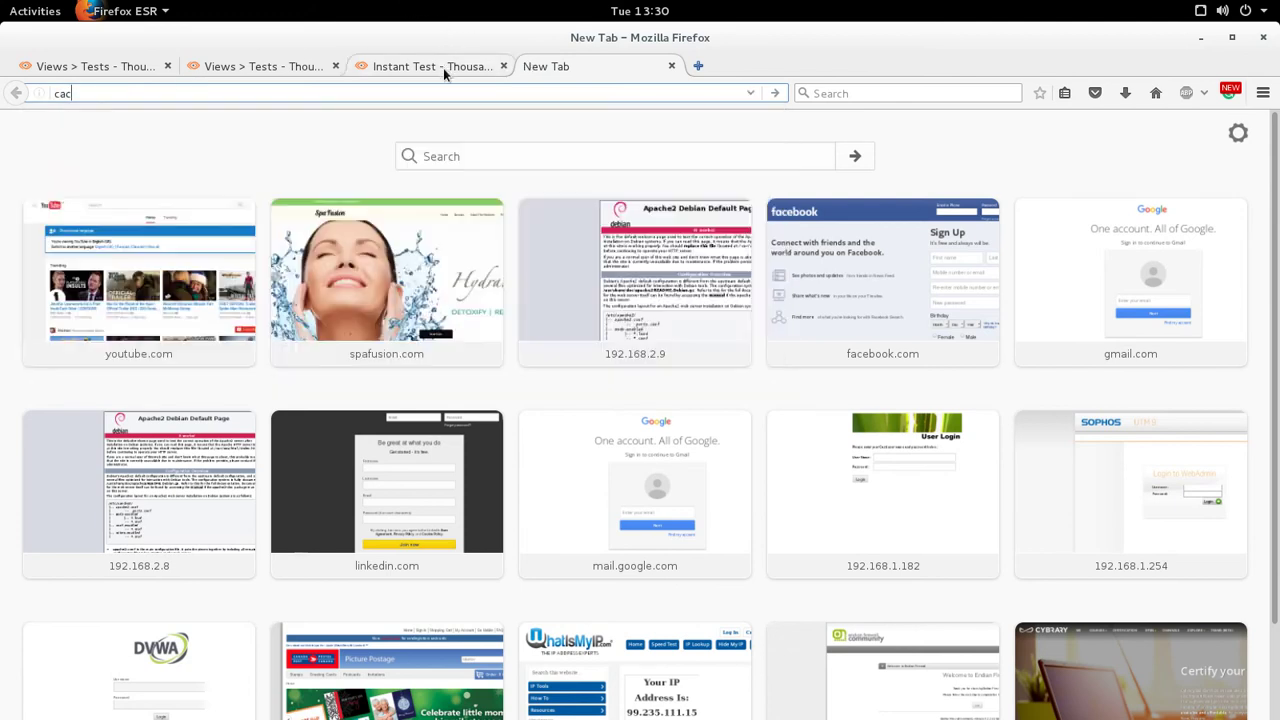
{"action": "left_click", "coordinate": [443, 66]}
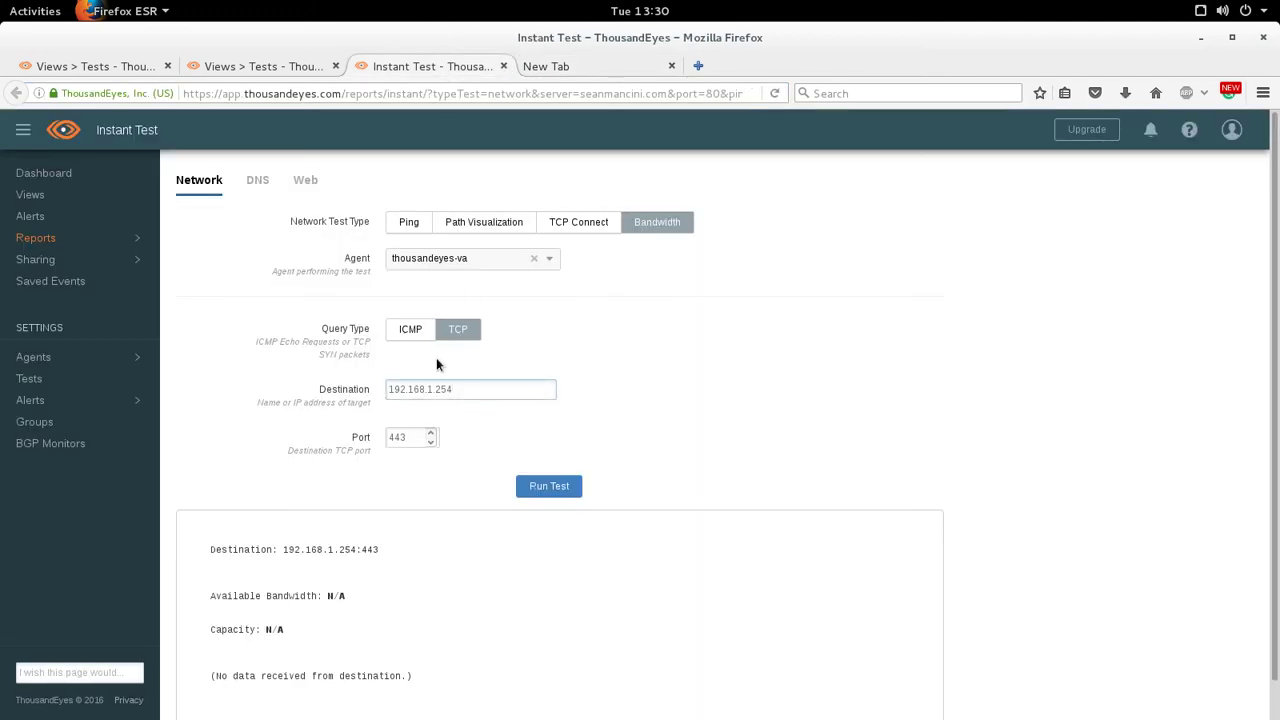
{"action": "key", "text": "BackSpace"}
{"action": "key", "text": "BackSpace"}
{"action": "type", "text": "1"}
{"action": "key", "text": "Tab"}
{"action": "type", "text": "80"}
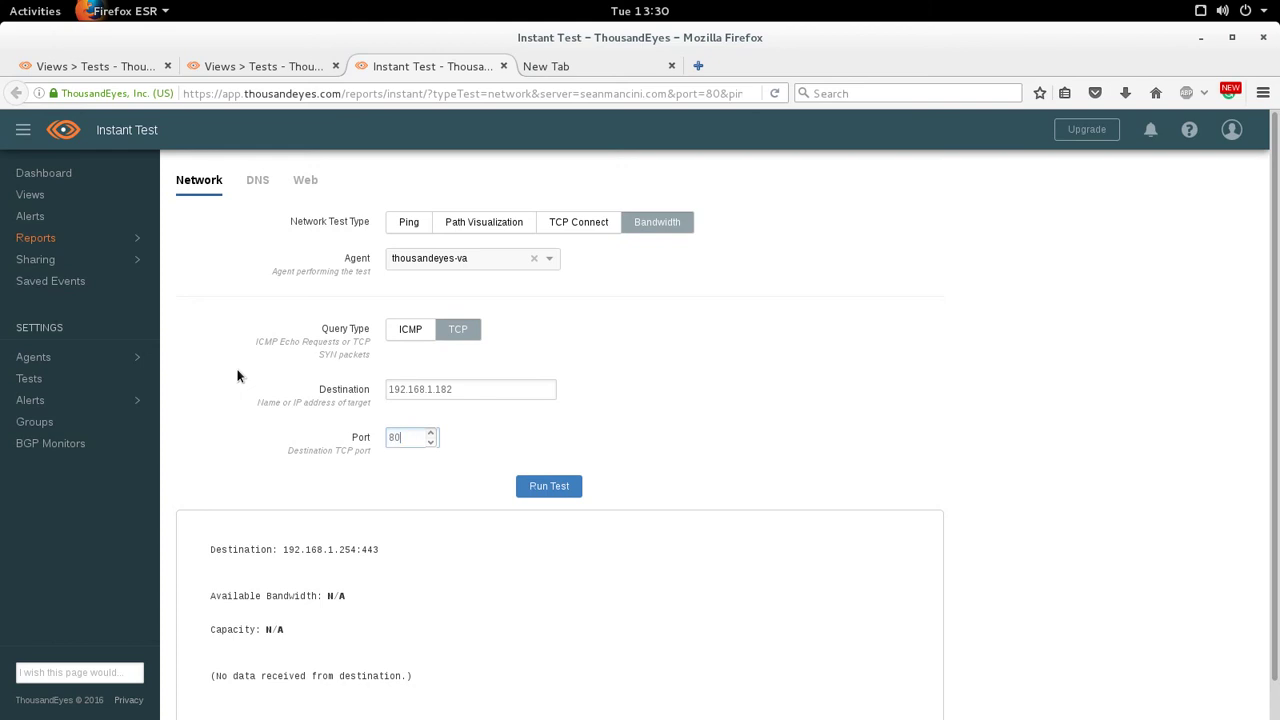
{"action": "left_click", "coordinate": [560, 488]}
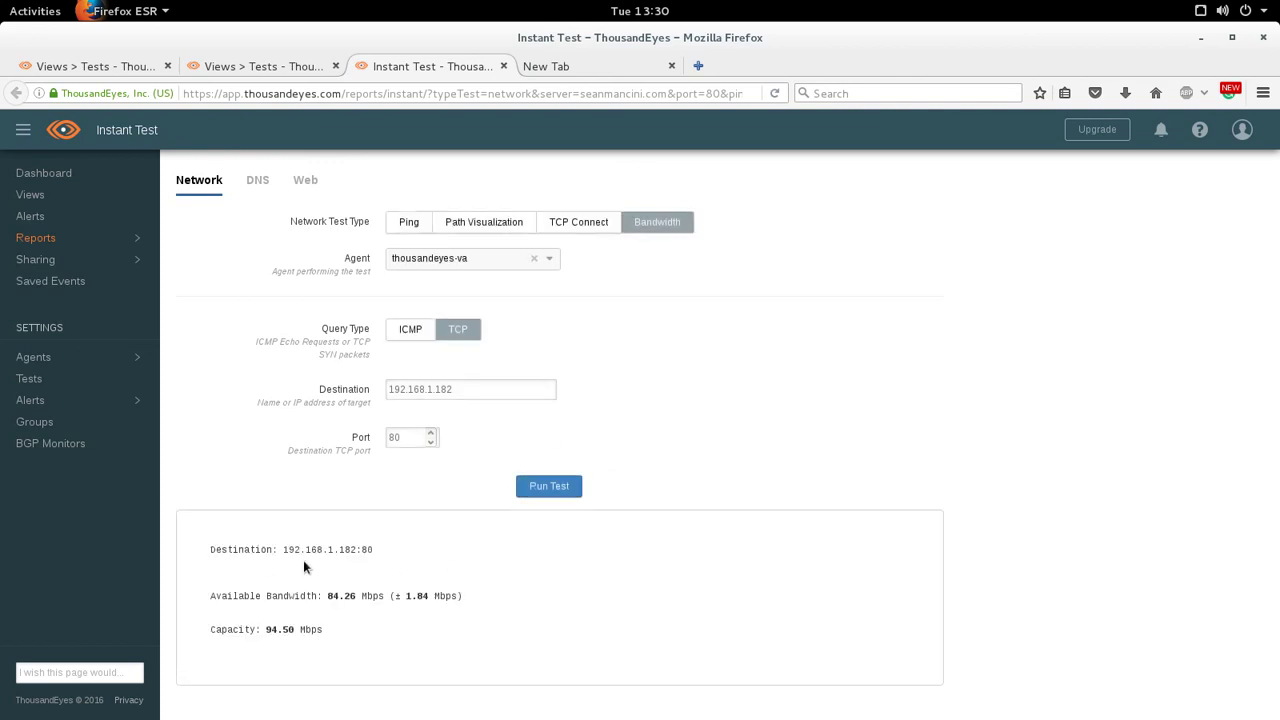
- Highlight the results showing 84.26 Mbps available and 94.50 Mbps capacity
{"action": "left_click_drag", "start_coordinate": [317, 597], "coordinate": [471, 606]}
{"action": "left_click", "coordinate": [407, 632]}
{"action": "left_click_drag", "start_coordinate": [382, 643], "coordinate": [184, 556]}
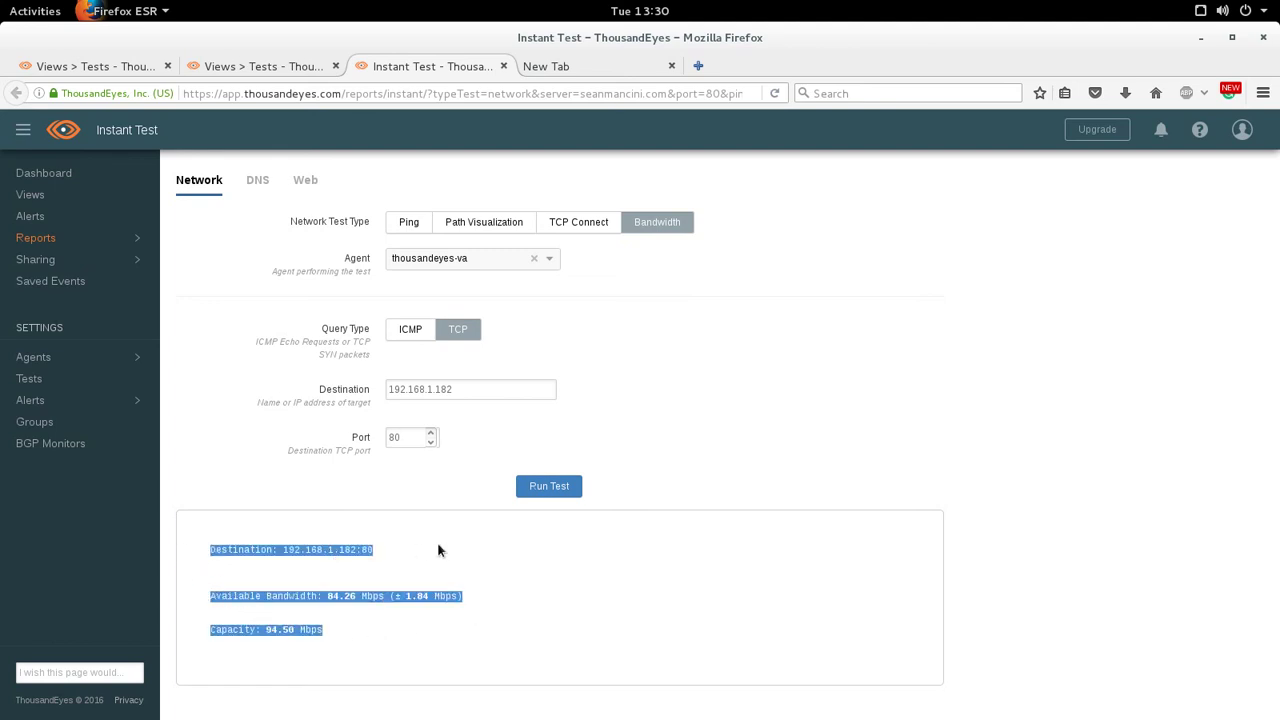
{"action": "left_click_drag", "start_coordinate": [377, 646], "coordinate": [206, 540]}
{"action": "left_click", "coordinate": [506, 466]}
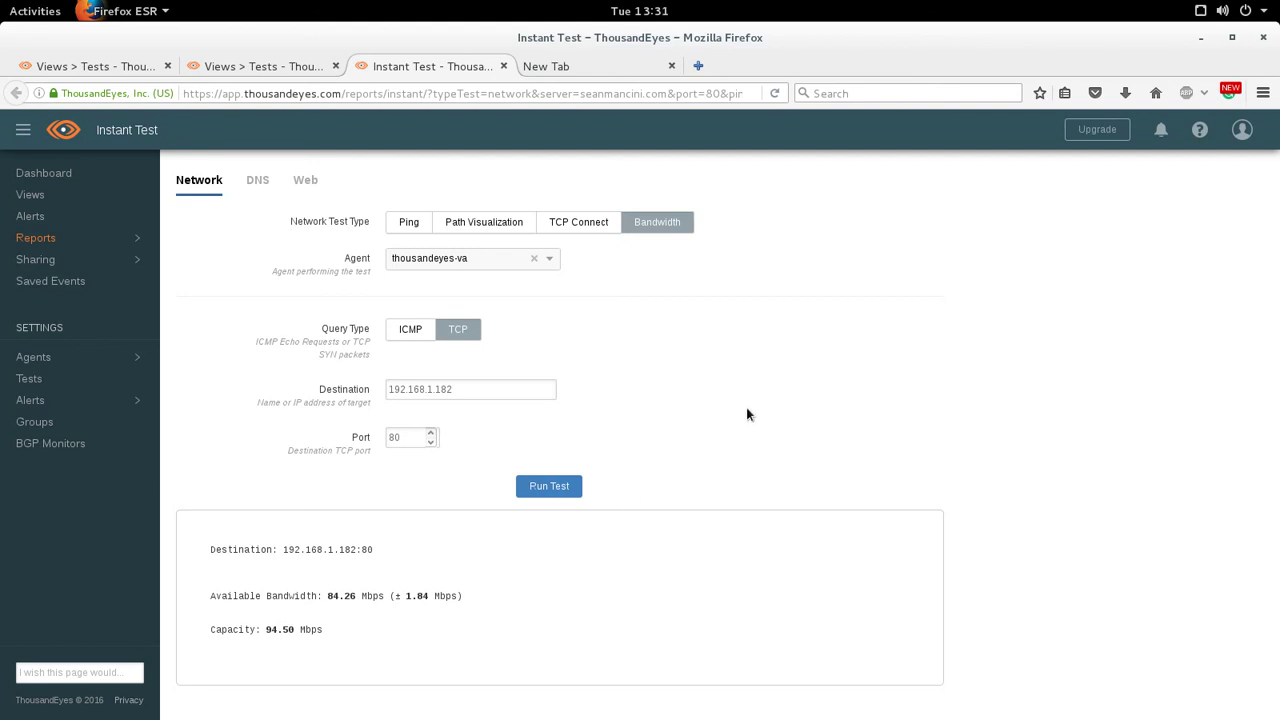
- Run a DNS Trace for google.ca and highlight the delegation chain resolving to 172.217.2.3
{"action": "mouse_move", "coordinate": [35, 357]}
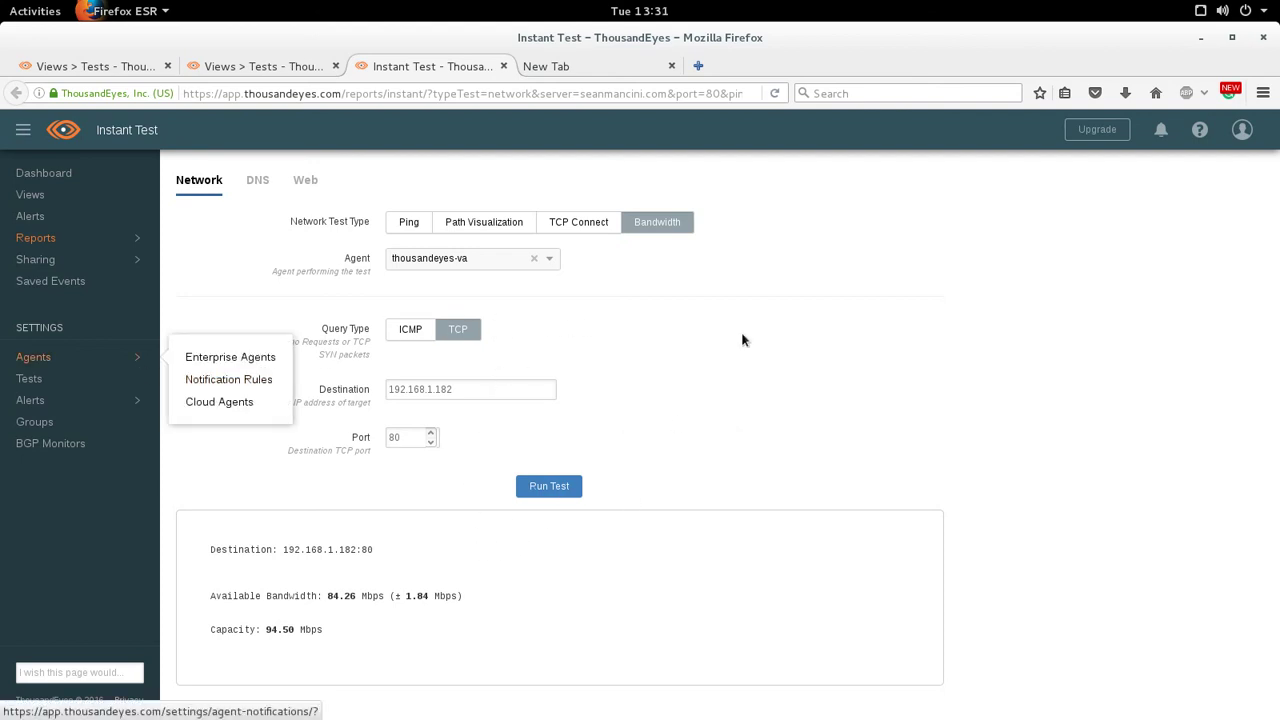
{"action": "left_click", "coordinate": [255, 181]}
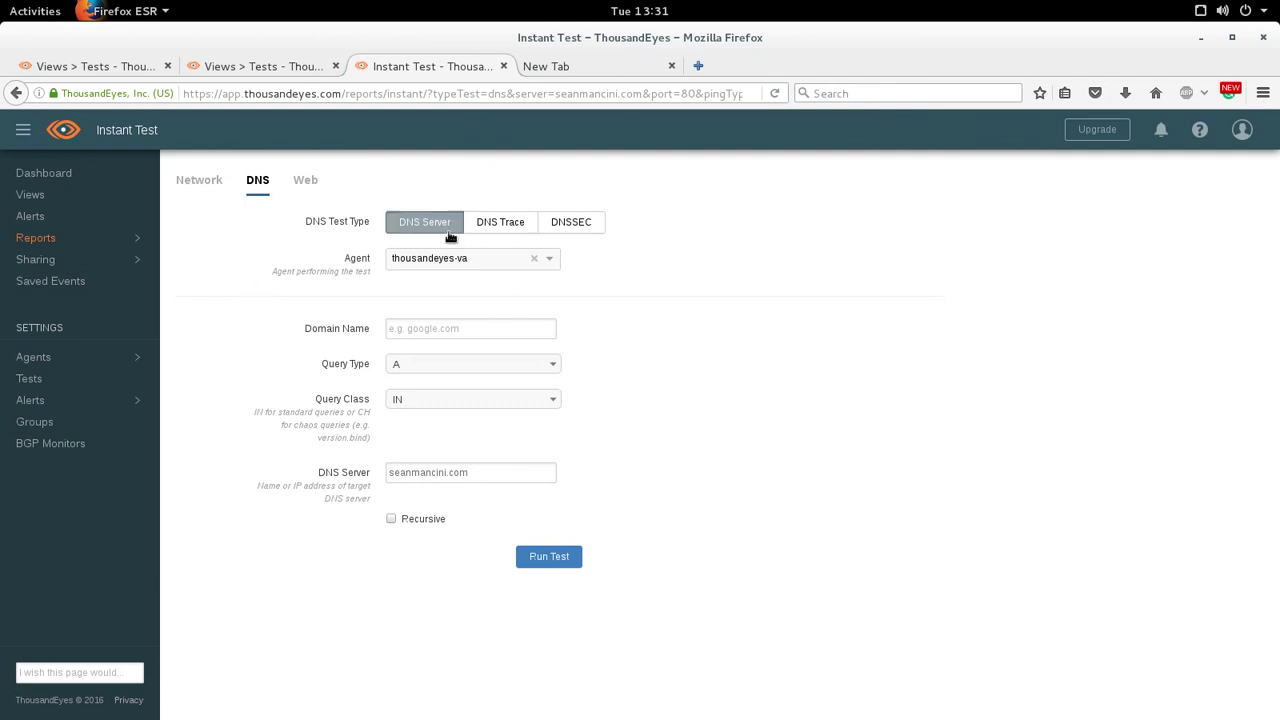
{"action": "left_click", "coordinate": [490, 224]}
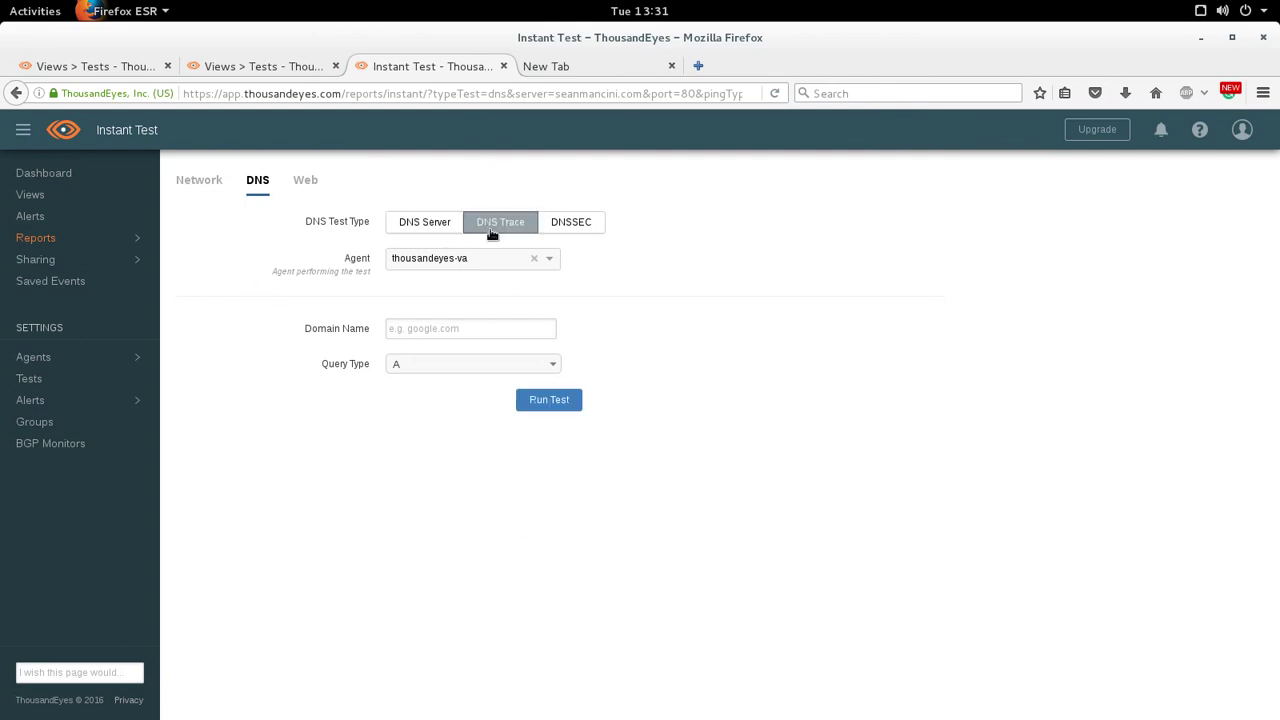
{"action": "left_click", "coordinate": [489, 330]}
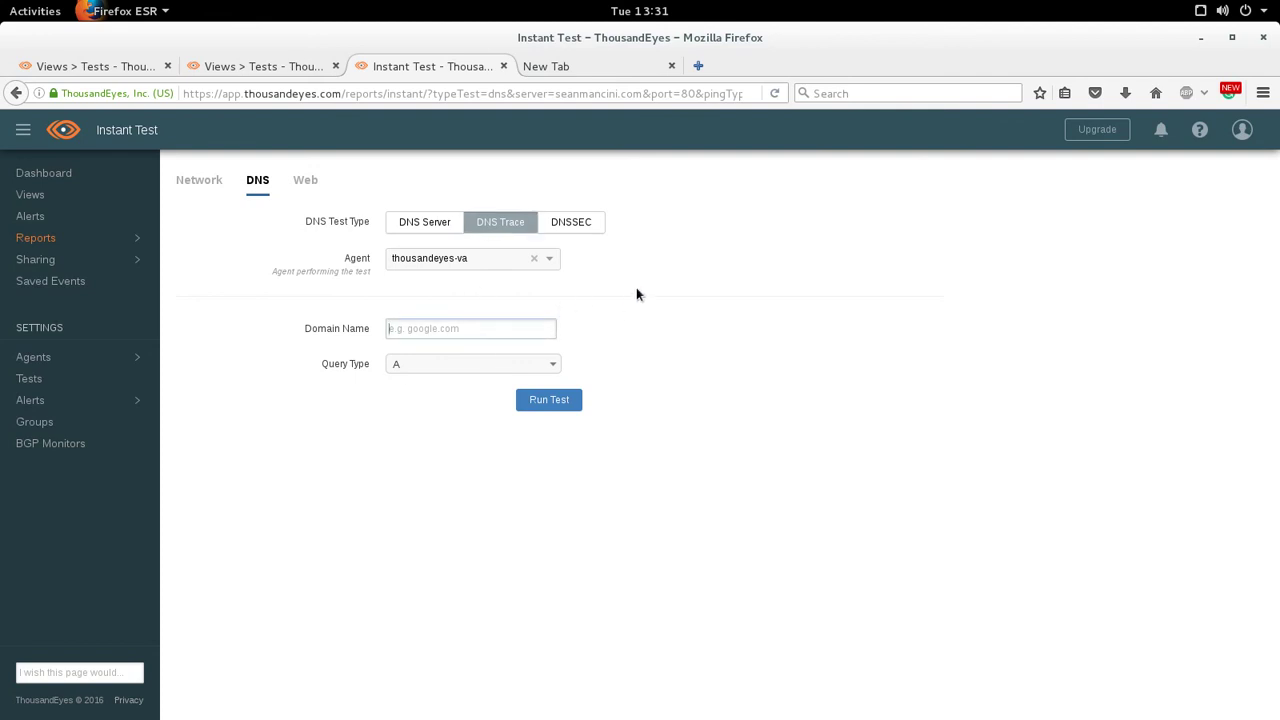
{"action": "type", "text": "google.ca"}
{"action": "left_click", "coordinate": [566, 401]}
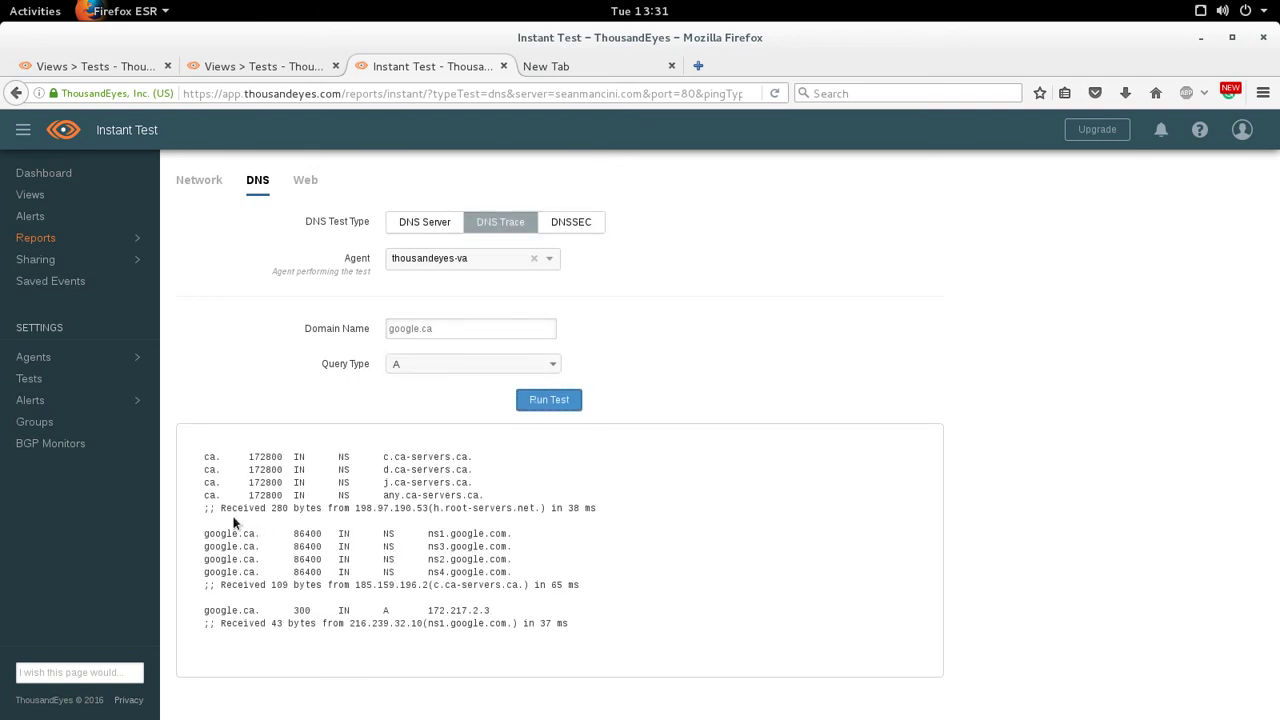
{"action": "mouse_move", "coordinate": [215, 469]}
{"action": "left_mouse_down"}
{"action": "mouse_move", "coordinate": [549, 468]}
{"action": "mouse_move", "coordinate": [690, 630]}
{"action": "left_mouse_up"}
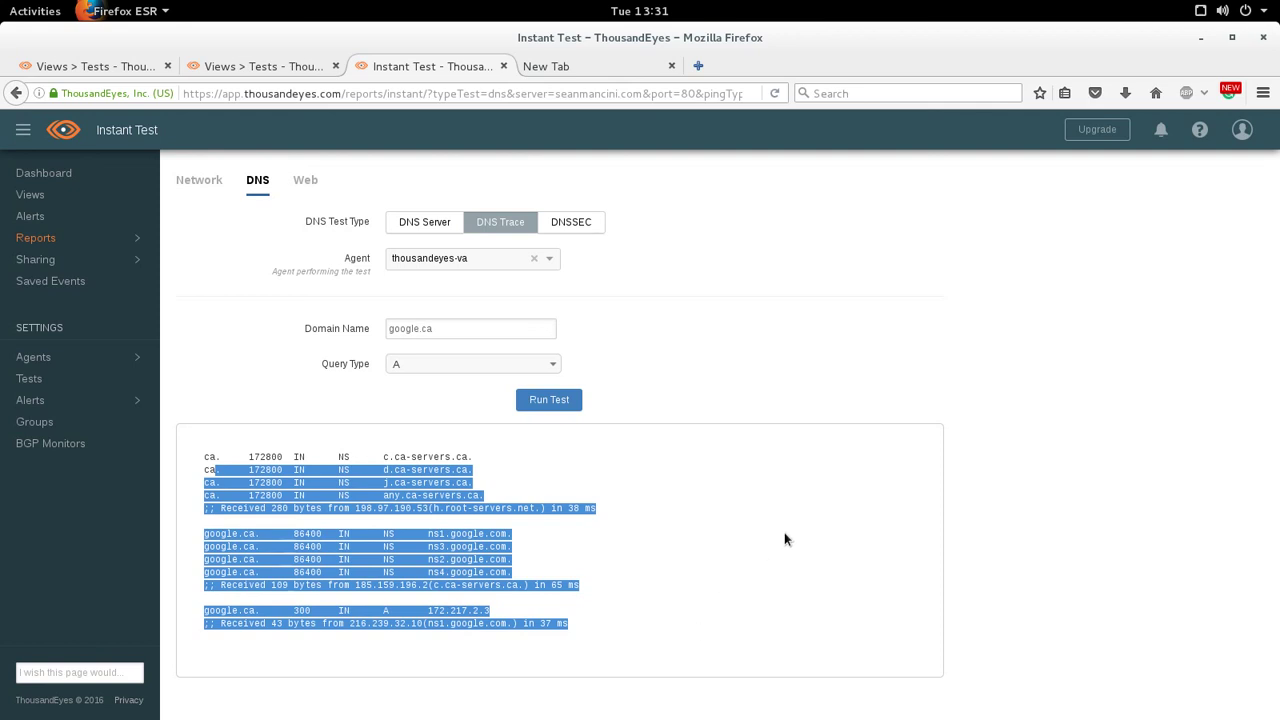
{"action": "left_click", "coordinate": [784, 532]}
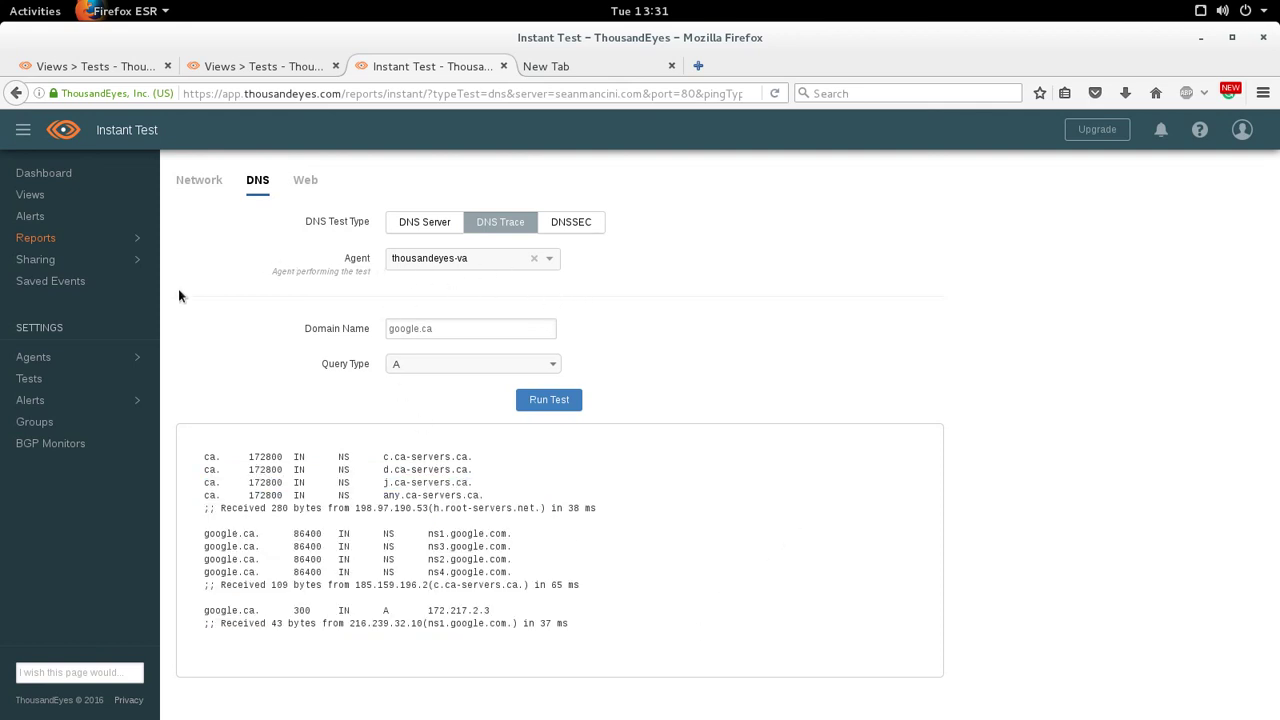
- Return to Views for the seanmancini.com HTTP Server test and scroll through its chart and map
{"action": "left_click", "coordinate": [50, 196]}
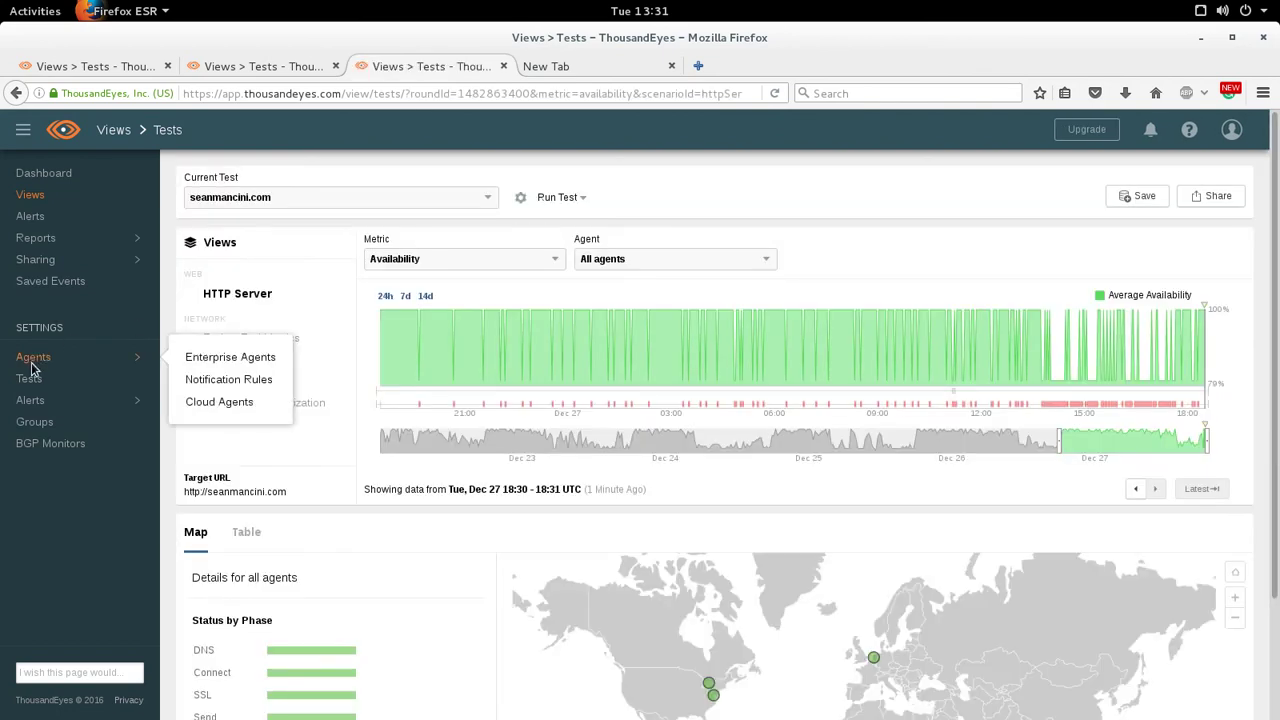
{"action": "mouse_move", "coordinate": [41, 406]}
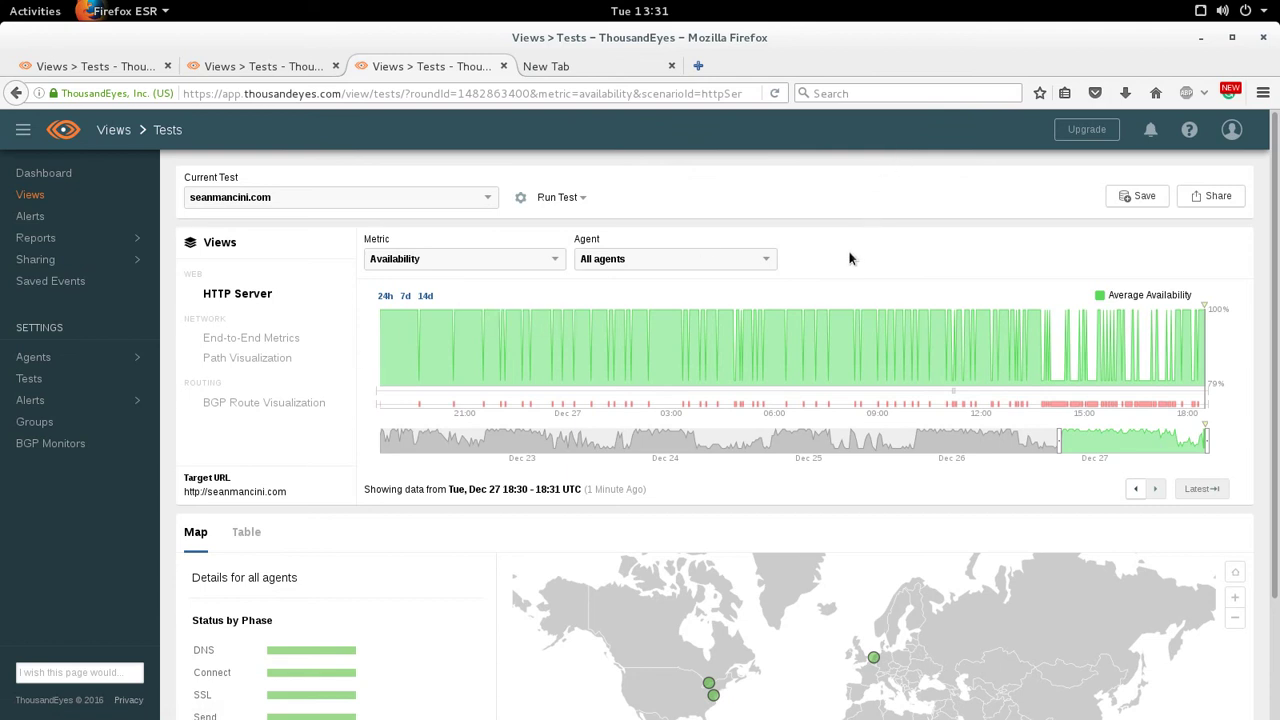
{"action": "scroll", "coordinate": [848, 258], "scroll_direction": "down", "scroll_amount": 3}
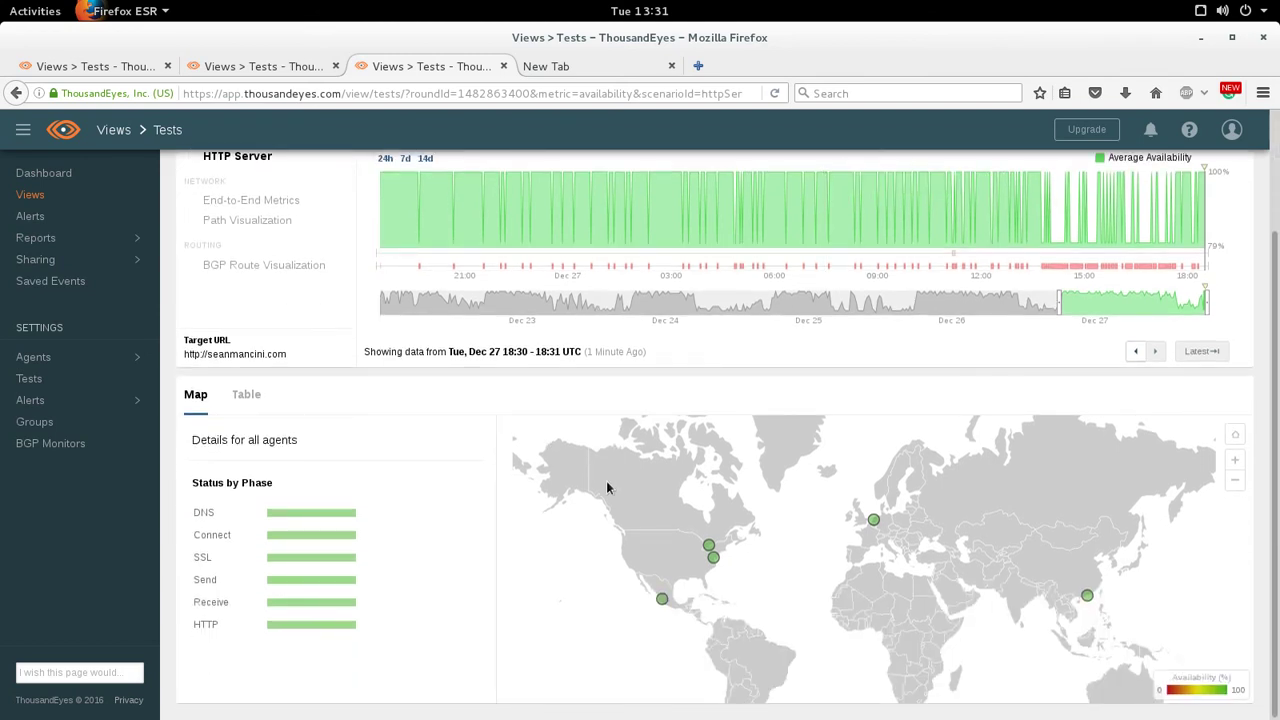
{"action": "scroll", "coordinate": [331, 456], "scroll_direction": "up", "scroll_amount": 3}
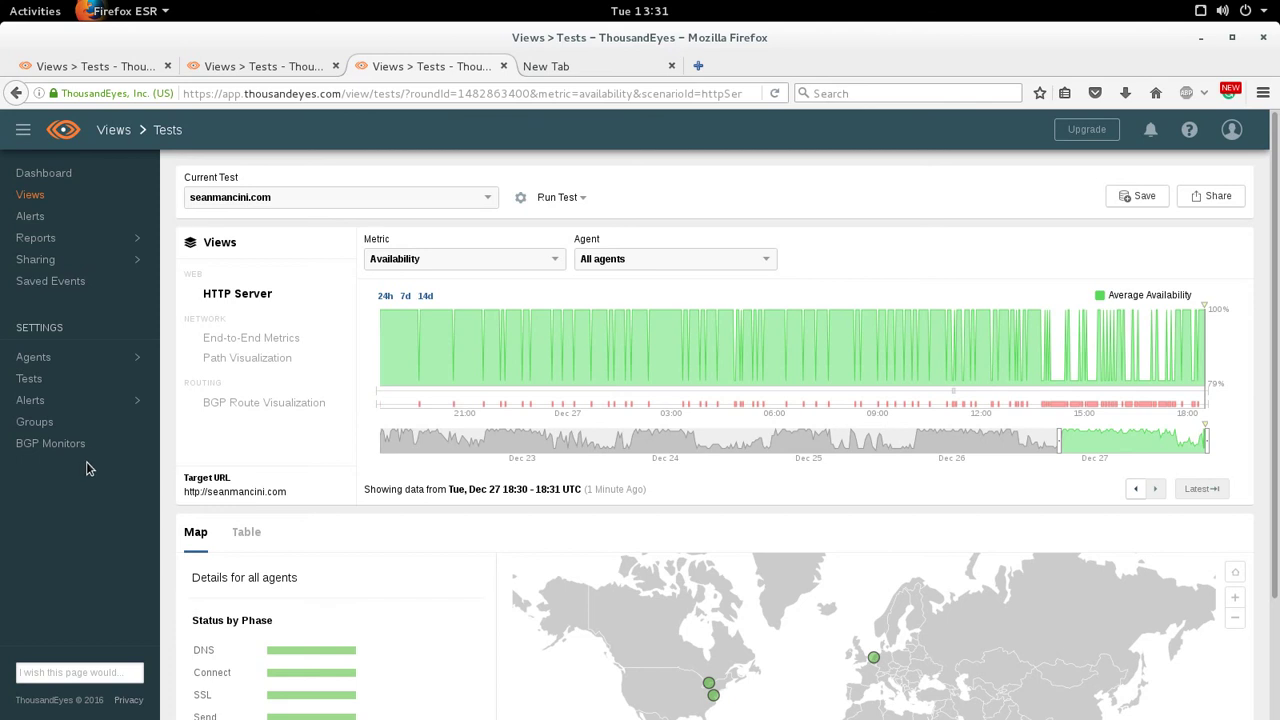
- Open Settings > BGP Monitors, review the empty Add Private BGP Monitor form, and collapse the sidebar
{"action": "left_click", "coordinate": [20, 448]}
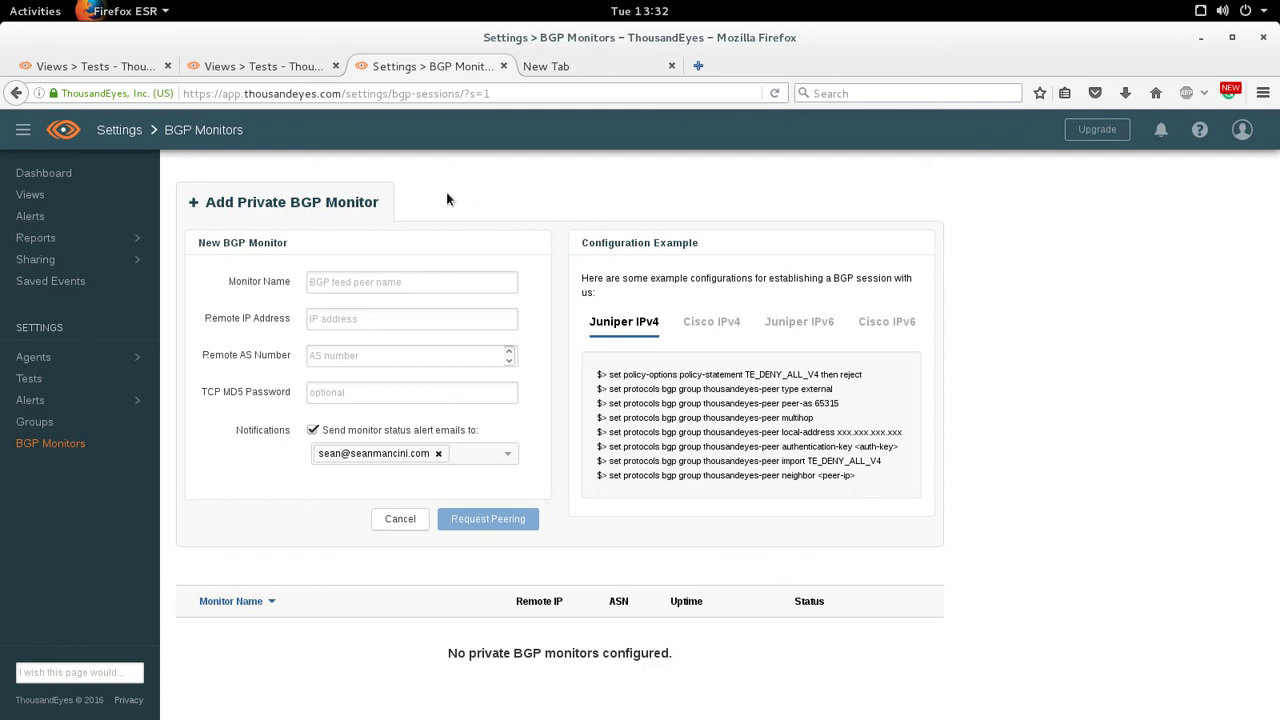
{"action": "left_click", "coordinate": [294, 393]}
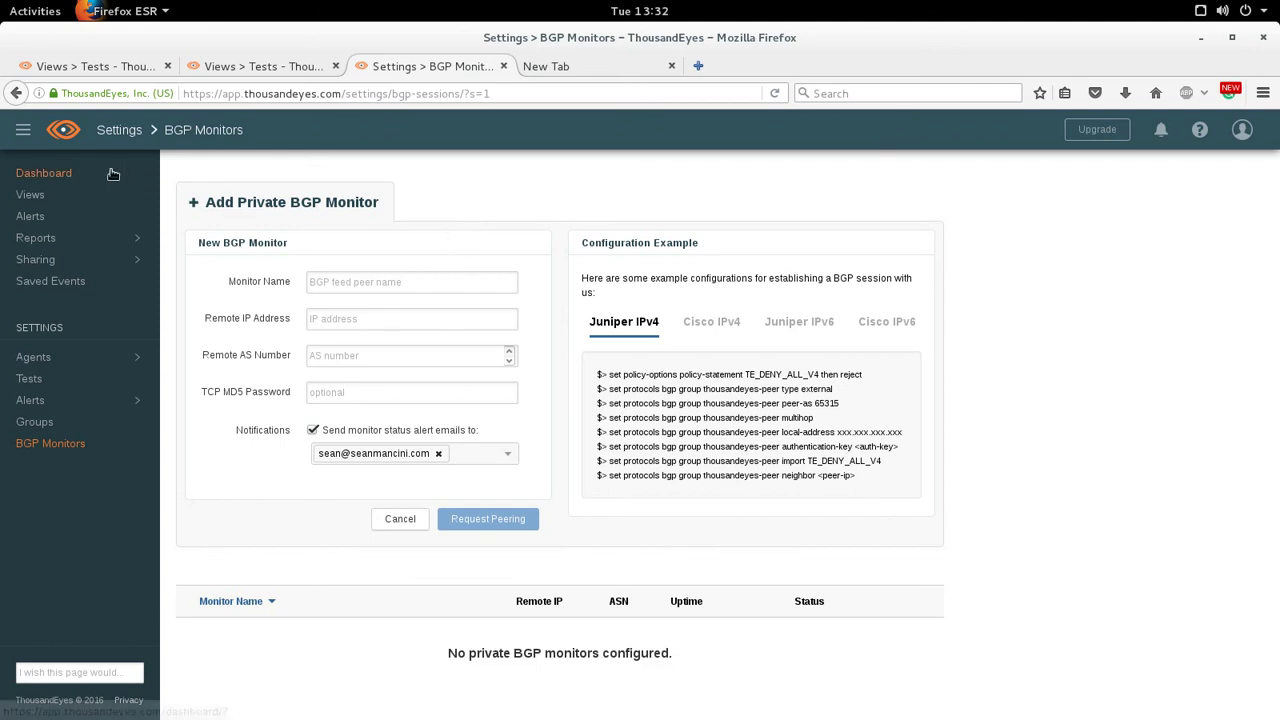
{"action": "left_click", "coordinate": [23, 131]}
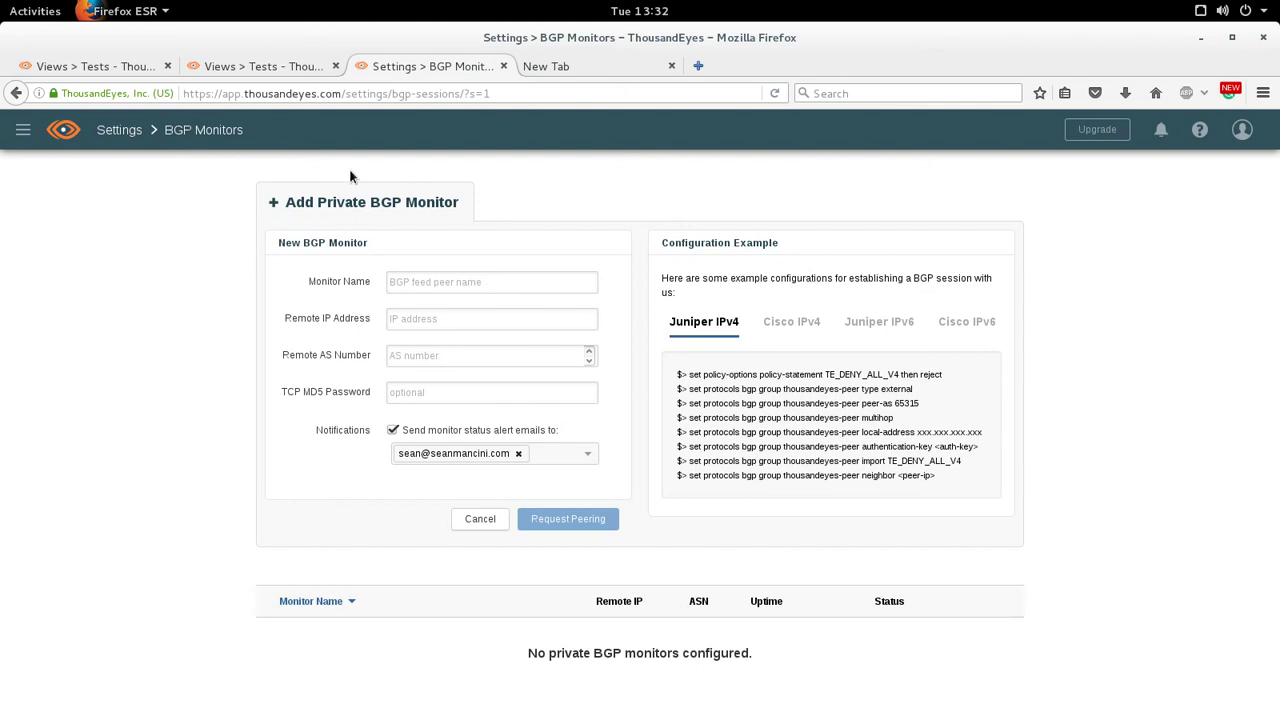
- Minimize the Firefox window to the desktop
{"action": "left_click", "coordinate": [1201, 37]}
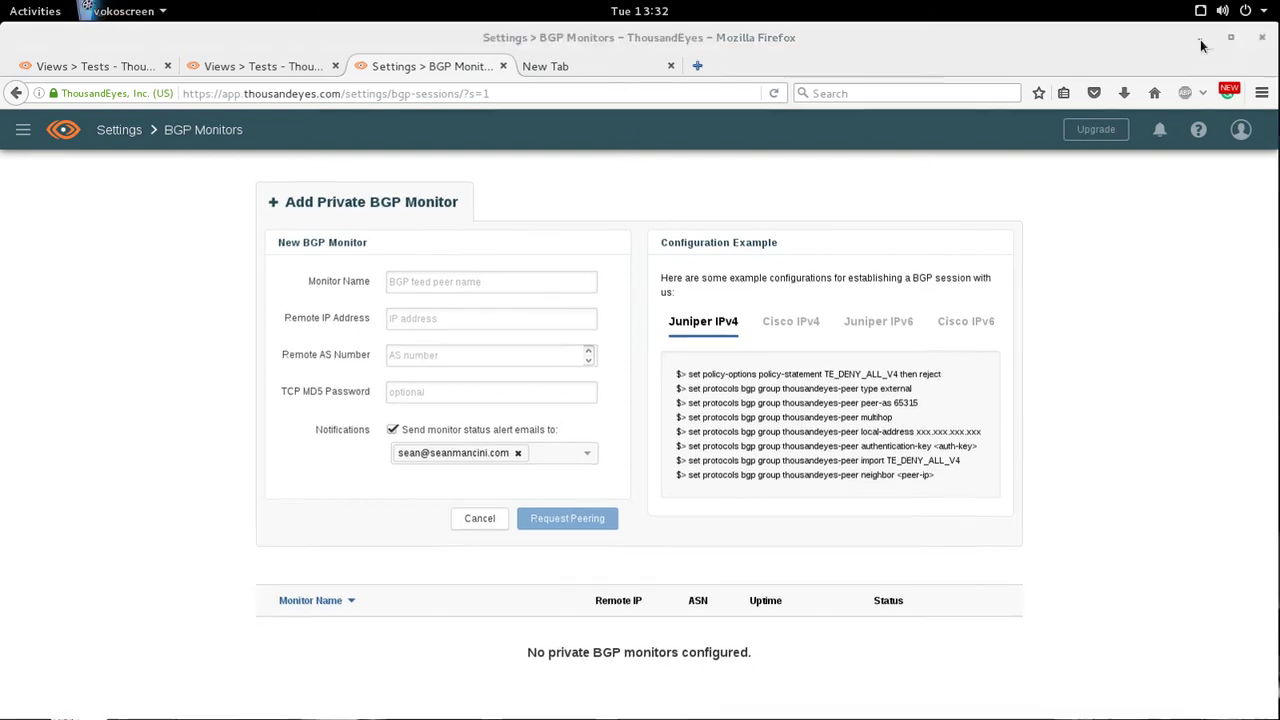